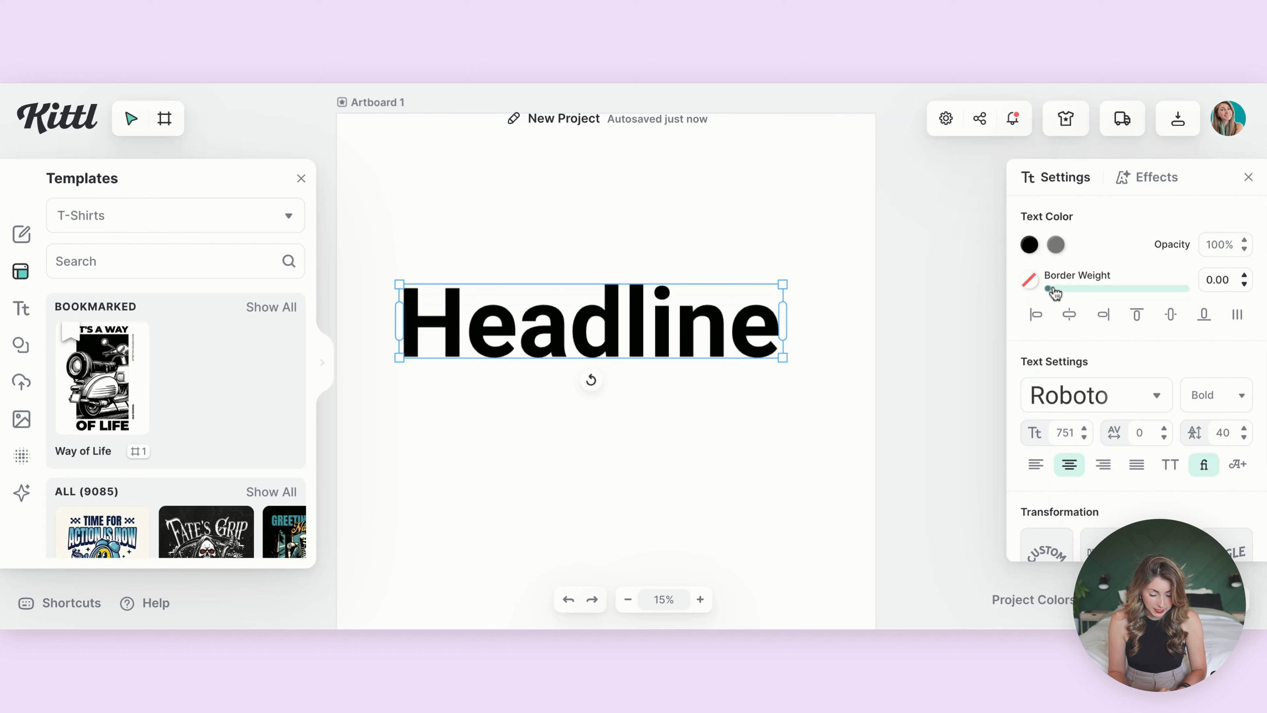
# Give the Headline text a border weight of 48.90 and change its shadow color to light pinkish red.
pyautogui.moveTo(1048, 289); pyautogui.dragTo(1114, 288)
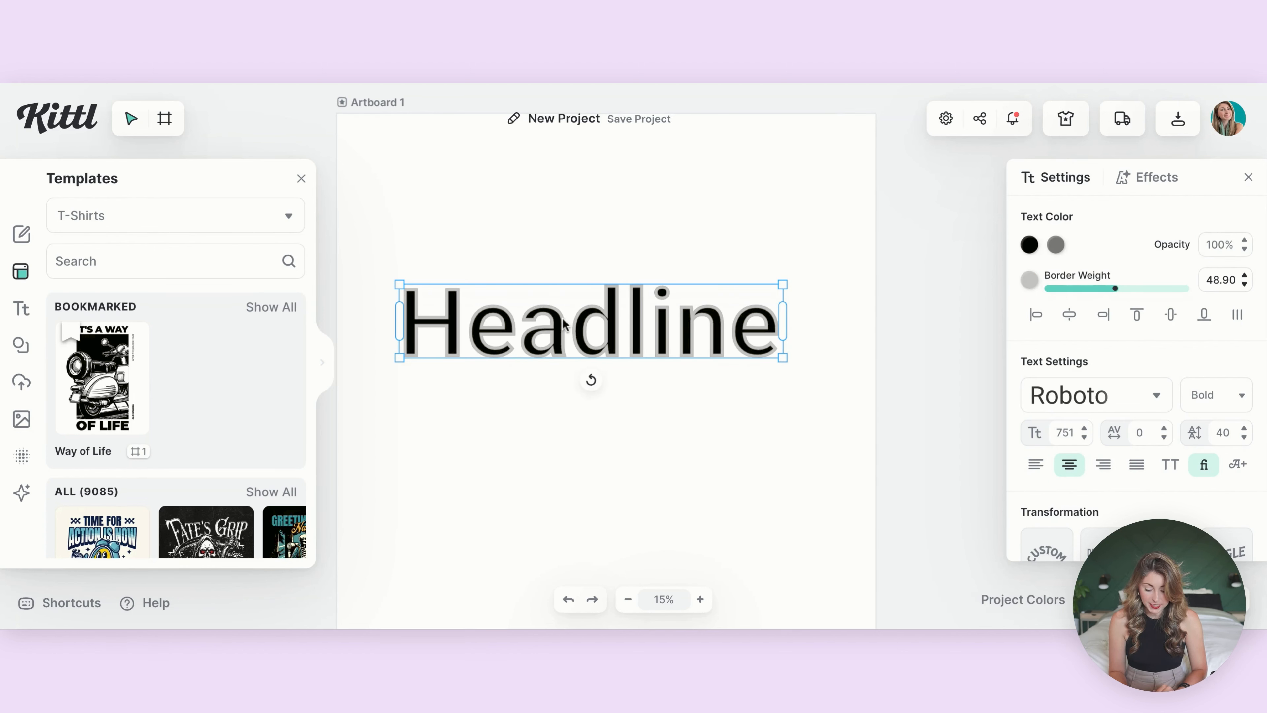
pyautogui.click(1056, 245)
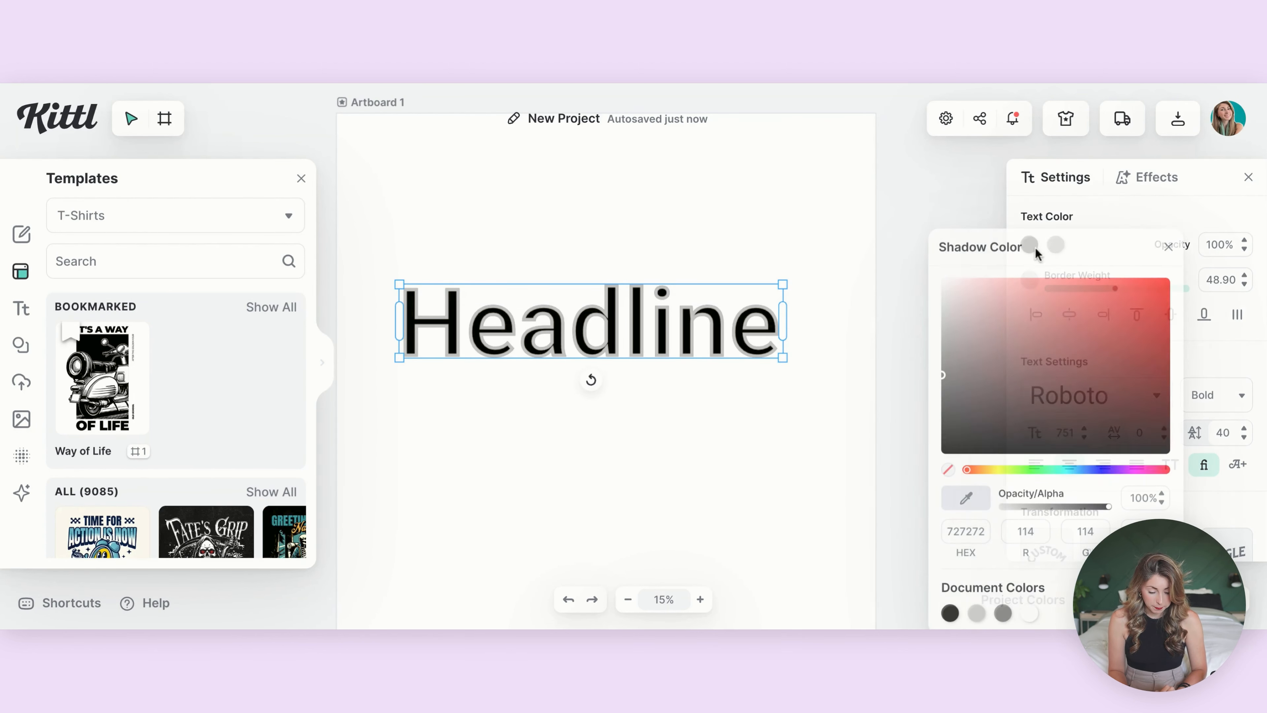
pyautogui.click(1035, 277)
pyautogui.moveTo(1035, 275)
pyautogui.mouseDown()
pyautogui.moveTo(1011, 312)
pyautogui.moveTo(1032, 302)
pyautogui.mouseUp()
pyautogui.click(1116, 221)
# Try a red border at weight 37.10 on the Headline text and reduce the border weight to zero.
pyautogui.click(1030, 281)
pyautogui.click(1172, 215)
pyautogui.moveTo(1115, 288)
pyautogui.mouseDown()
pyautogui.moveTo(1086, 288)
pyautogui.moveTo(1122, 288)
pyautogui.moveTo(1102, 294)
pyautogui.mouseUp()
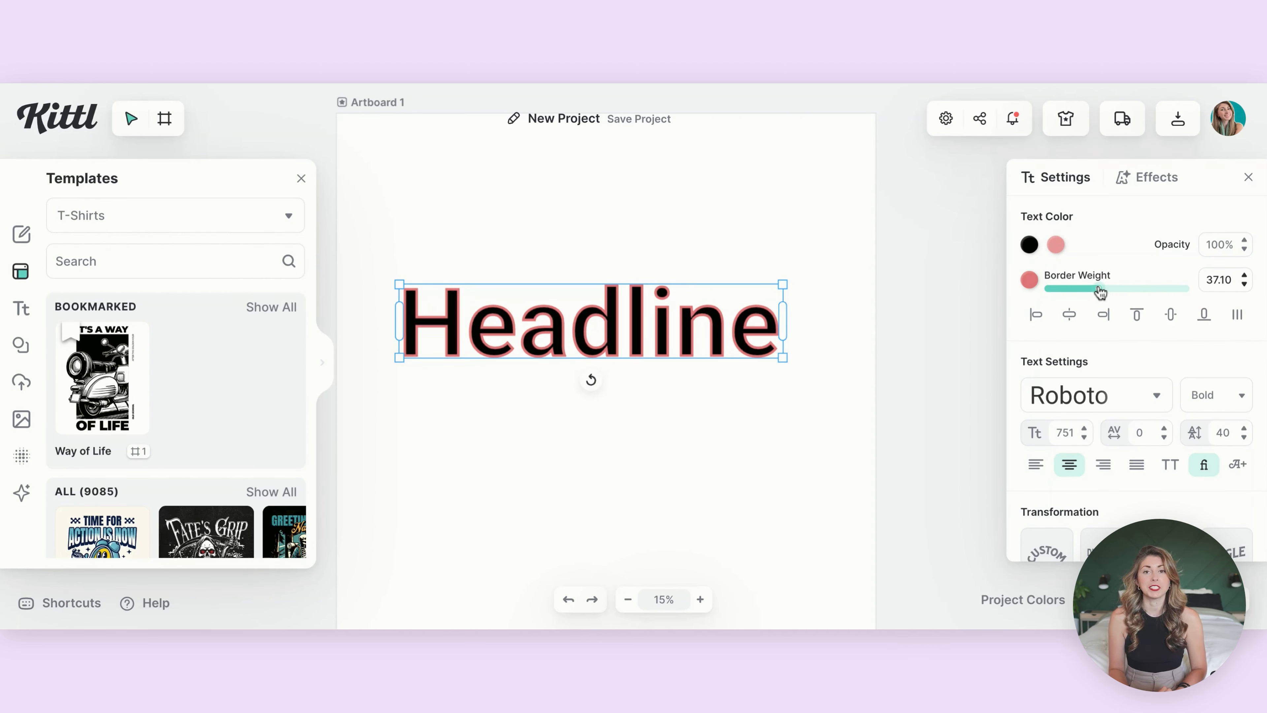
pyautogui.moveTo(1101, 292); pyautogui.dragTo(1003, 300)
# Apply the Block Shadow effect to the Headline text with an offset of 0 and a widened pink outline.
pyautogui.click(1166, 184)
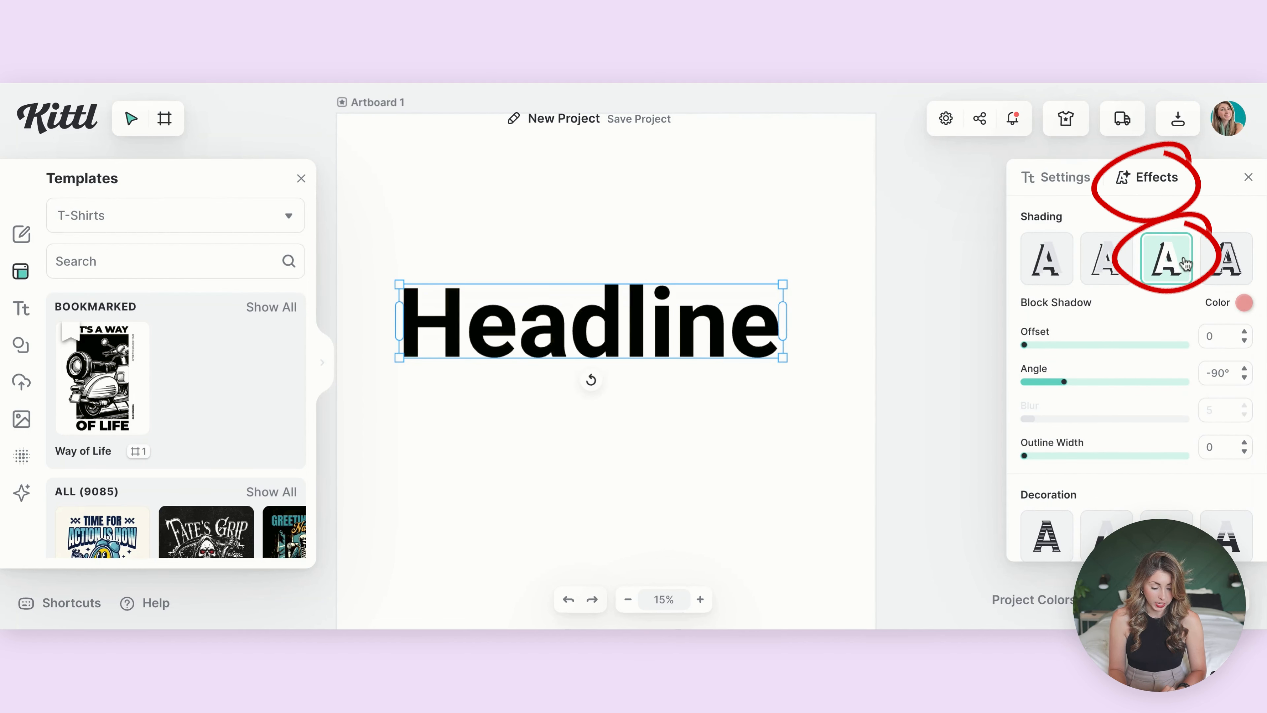
pyautogui.moveTo(1025, 344); pyautogui.dragTo(1043, 345)
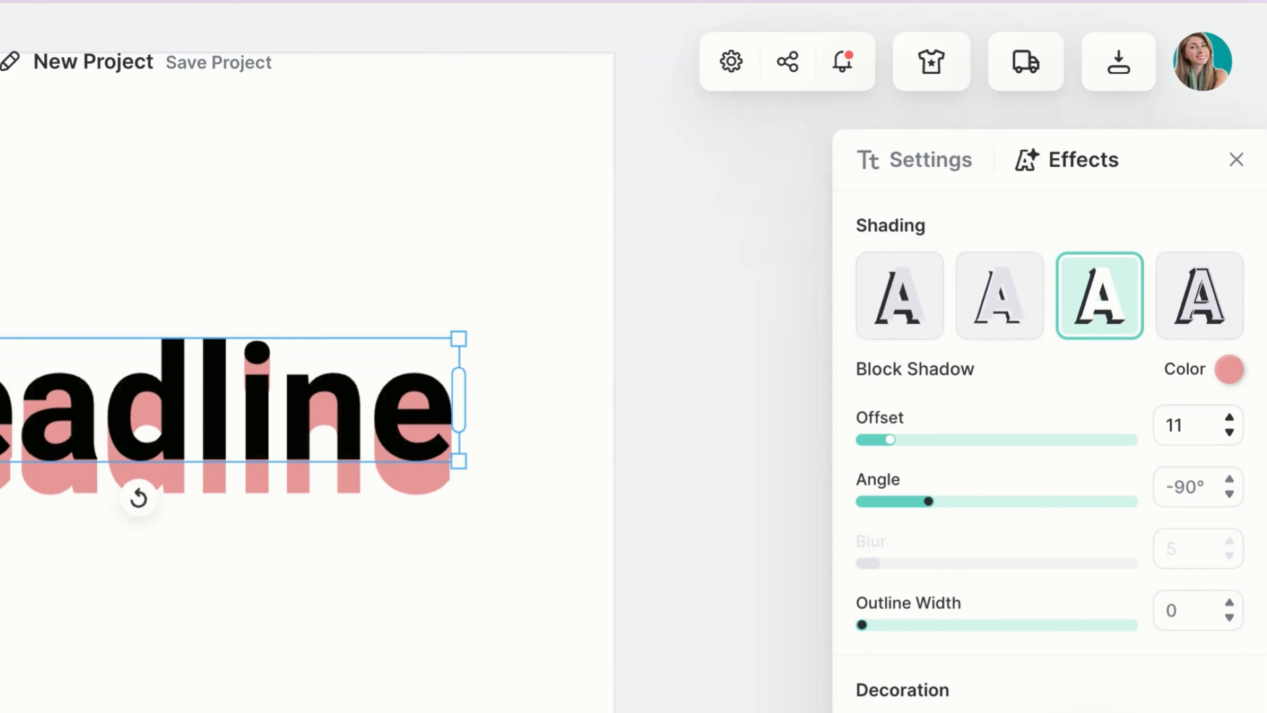
pyautogui.moveTo(890, 440); pyautogui.dragTo(634, 551)
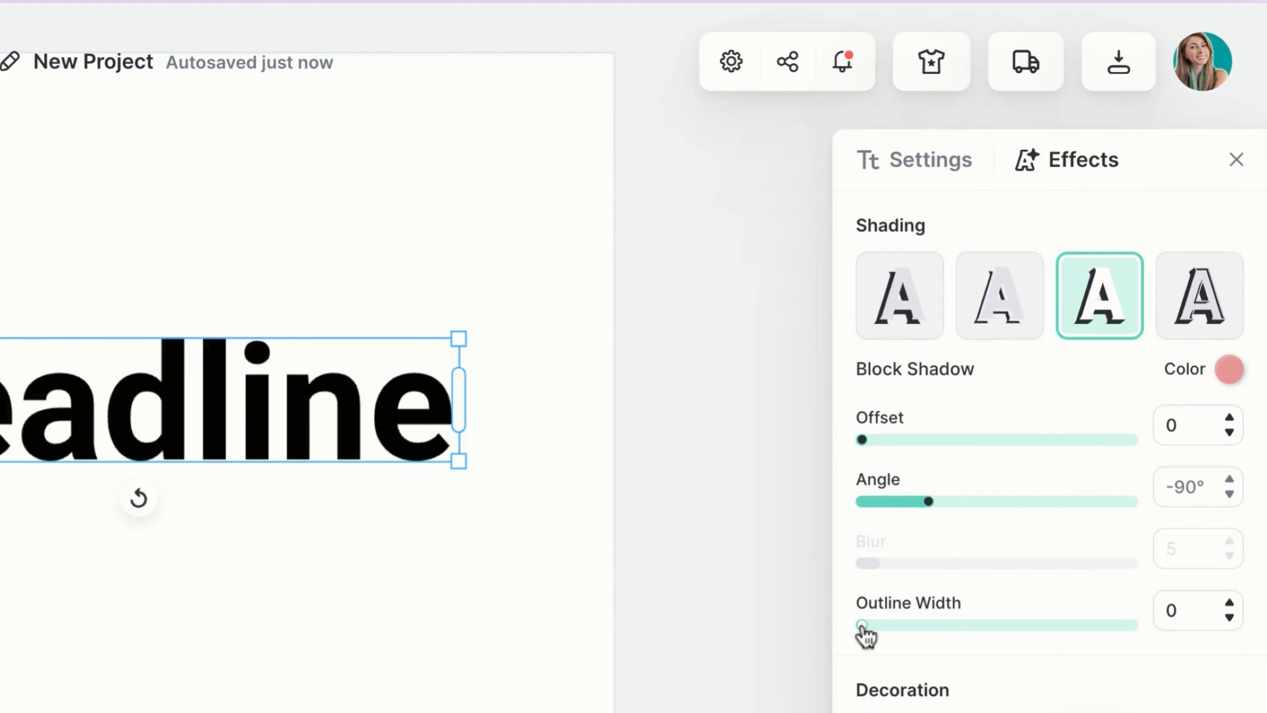
pyautogui.moveTo(864, 626); pyautogui.dragTo(1014, 633)
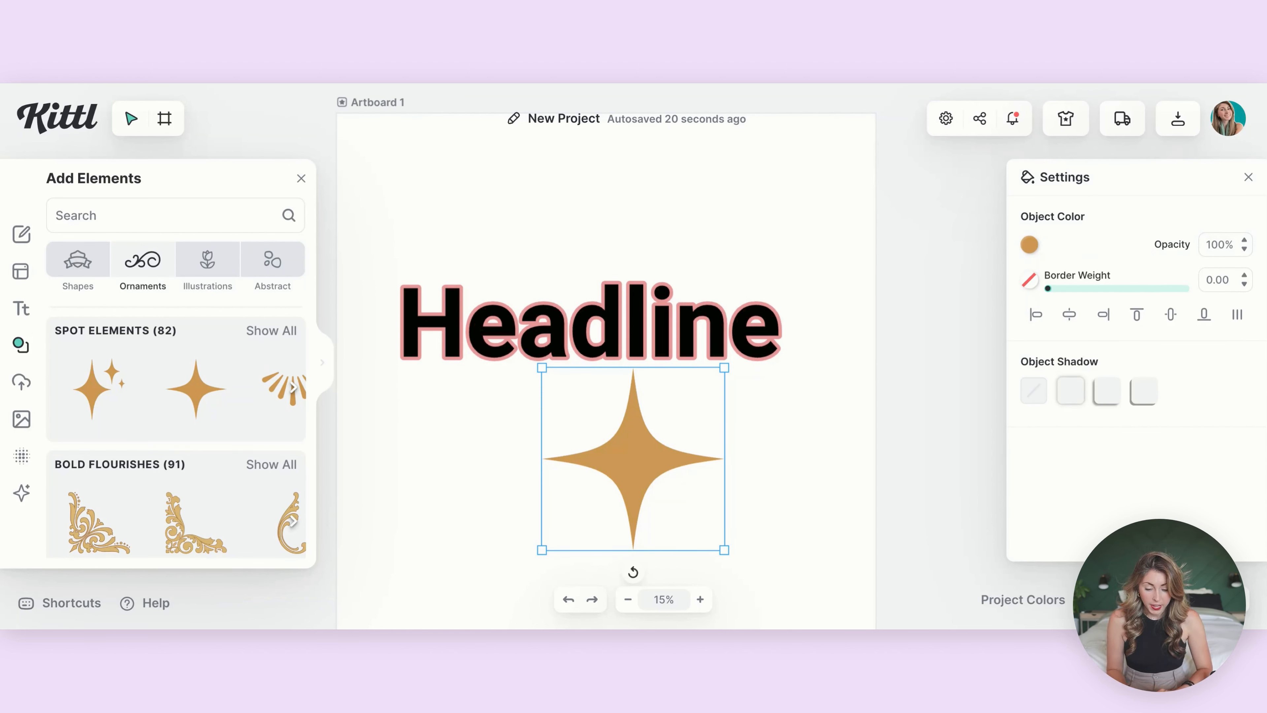
# Add a bright red border (db0000) with a weight of 82.00 to the four-pointed star.
pyautogui.moveTo(1048, 288); pyautogui.dragTo(1113, 285)
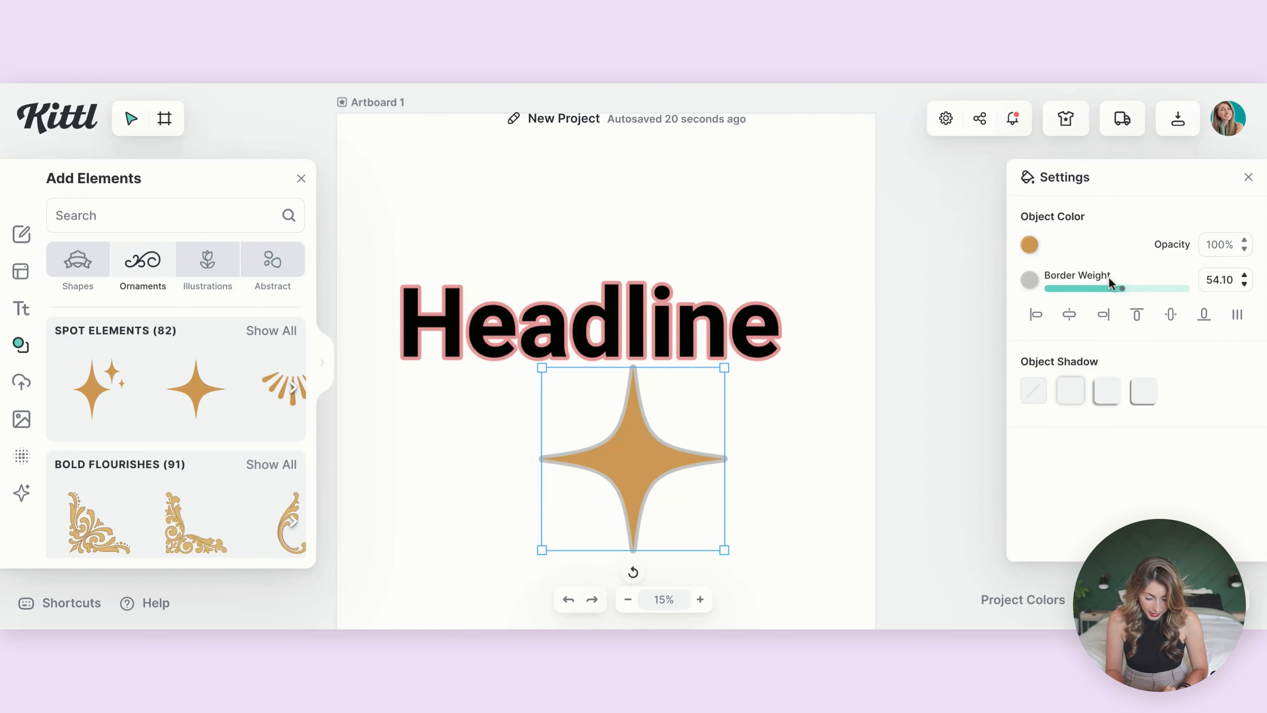
pyautogui.click(1029, 279)
pyautogui.click(1134, 324)
pyautogui.moveTo(1139, 326); pyautogui.dragTo(1161, 288)
pyautogui.click(1143, 247)
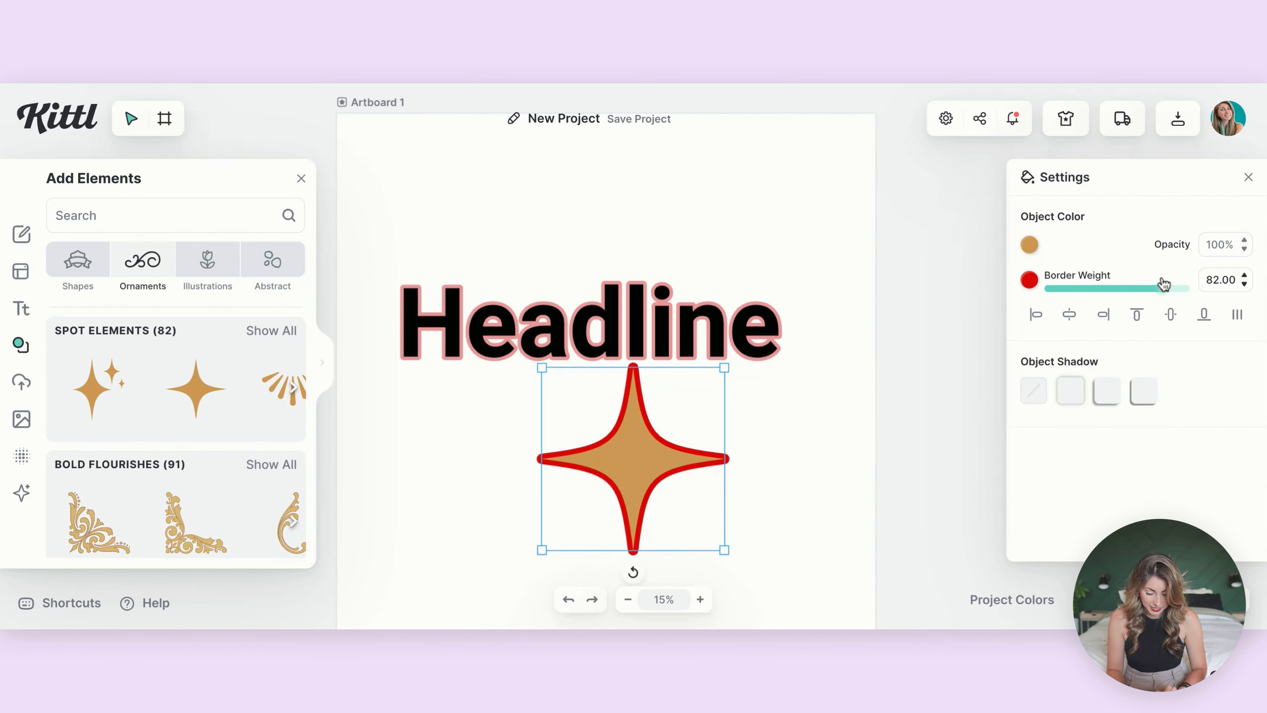
# Recolor the star's border with the gold document color ce964c to match its fill, and adjust the border weight.
pyautogui.click(1029, 280)
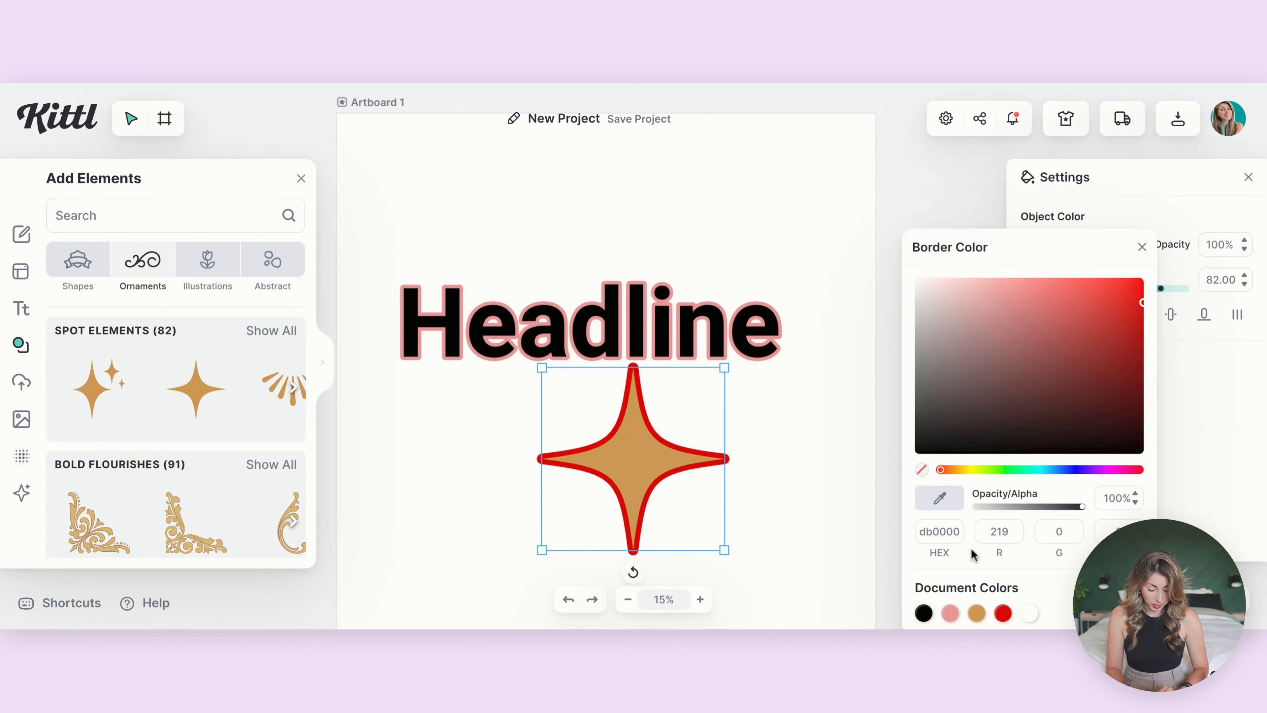
pyautogui.click(977, 613)
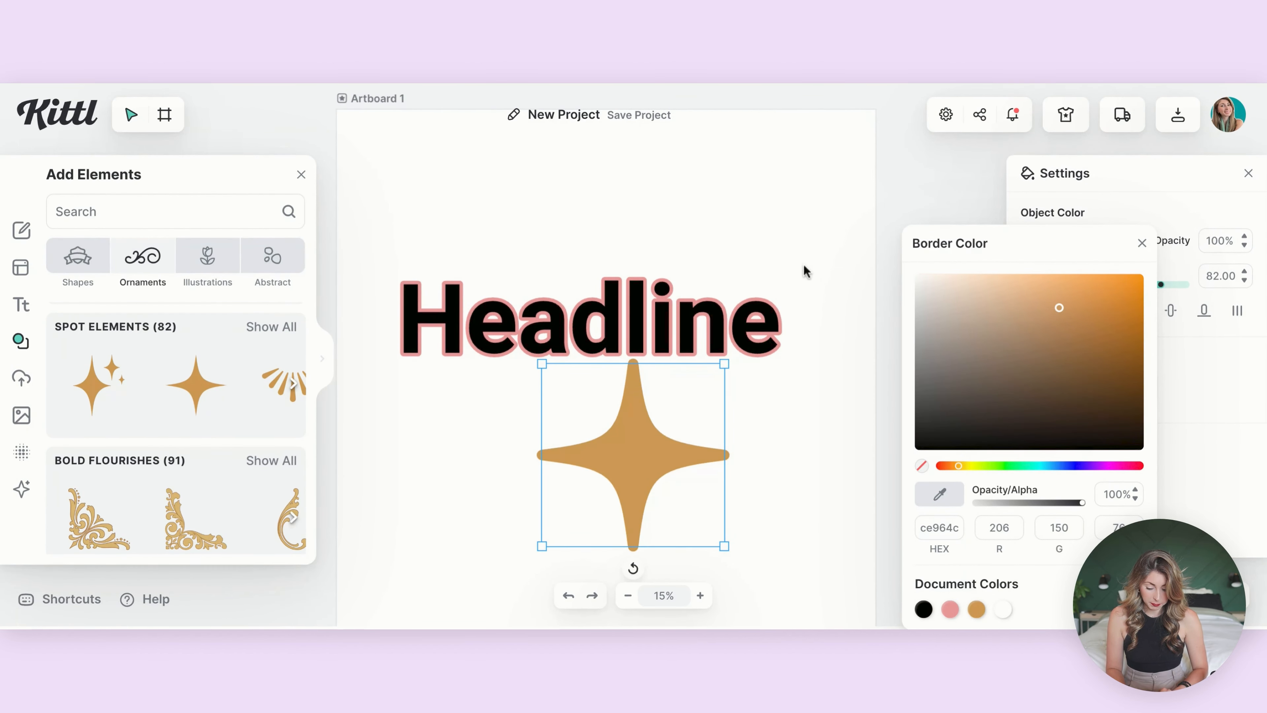
pyautogui.click(1145, 191)
pyautogui.moveTo(1160, 286)
pyautogui.mouseDown()
pyautogui.moveTo(1052, 288)
pyautogui.moveTo(1143, 271)
pyautogui.mouseUp()
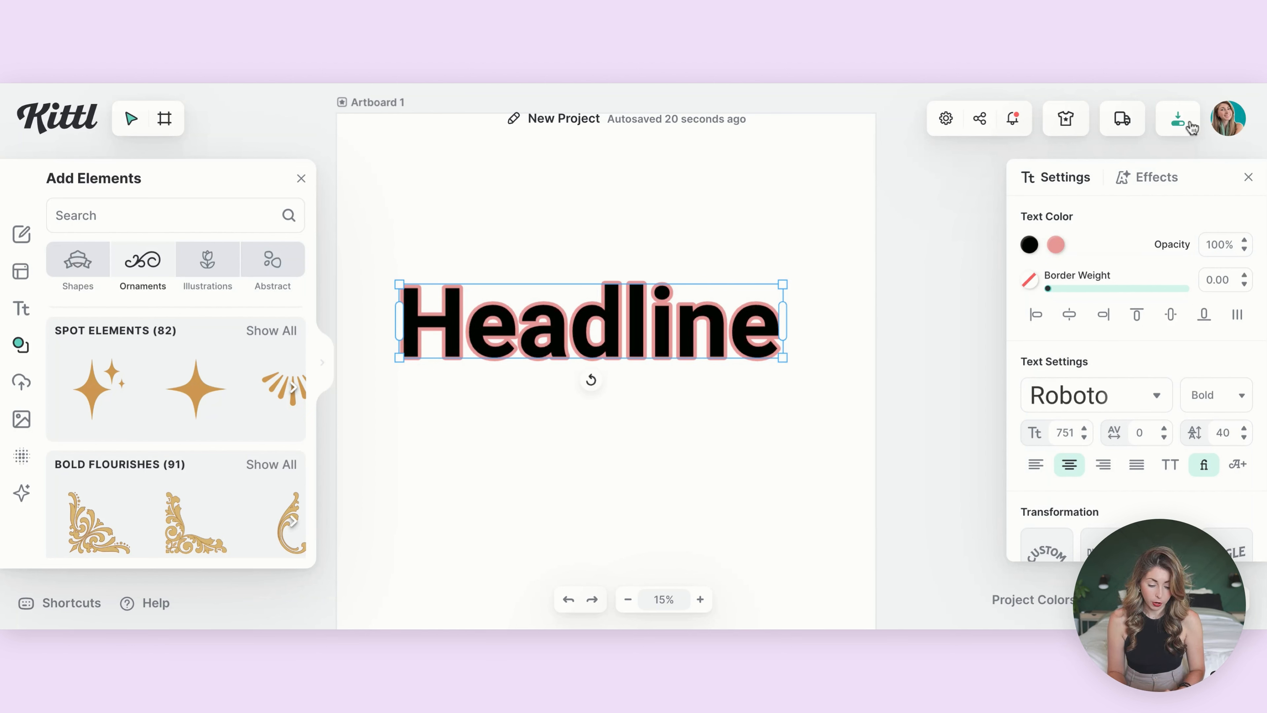
# Change the Headline text fill from a solid color to a gradient between red (bf3e3e) and black.
pyautogui.click(1031, 245)
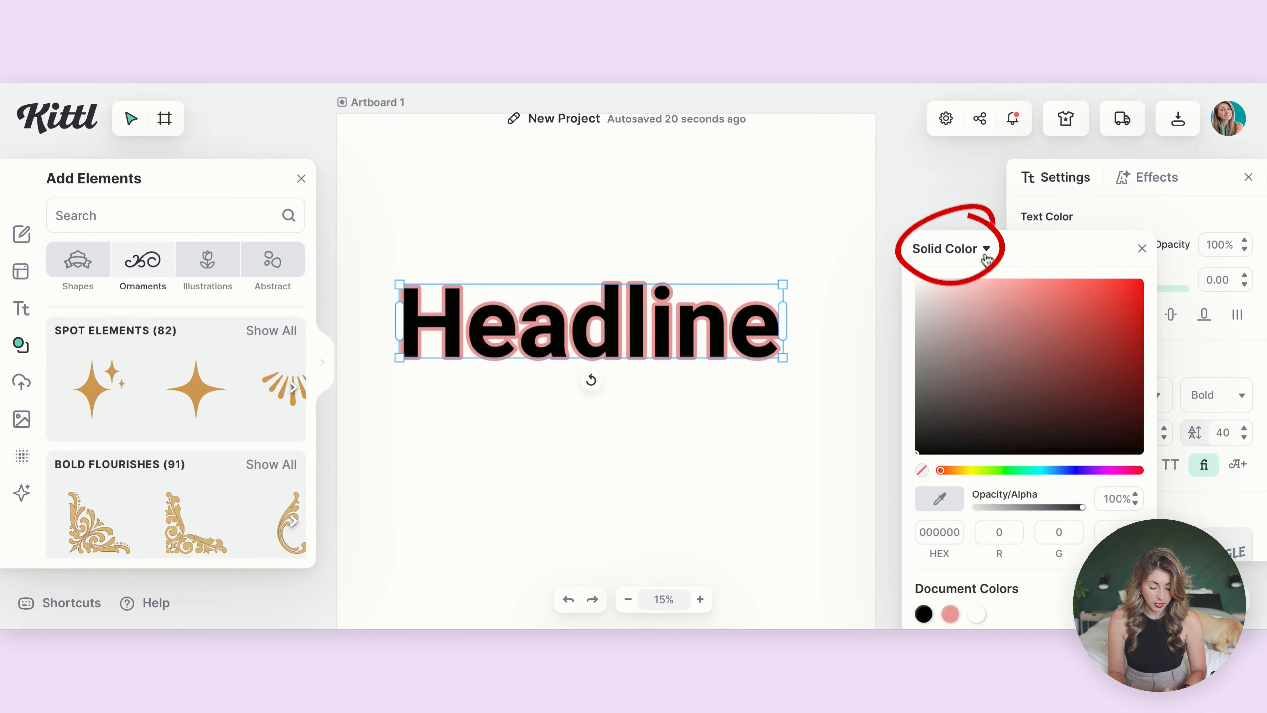
pyautogui.click(997, 255)
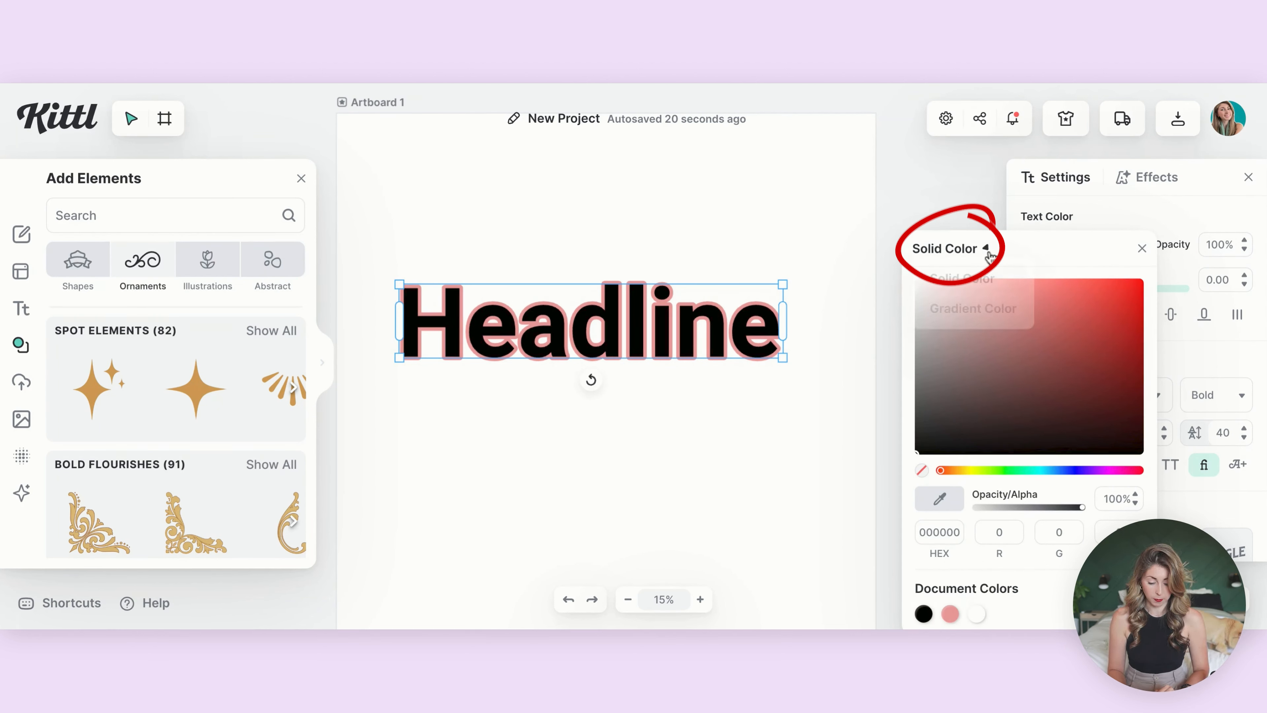
pyautogui.click(994, 314)
pyautogui.moveTo(992, 328)
pyautogui.mouseDown()
pyautogui.moveTo(1042, 342)
pyautogui.moveTo(1068, 305)
pyautogui.moveTo(1112, 303)
pyautogui.mouseUp()
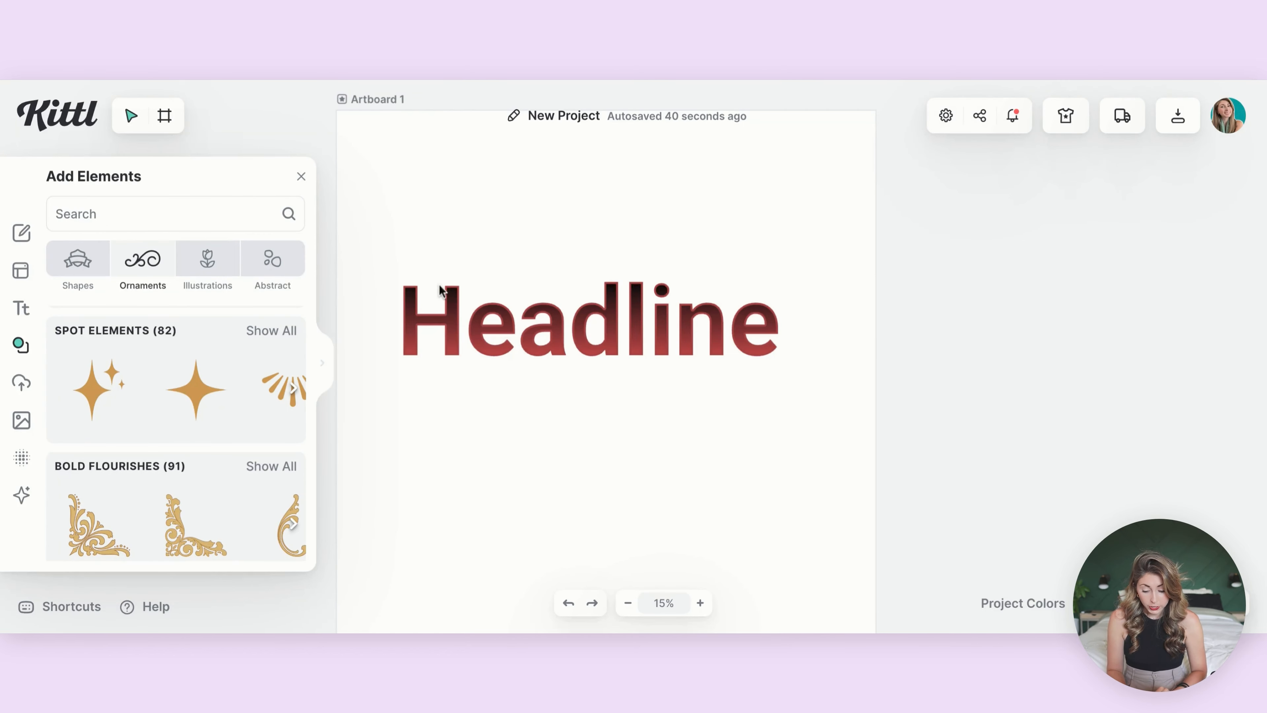
# Use the eyedropper to sample a color from the headline's last letter for the red gradient stop.
pyautogui.click(751, 322)
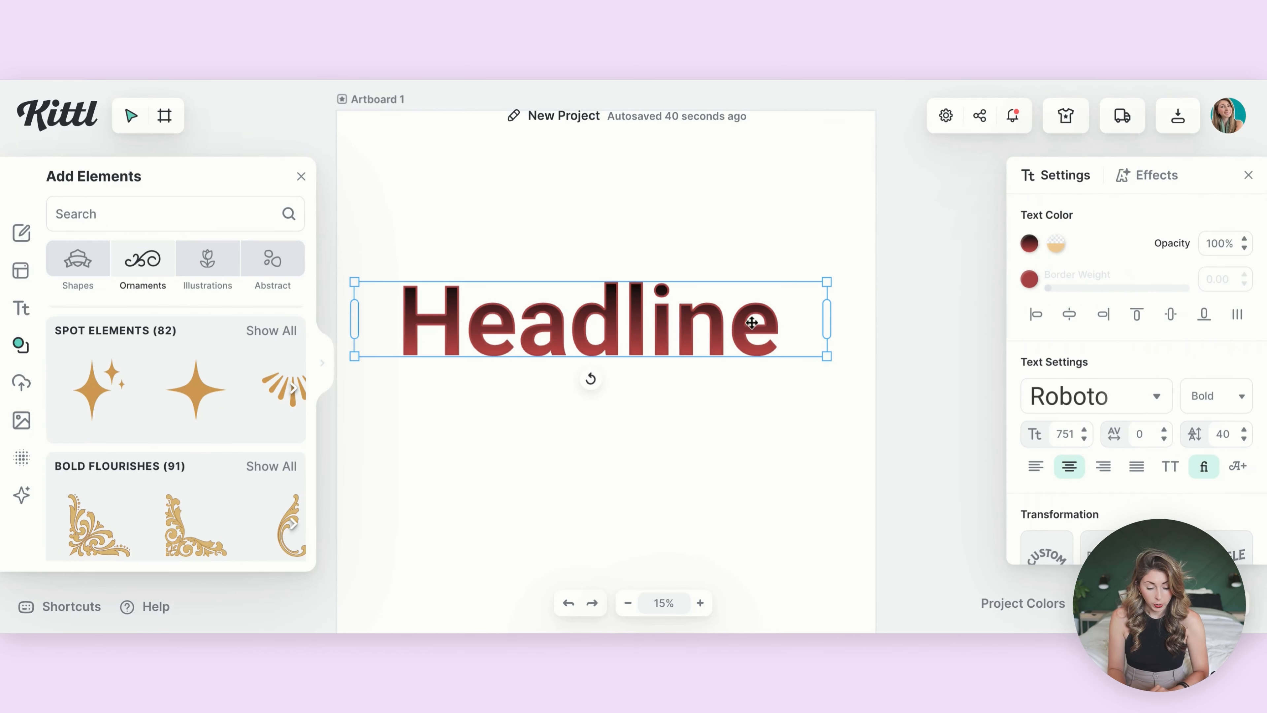
pyautogui.click(1031, 245)
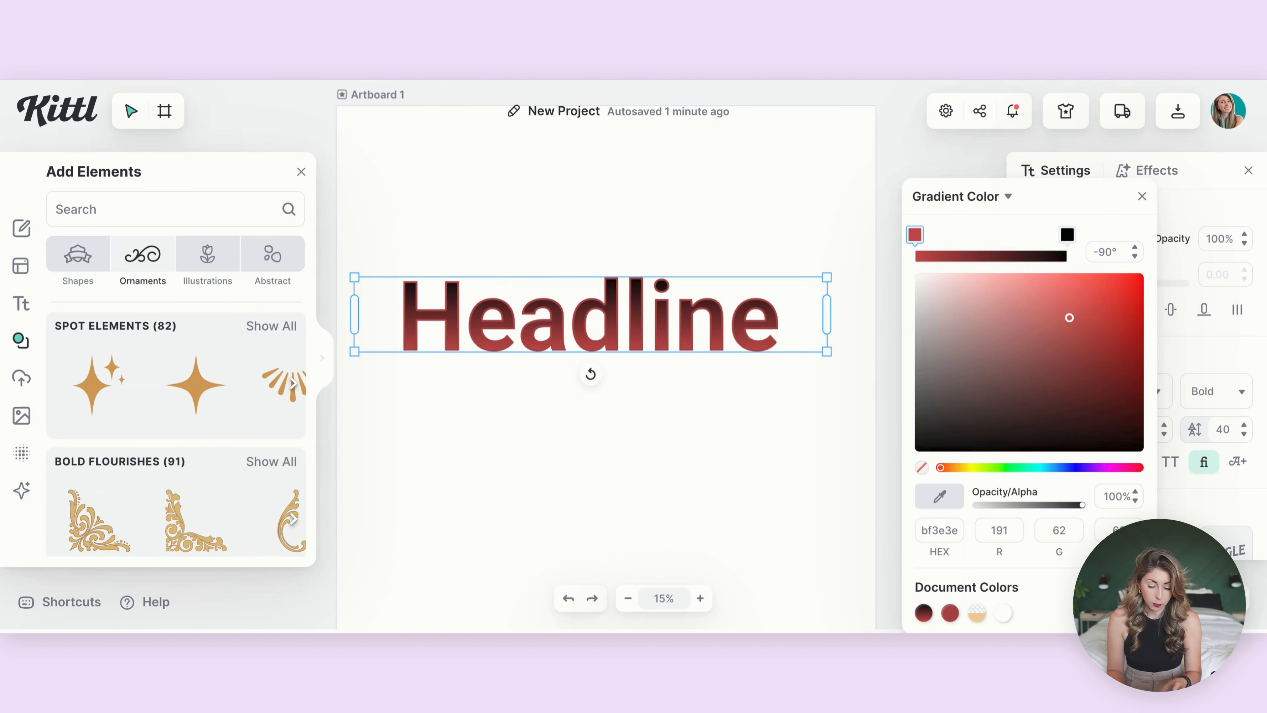
pyautogui.click(941, 498)
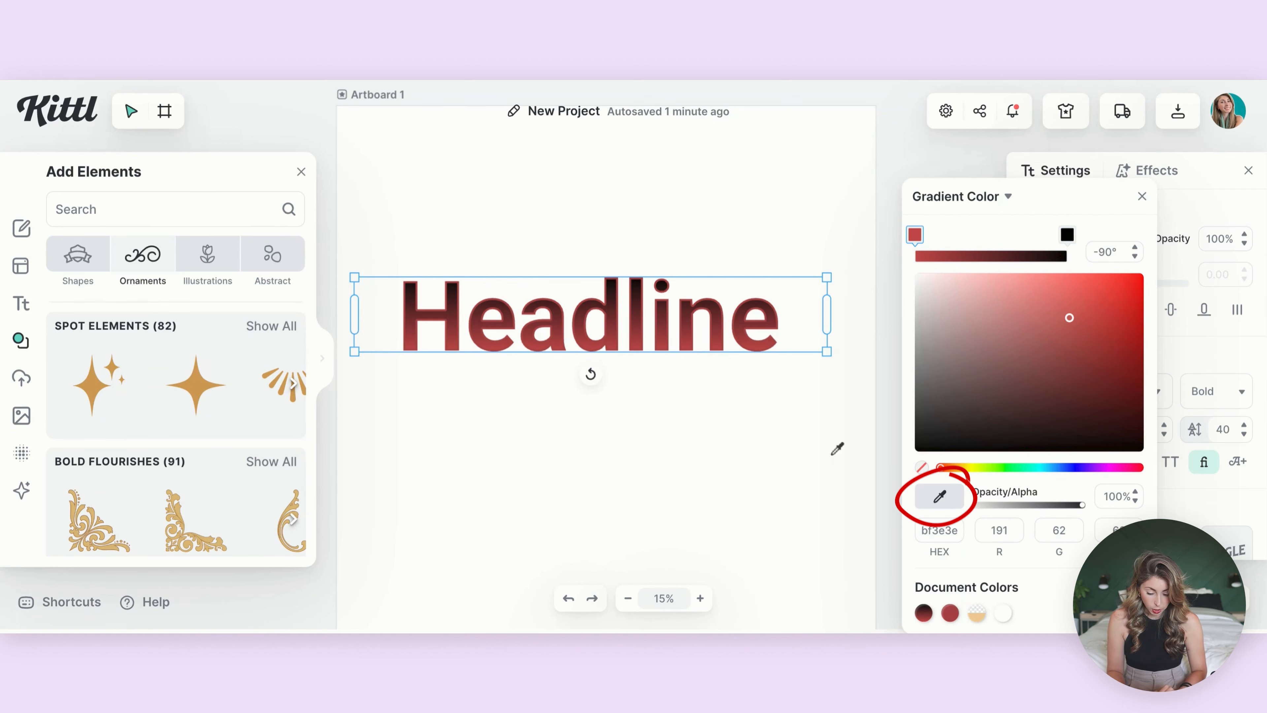
pyautogui.click(748, 306)
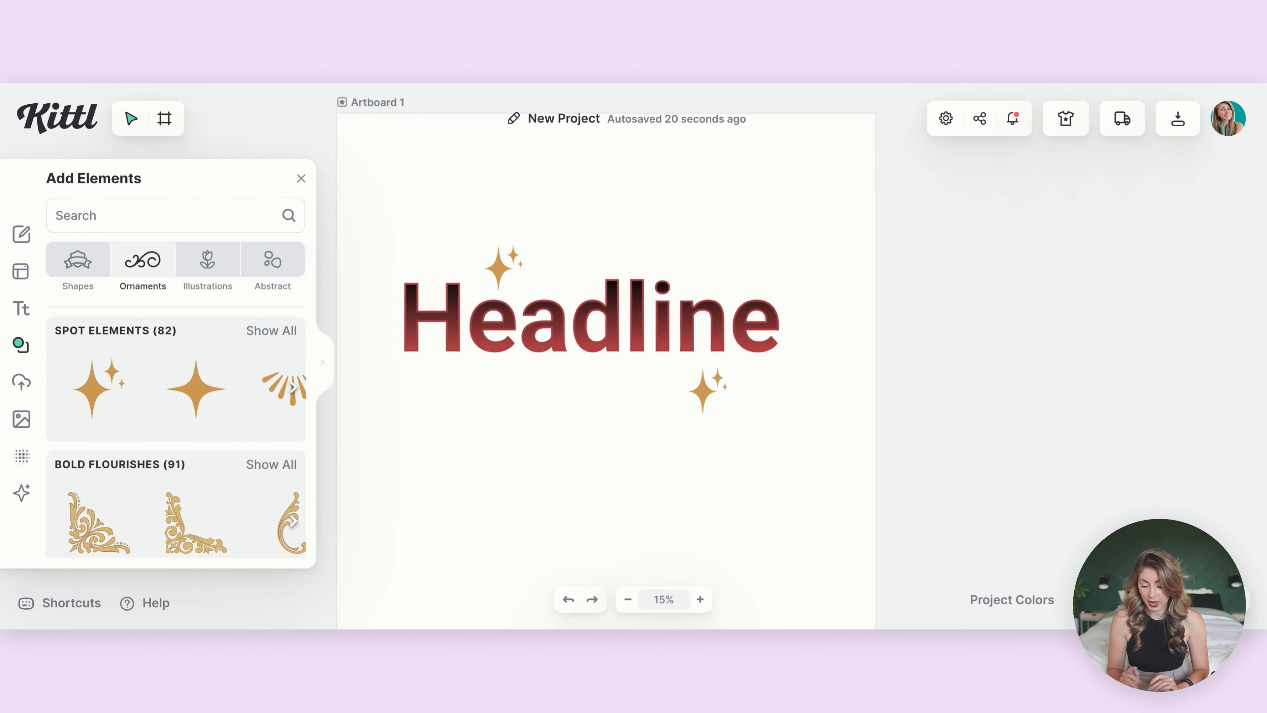
# Try the Ocean Blue, Candy Shop and Deep Wood palettes on the project colors and browse further palettes.
pyautogui.moveTo(1047, 605)
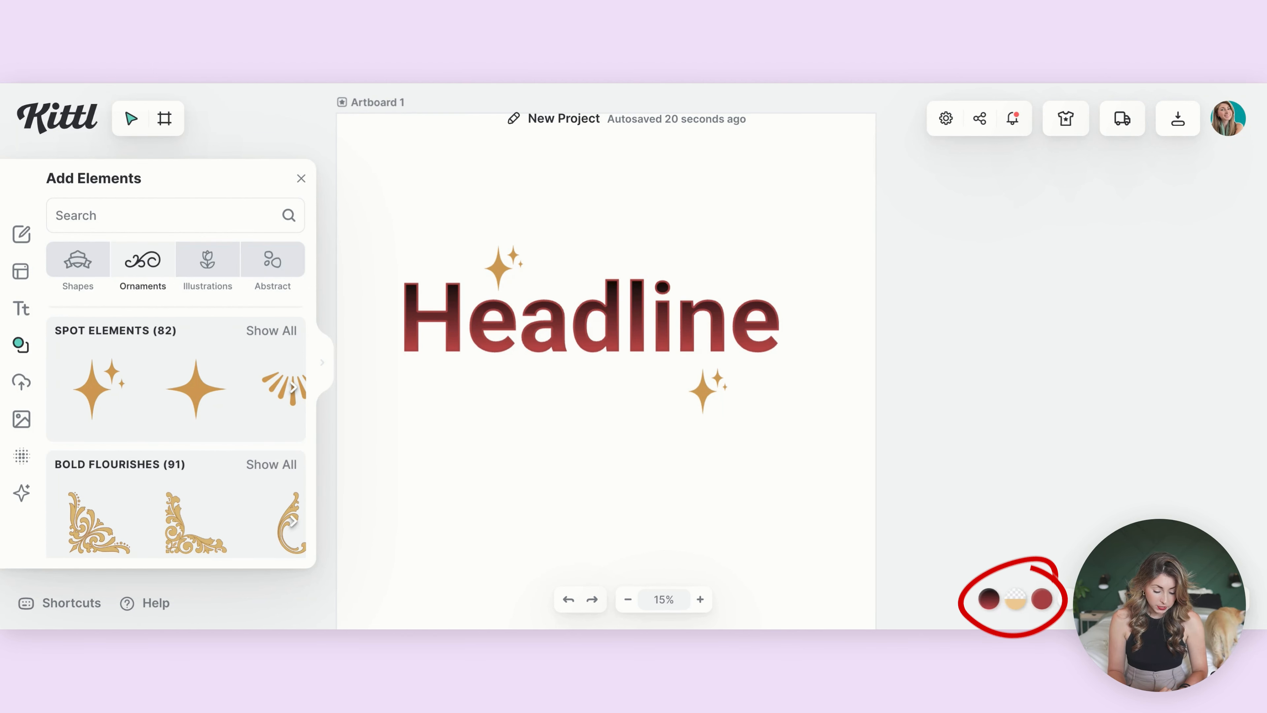
pyautogui.click(1098, 600)
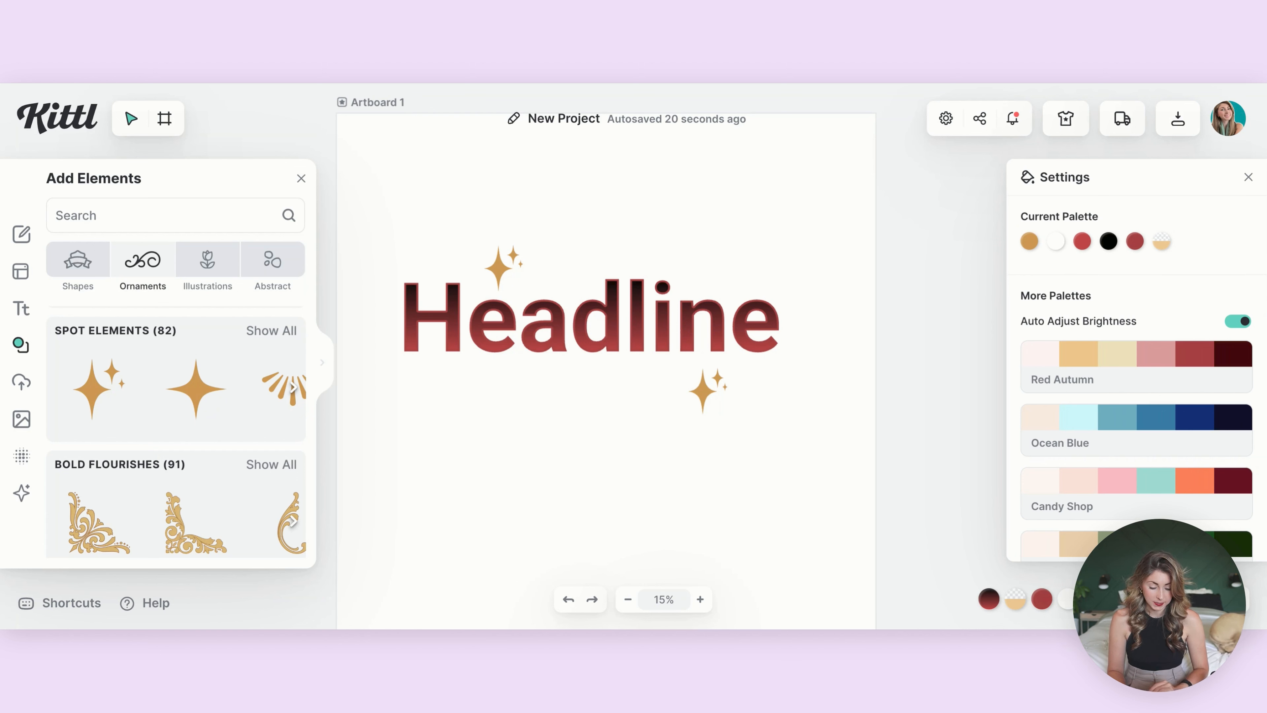
pyautogui.click(1155, 424)
pyautogui.scroll(-1, 1132, 477)
pyautogui.click(1132, 476)
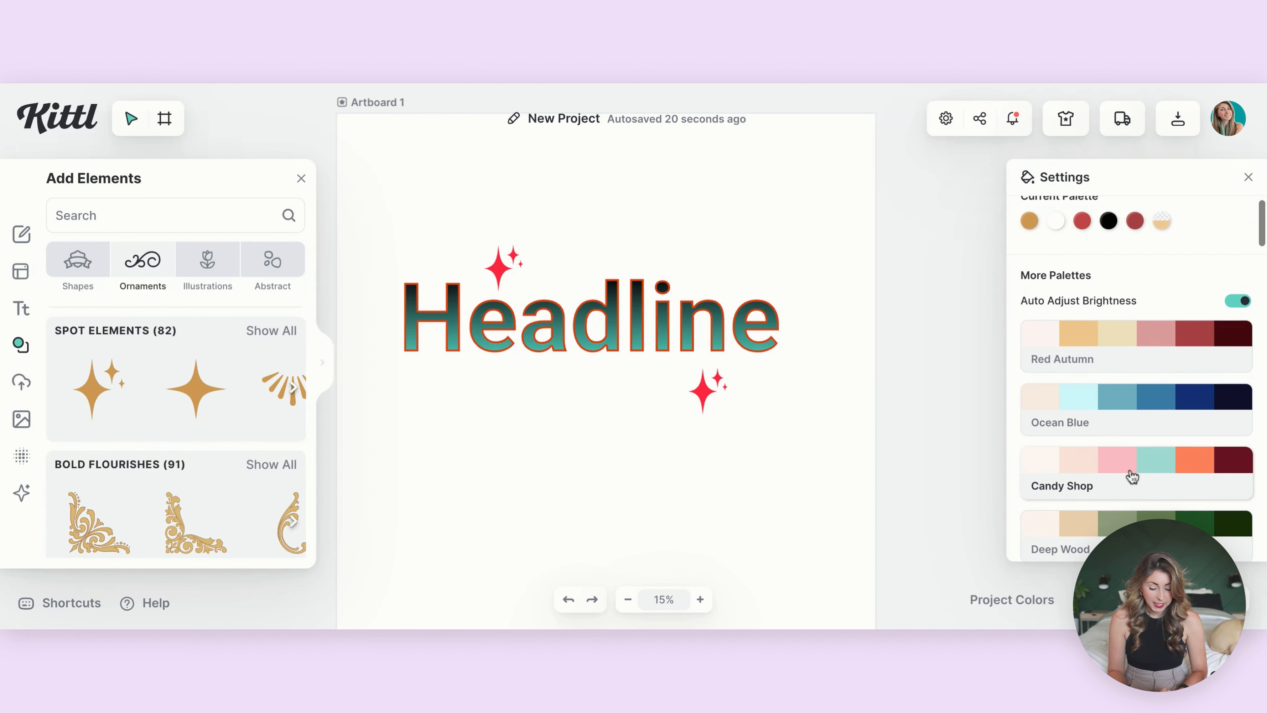
pyautogui.scroll(-2, 1132, 477)
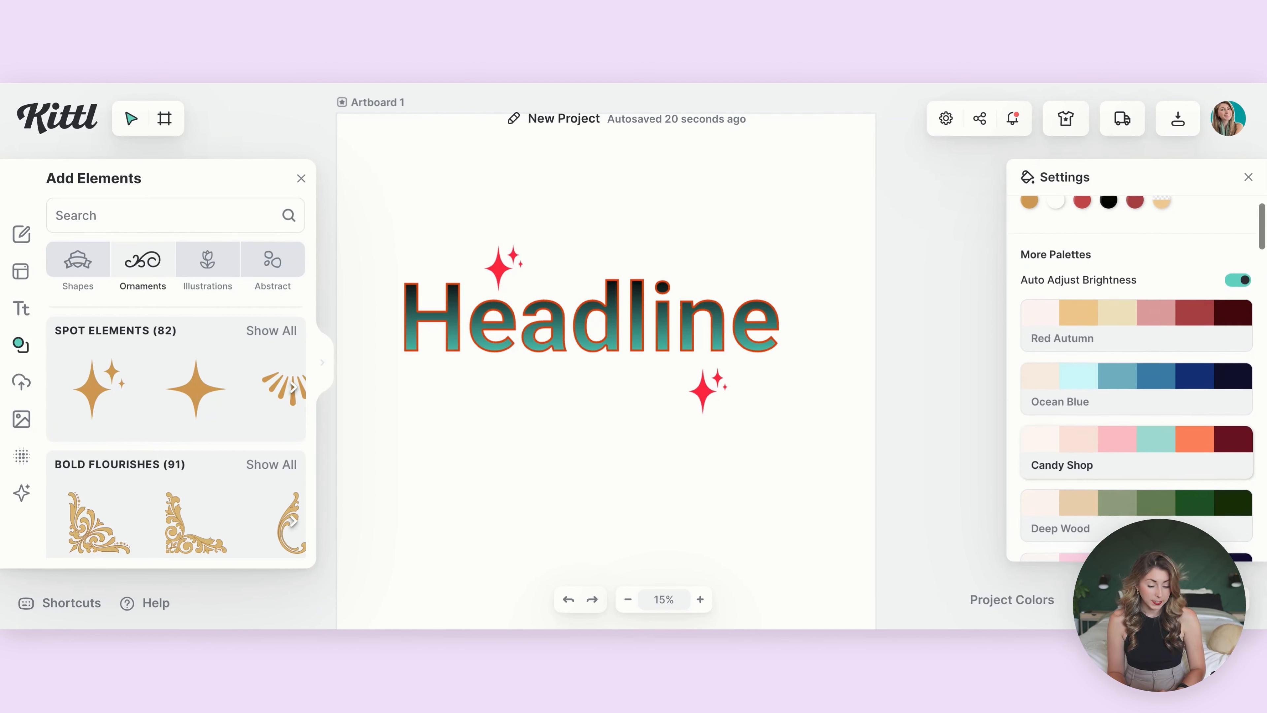
pyautogui.click(1126, 511)
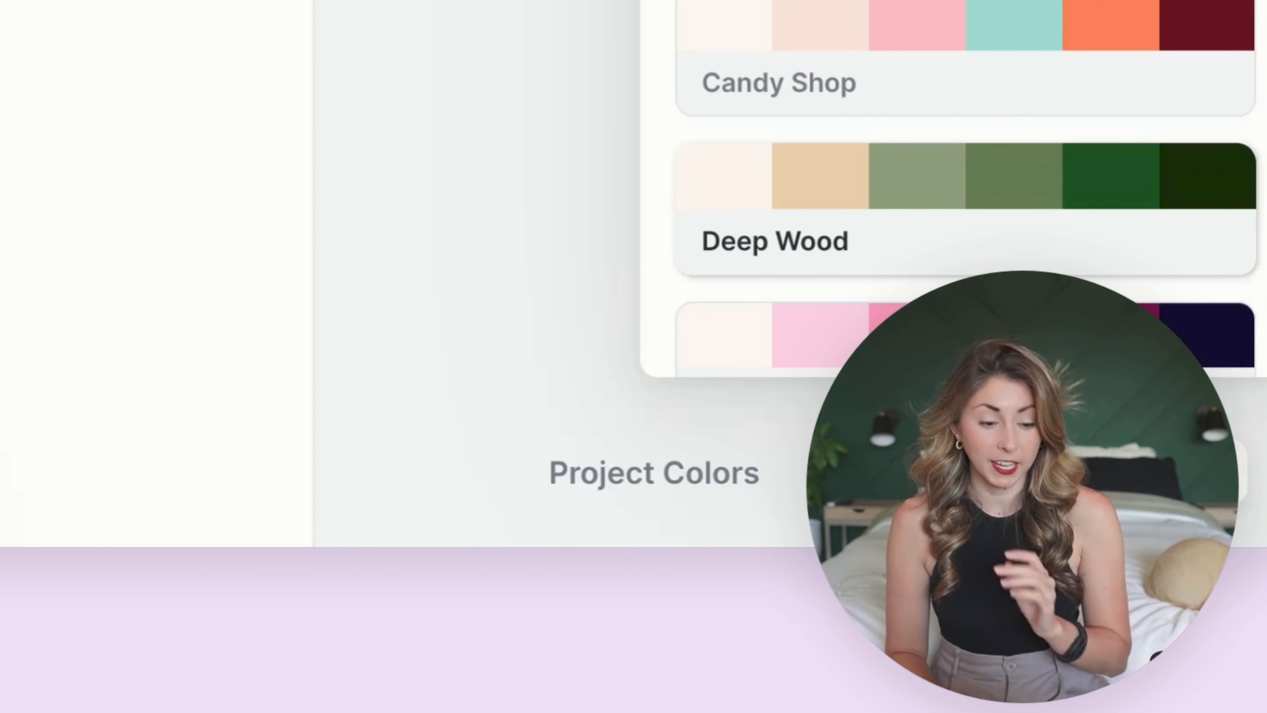
pyautogui.scroll(-1, 993, 192)
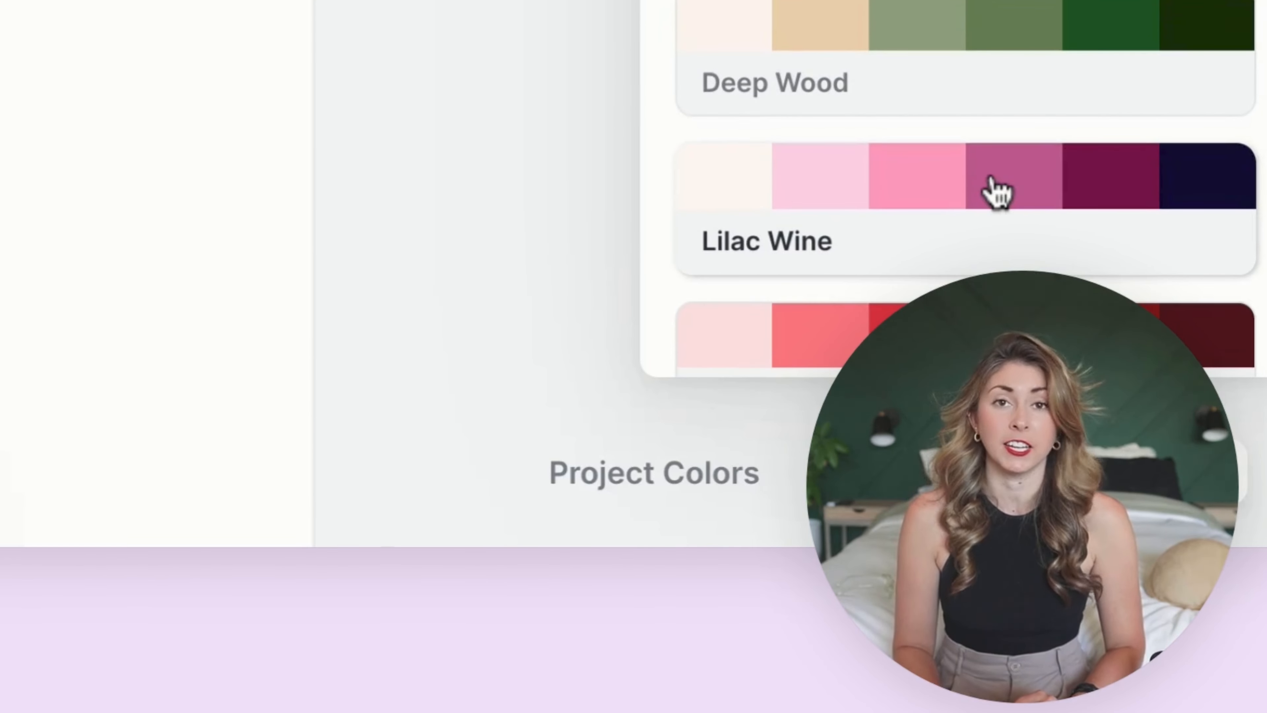
pyautogui.scroll(-1, 993, 190)
pyautogui.scroll(-2, 1047, 99)
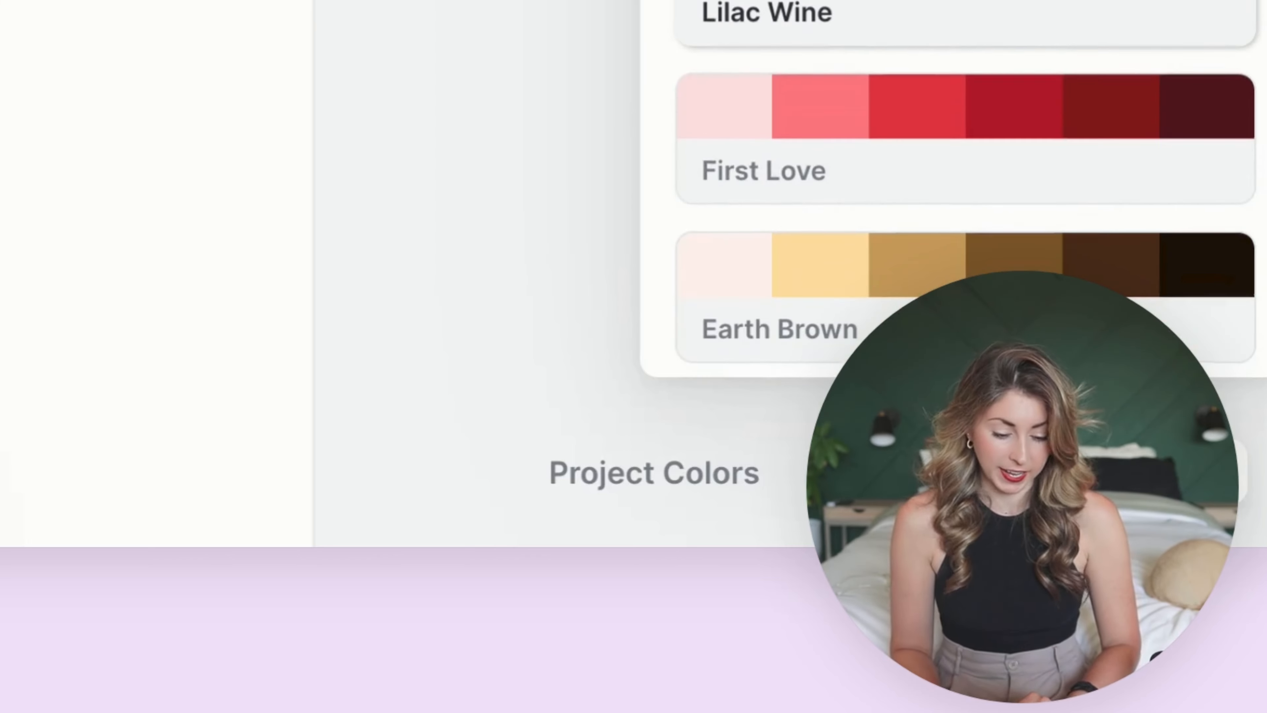
pyautogui.scroll(-1, 1046, 124)
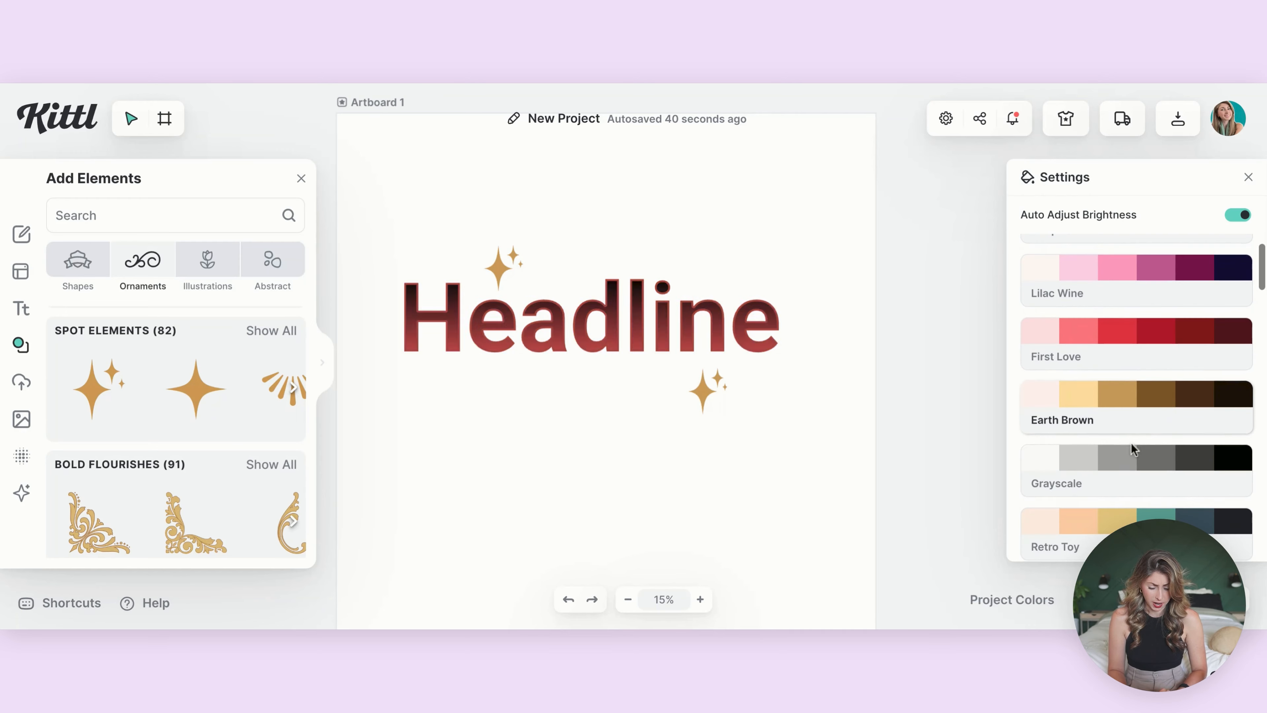
# Try the Grayscale, Retro Toy and Red Stone palettes, and recolor the whole project with the Cold Forest palette.
pyautogui.click(1125, 454)
pyautogui.scroll(-1, 1129, 458)
pyautogui.click(1128, 458)
pyautogui.scroll(-1, 1129, 459)
pyautogui.click(1129, 459)
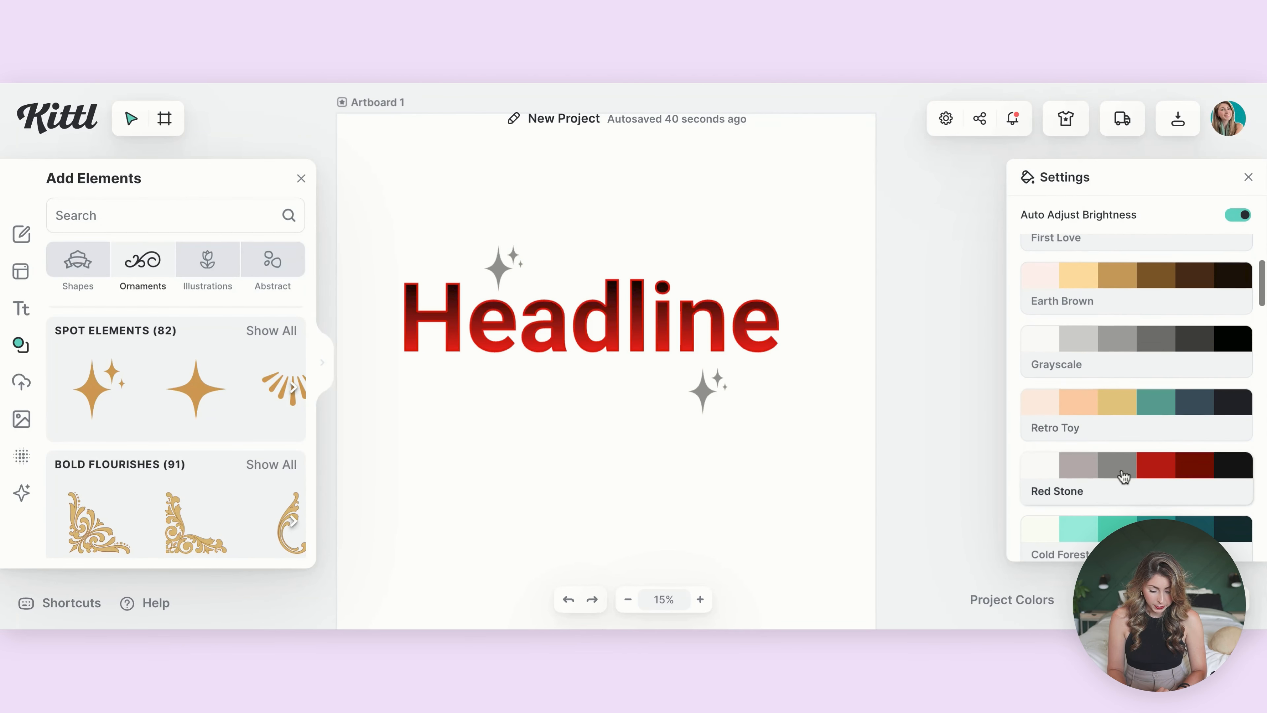
pyautogui.scroll(-1, 1126, 474)
pyautogui.click(1137, 469)
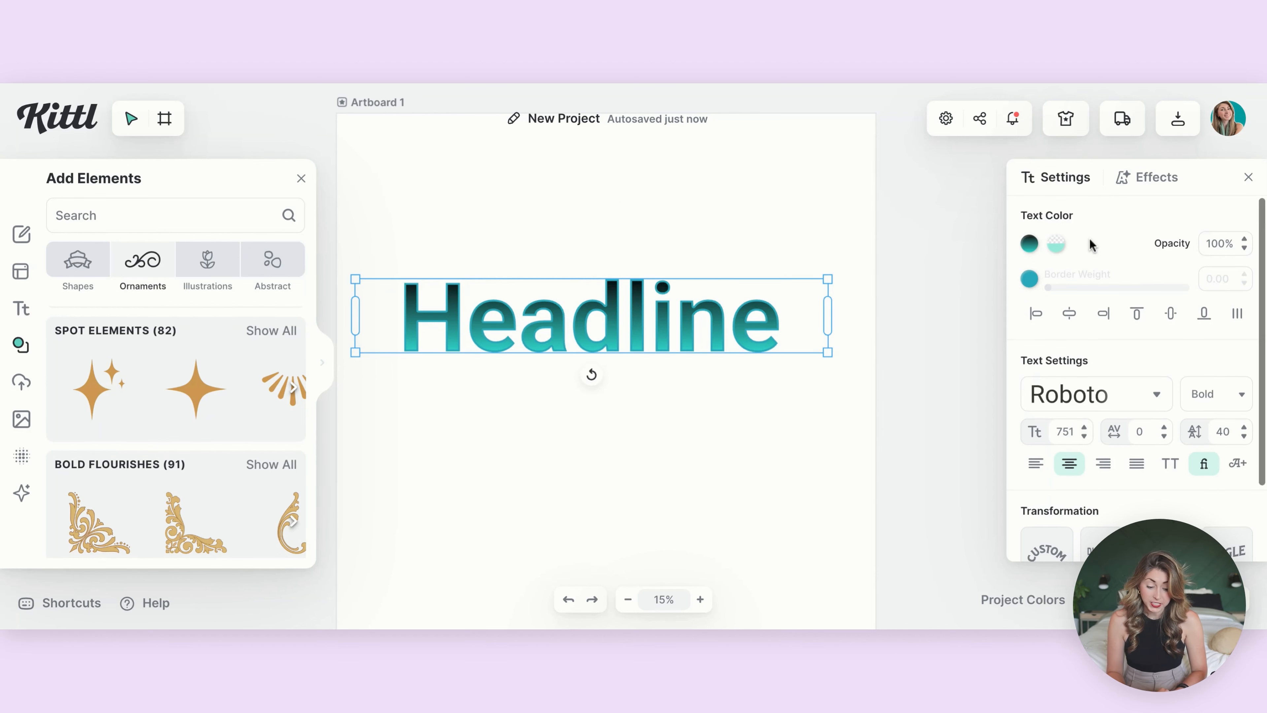
# Try the Wave, Rise, Arch and Custom transformations on the Headline text and apply the Distort transformation.
pyautogui.scroll(-2, 1089, 238)
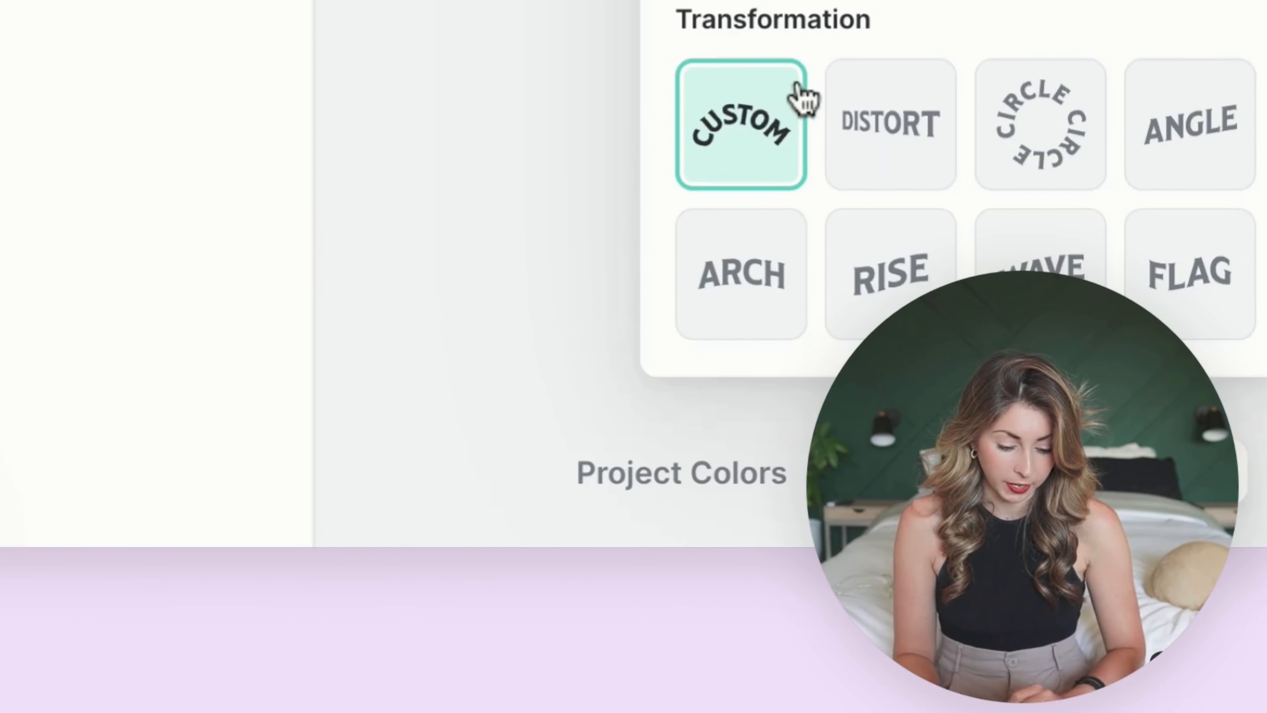
pyautogui.click(1167, 514)
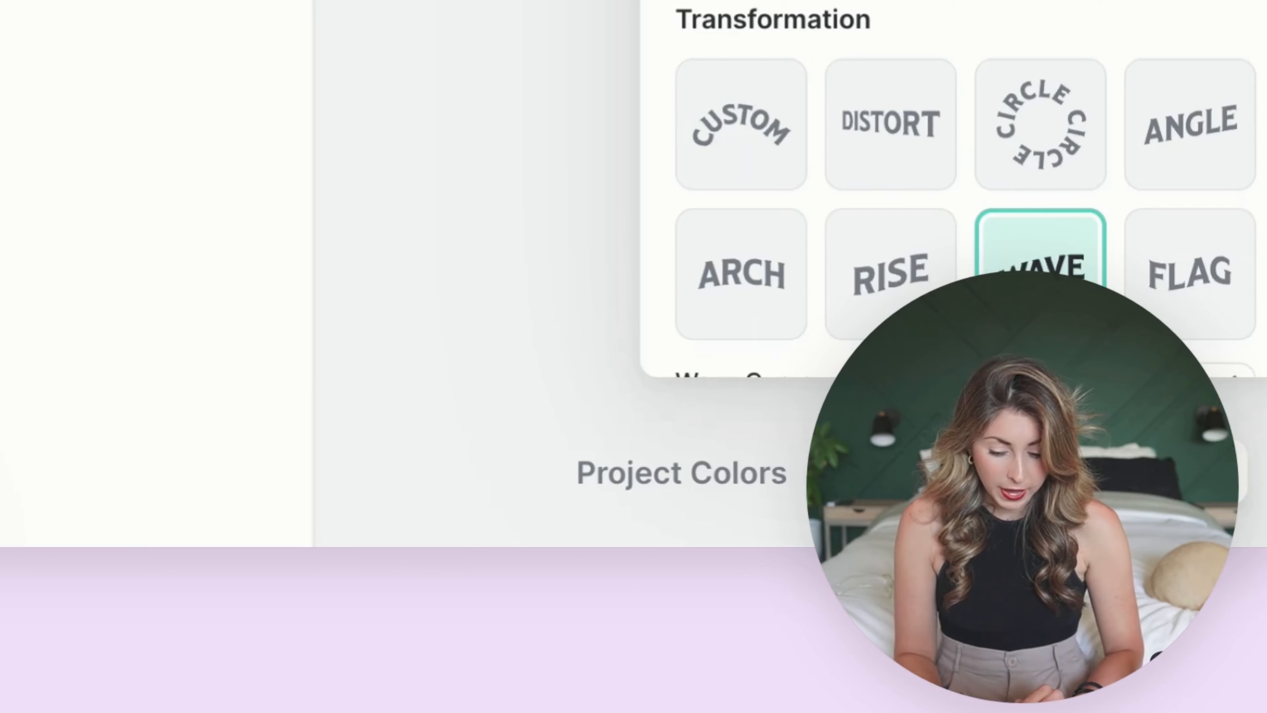
pyautogui.click(891, 299)
pyautogui.click(772, 315)
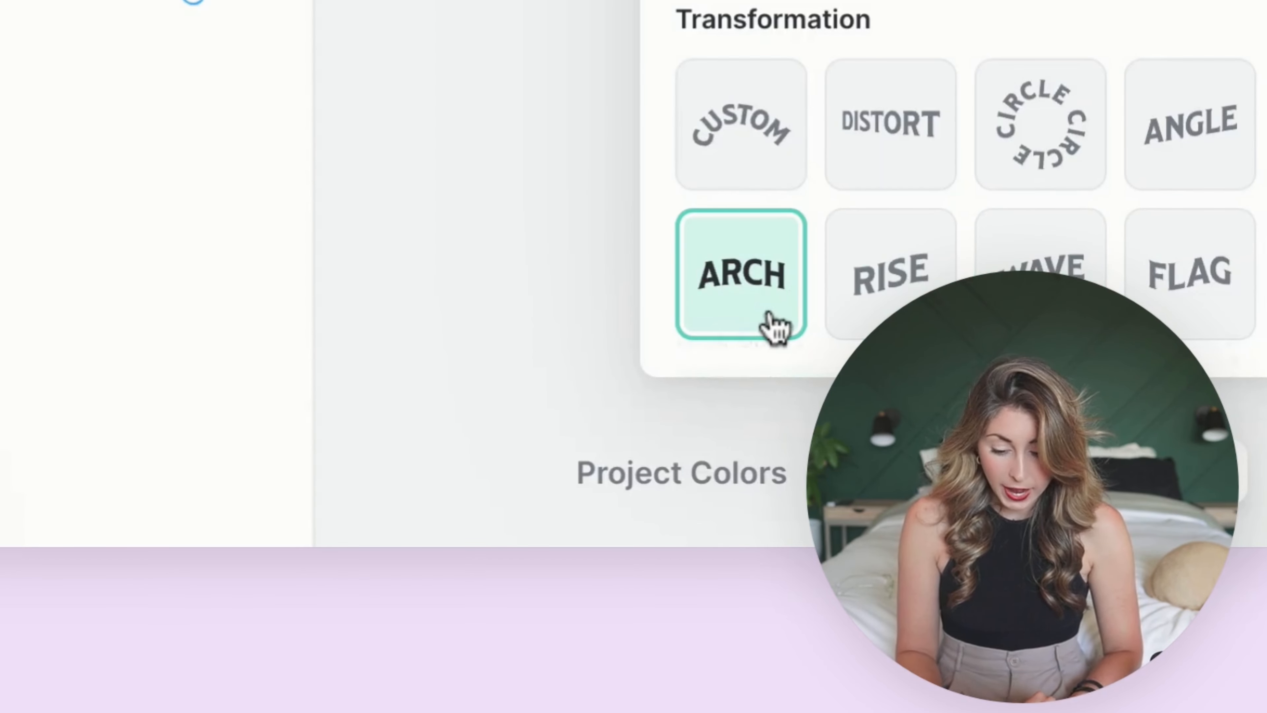
pyautogui.click(751, 137)
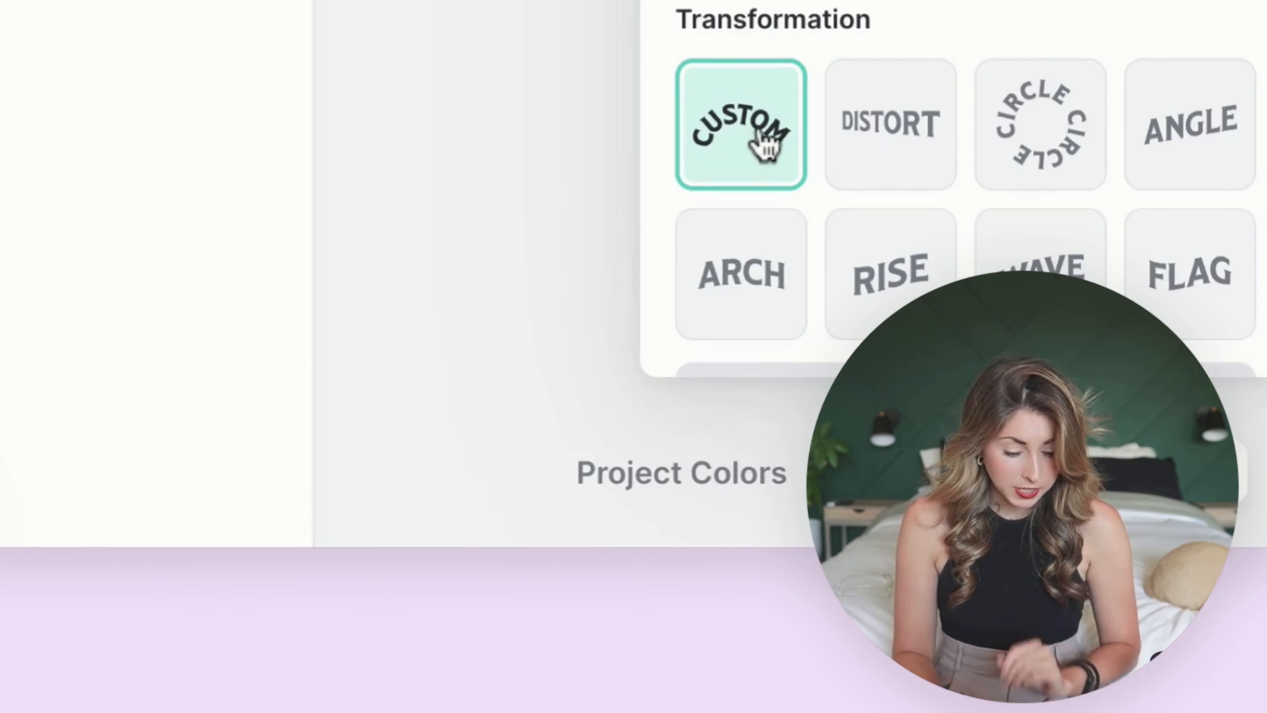
pyautogui.click(865, 136)
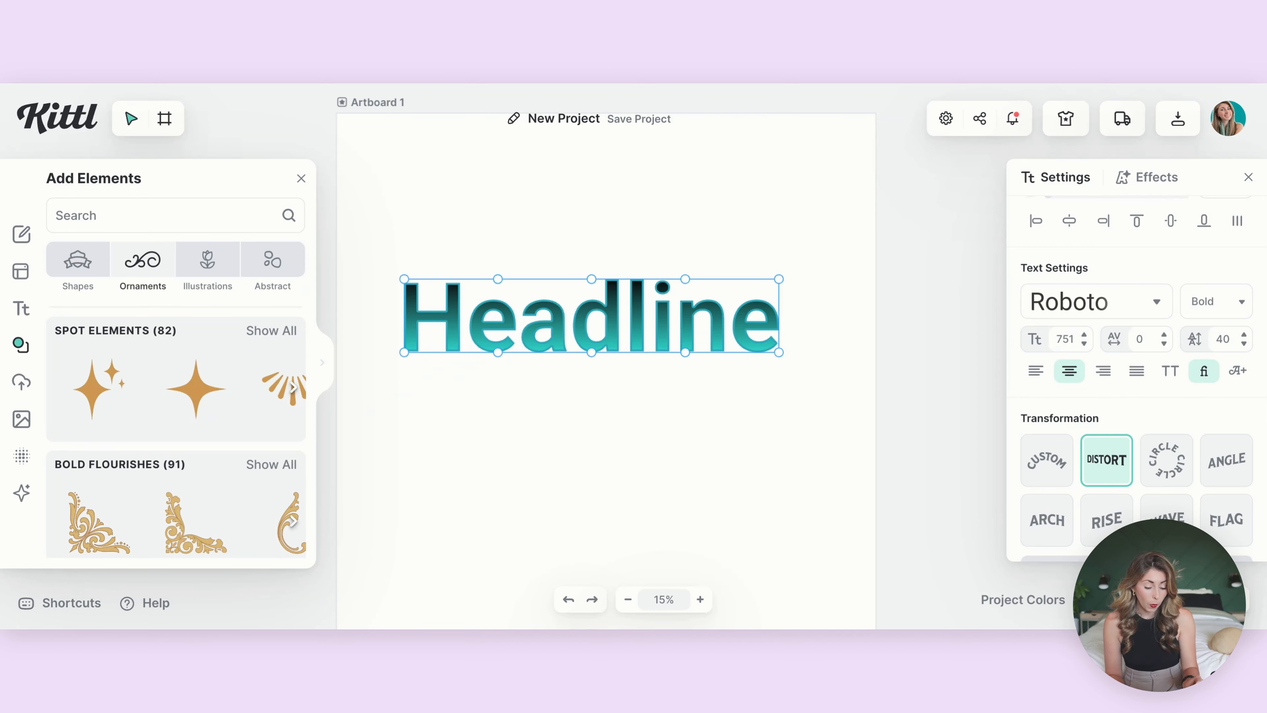
# Turn on the artboard grid in the project settings.
pyautogui.click(947, 125)
pyautogui.click(1042, 237)
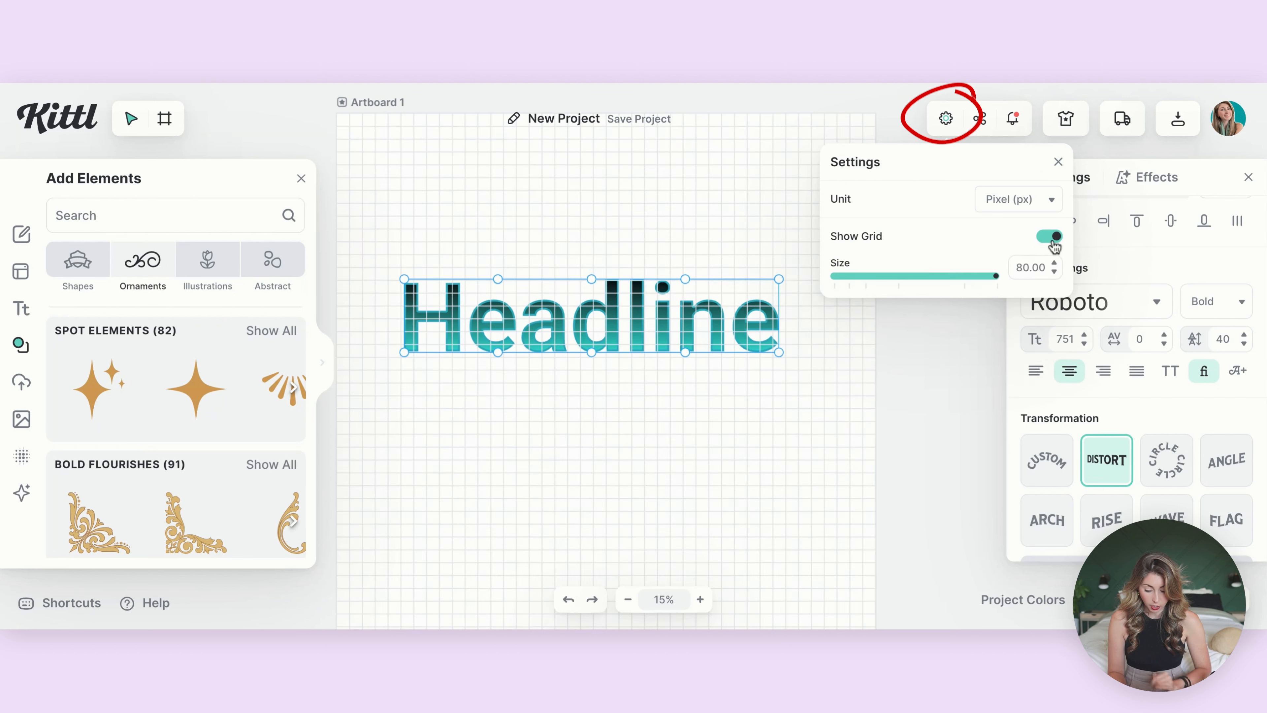
# Keep the grid size at 80 px and stretch the Headline text's lower edge evenly downward with its distort handles.
pyautogui.moveTo(990, 276)
pyautogui.mouseDown()
pyautogui.moveTo(968, 281)
pyautogui.moveTo(997, 276)
pyautogui.mouseUp()
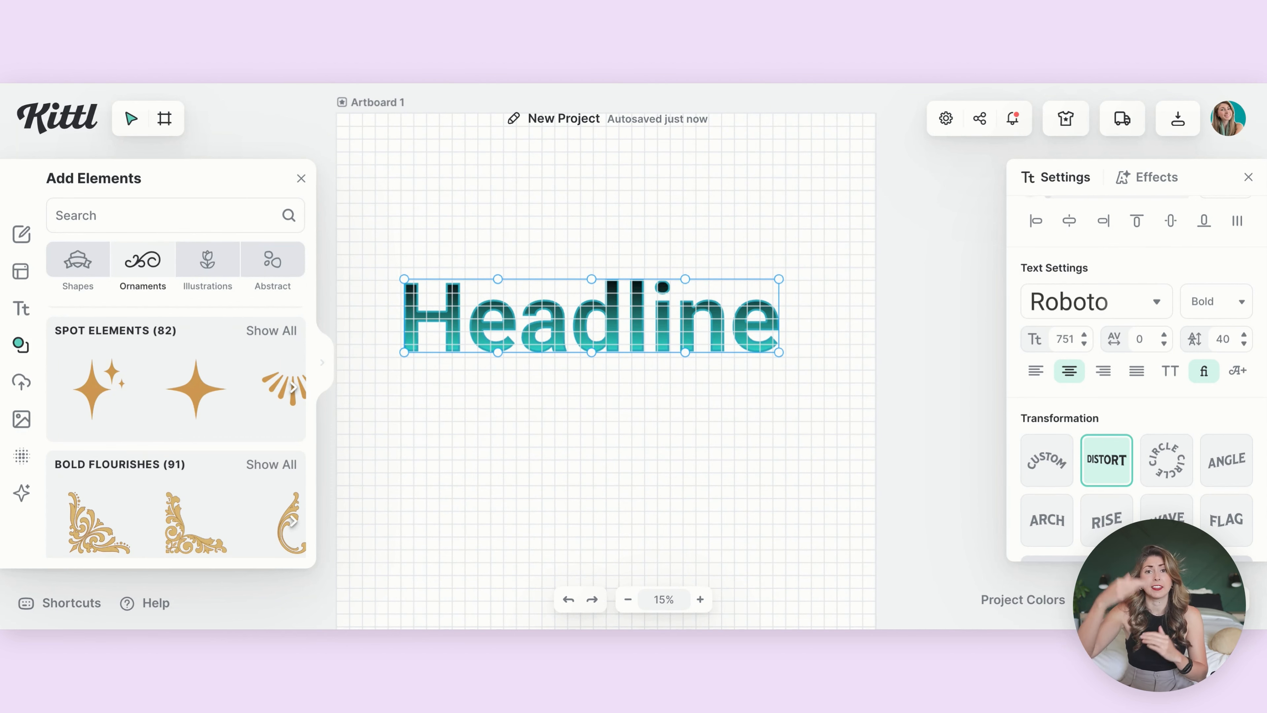
pyautogui.moveTo(404, 352); pyautogui.dragTo(403, 382)
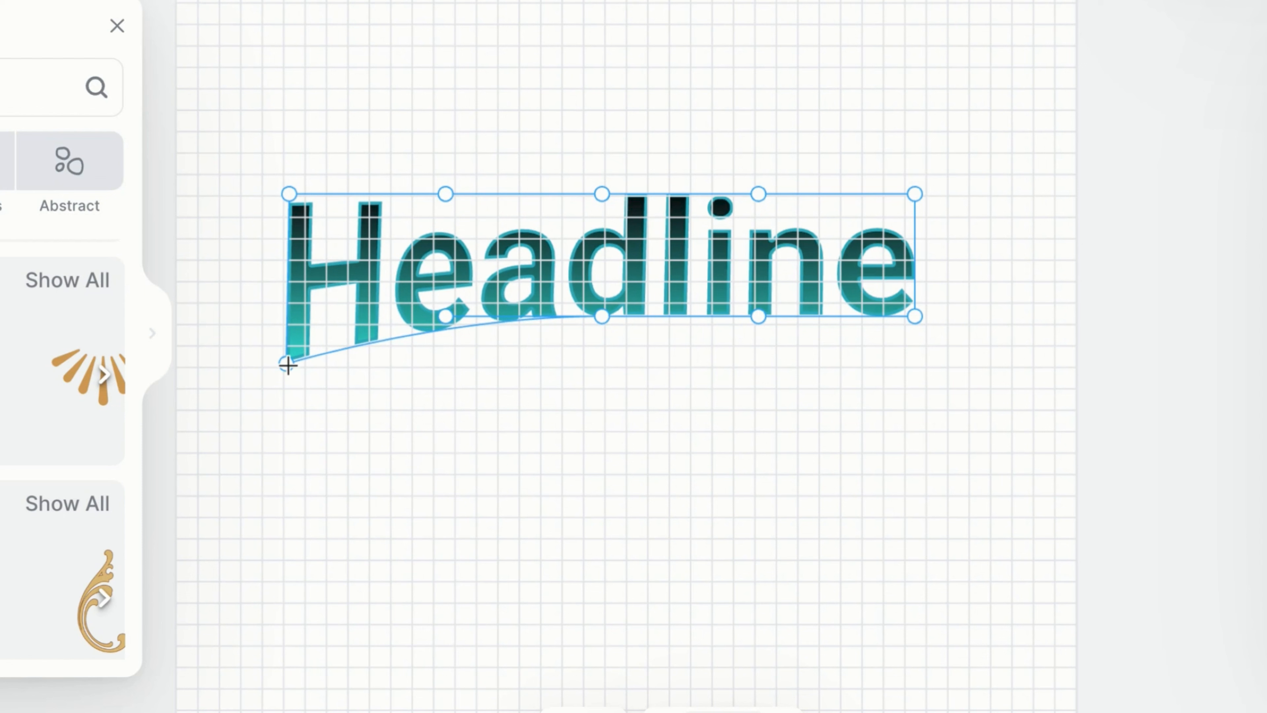
pyautogui.moveTo(288, 366); pyautogui.dragTo(289, 367)
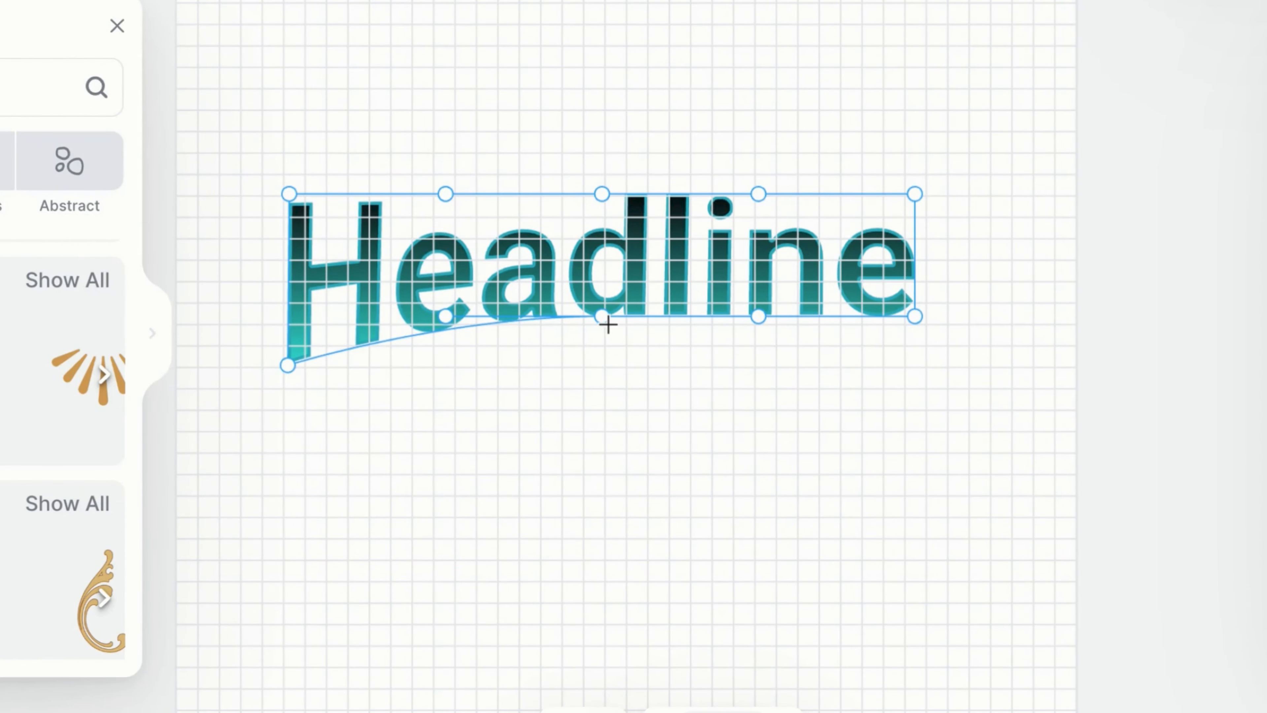
pyautogui.moveTo(608, 327); pyautogui.dragTo(611, 369)
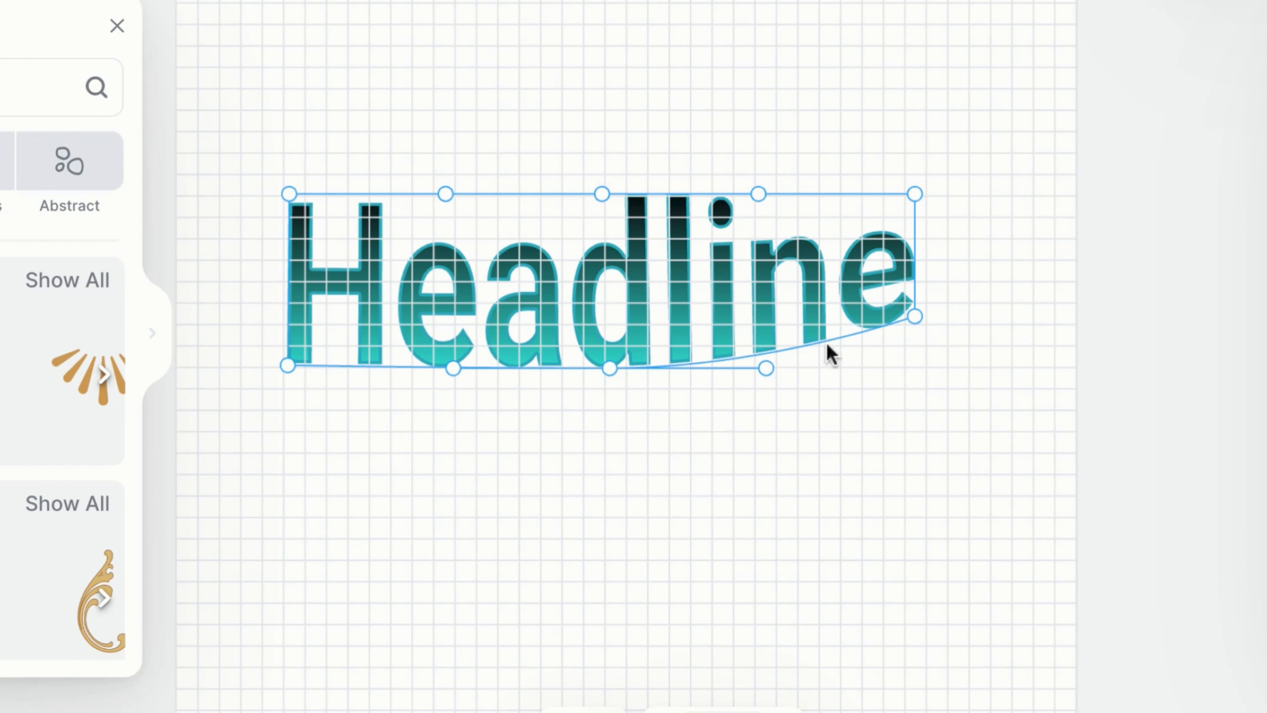
pyautogui.moveTo(914, 317); pyautogui.dragTo(921, 372)
# Deselect the Headline text and turn off the artboard grid in the project settings.
pyautogui.click(1010, 237)
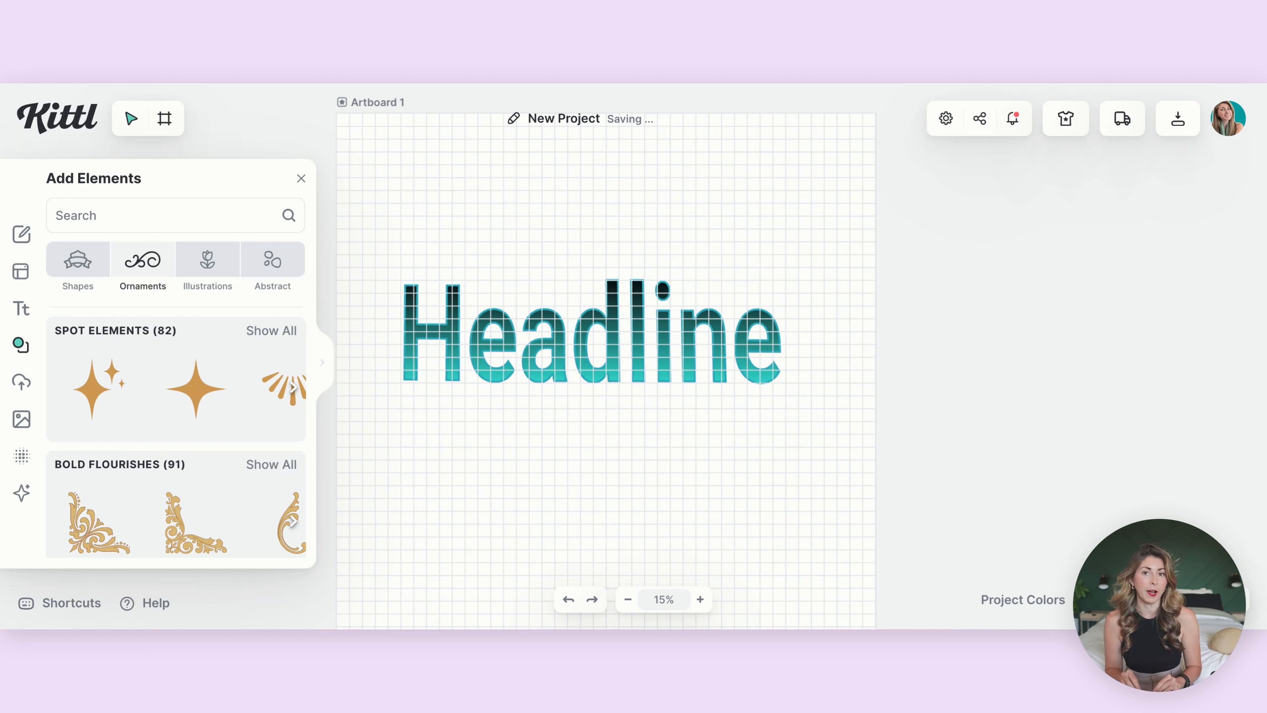
pyautogui.click(944, 120)
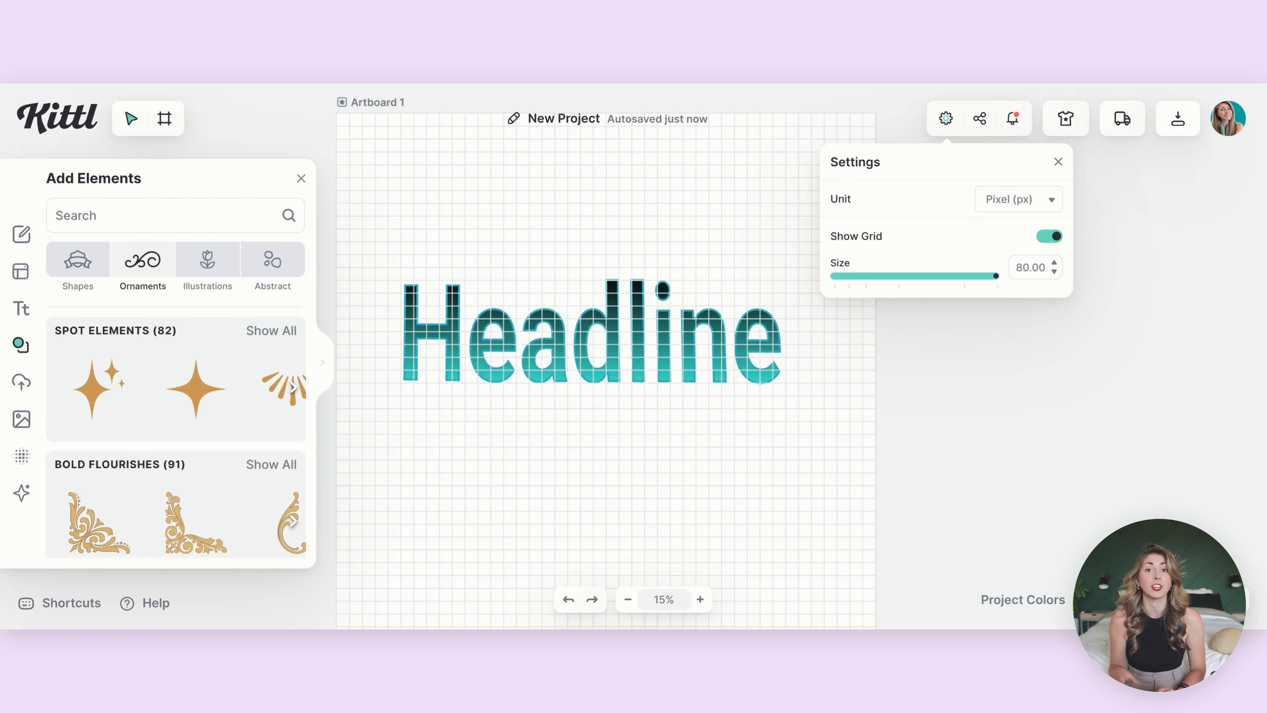
pyautogui.click(1052, 238)
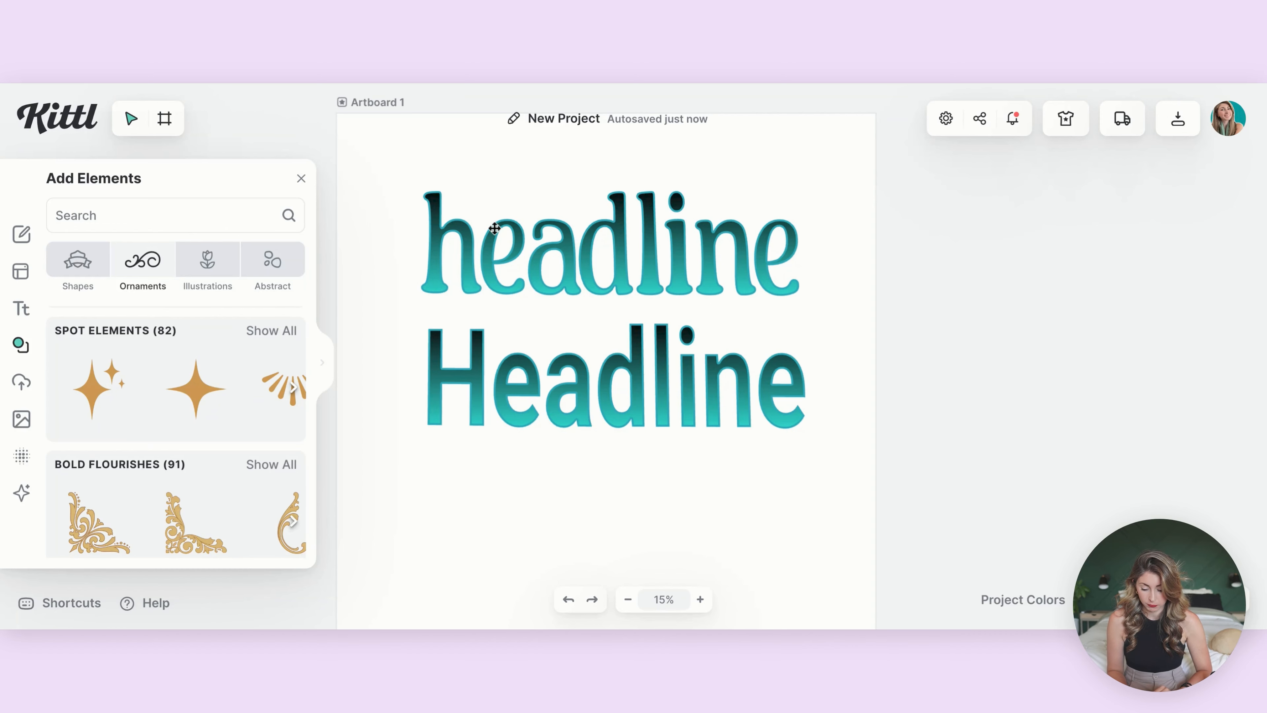
# Replace the h in the upper Minguwest headline with the alternate h glyph whose tail sweeps below the baseline.
pyautogui.click(478, 244)
pyautogui.doubleClick(477, 243)
pyautogui.moveTo(495, 242); pyautogui.dragTo(432, 238)
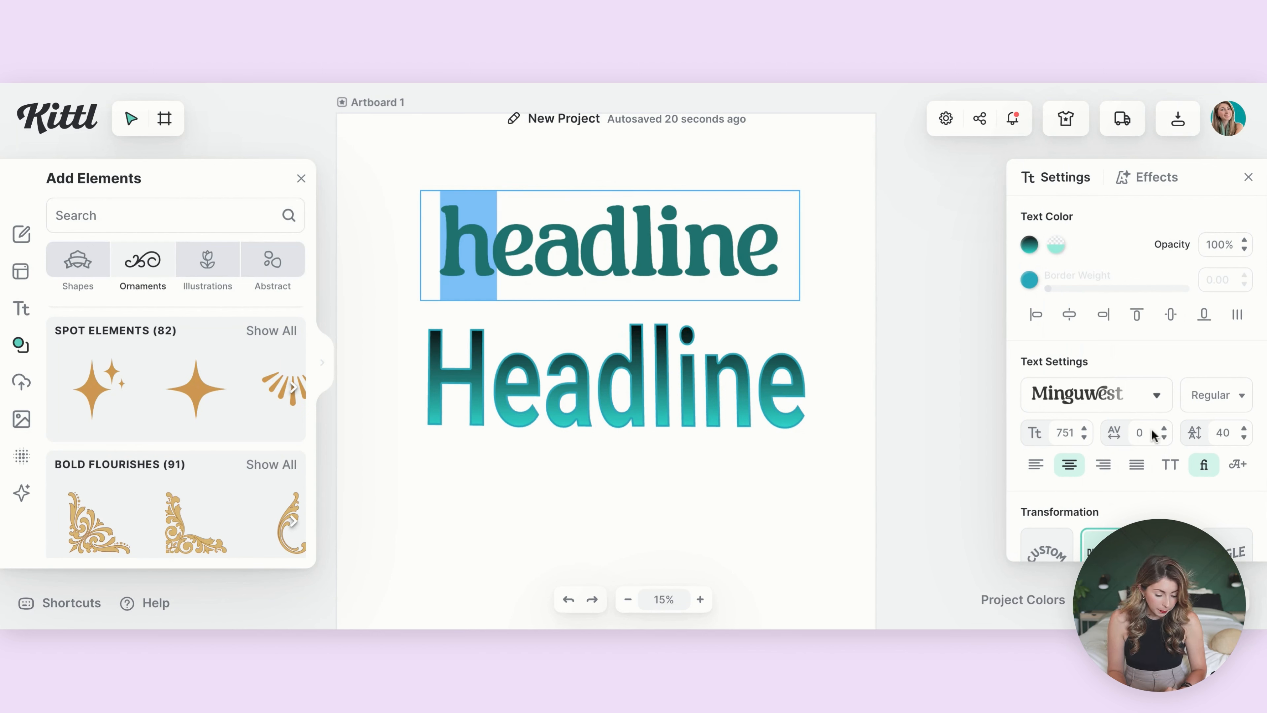
pyautogui.click(1243, 467)
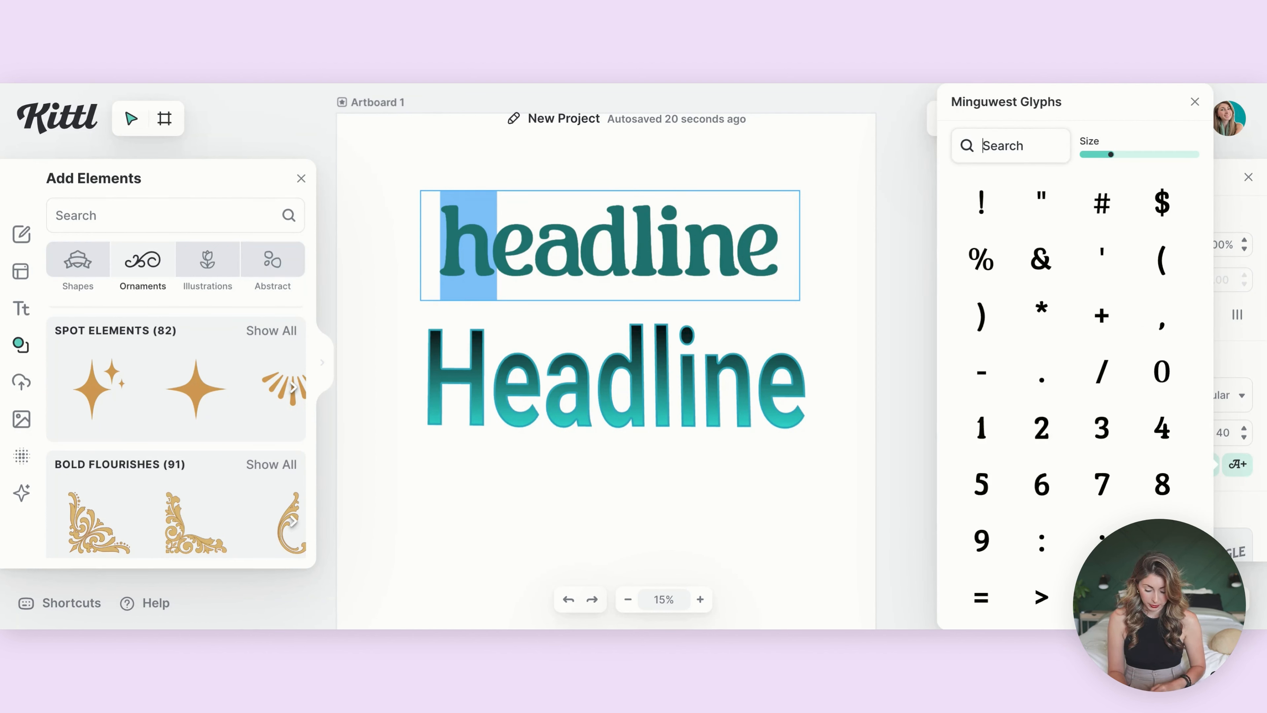
pyautogui.write('h')
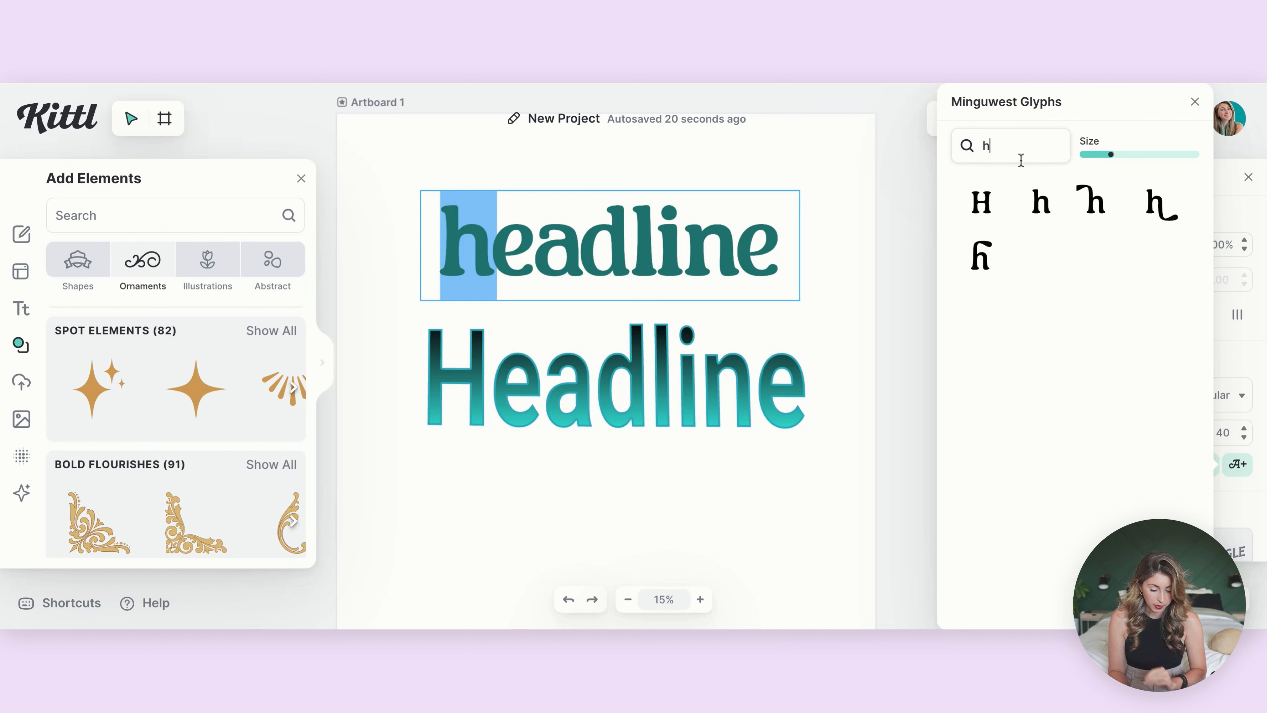
pyautogui.click(1166, 220)
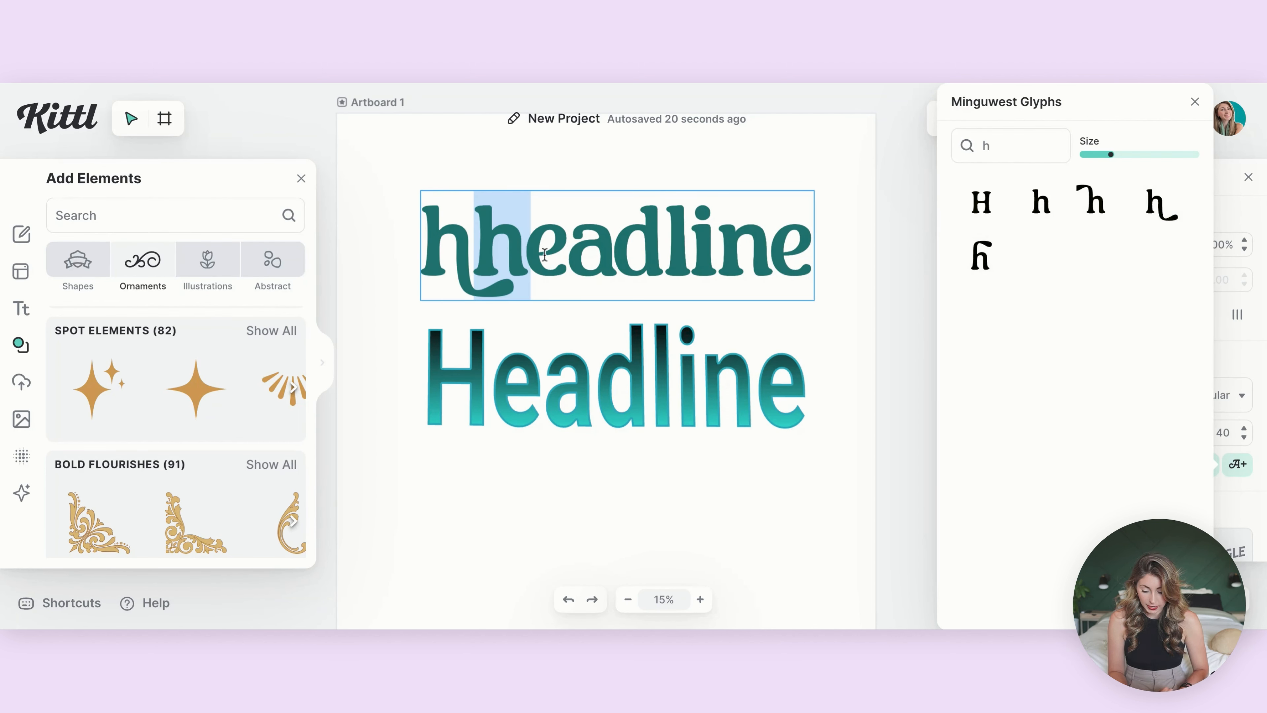
pyautogui.click(524, 244)
pyautogui.press('BackSpace')
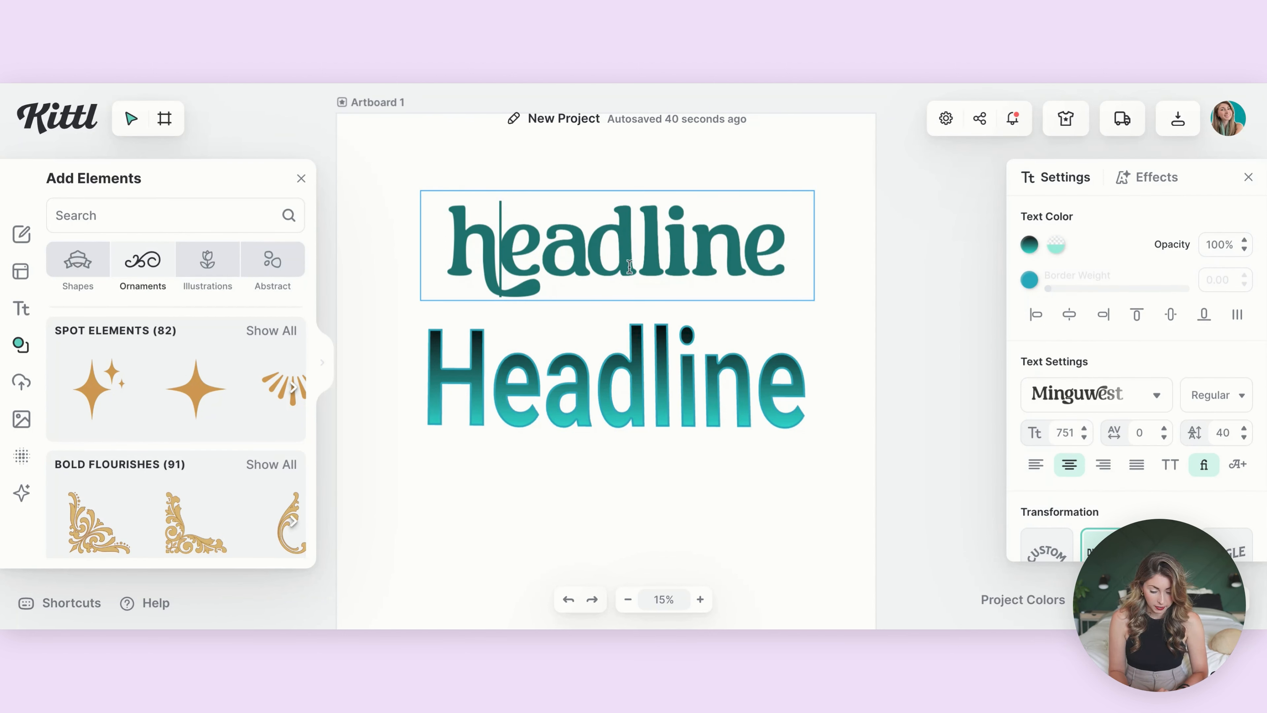
# Replace the d in the upper headline with the alternate Minguwest d glyph that has a curl inside its bowl.
pyautogui.moveTo(589, 244); pyautogui.dragTo(639, 243)
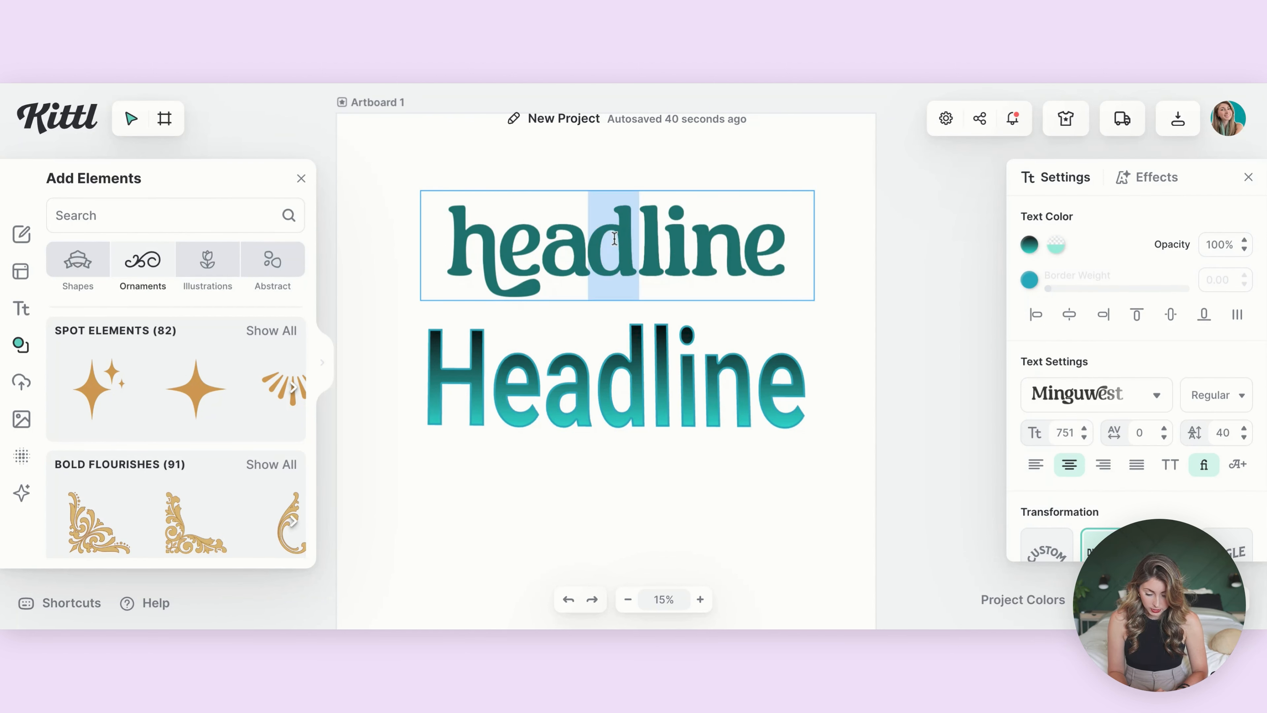
pyautogui.click(1238, 464)
pyautogui.write('d')
pyautogui.click(1100, 212)
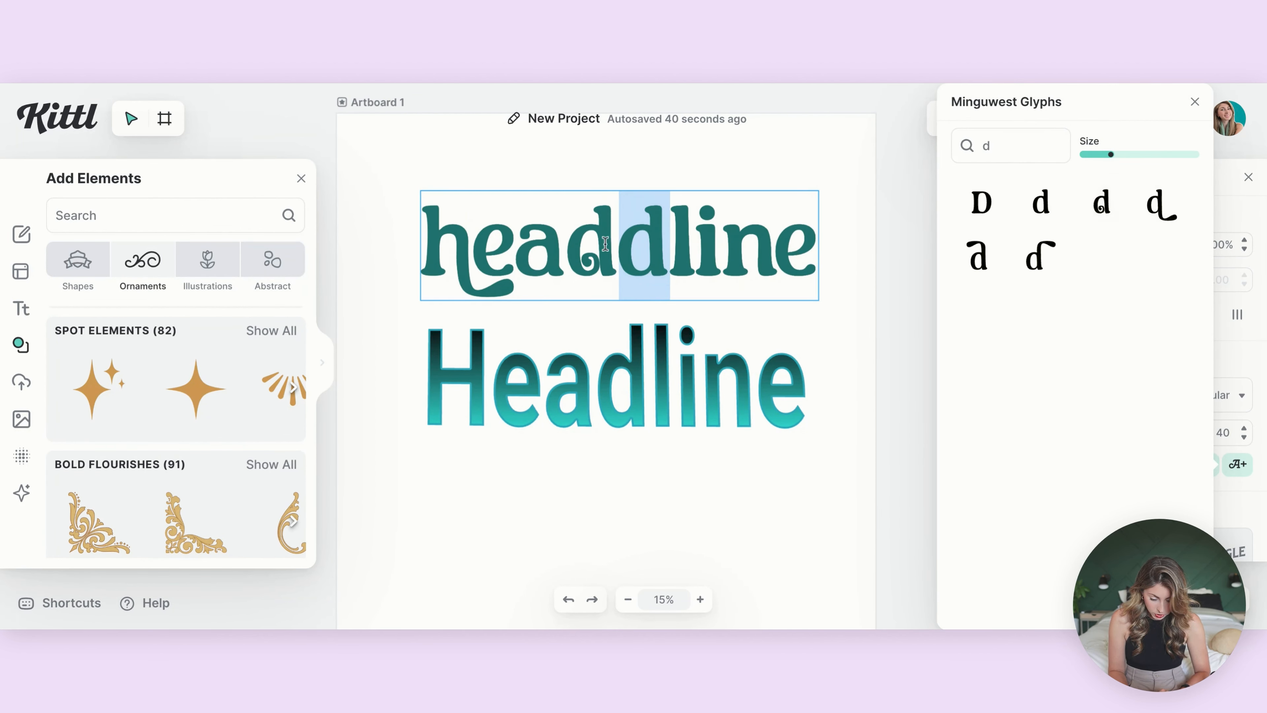
pyautogui.click(647, 245)
pyautogui.press('BackSpace')
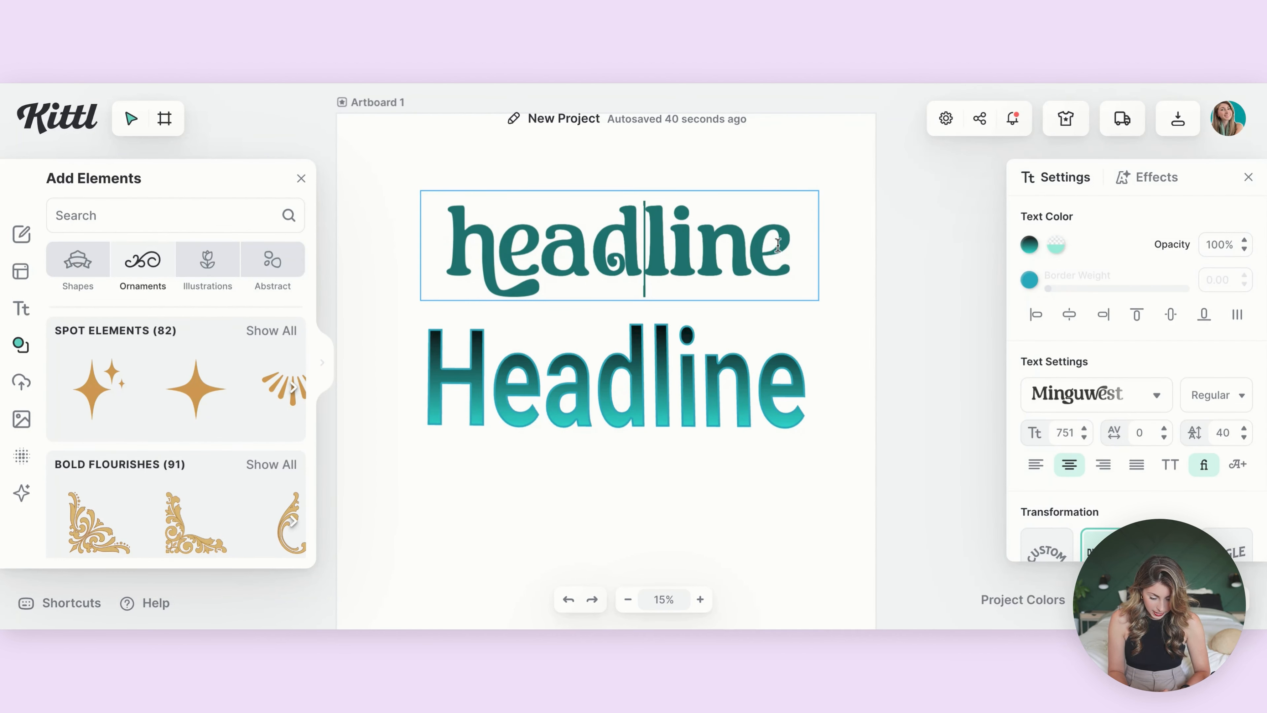
# Replace the n in the upper headline with the last alternate Minguwest n glyph, which has a short descending tail.
pyautogui.moveTo(755, 244); pyautogui.dragTo(699, 245)
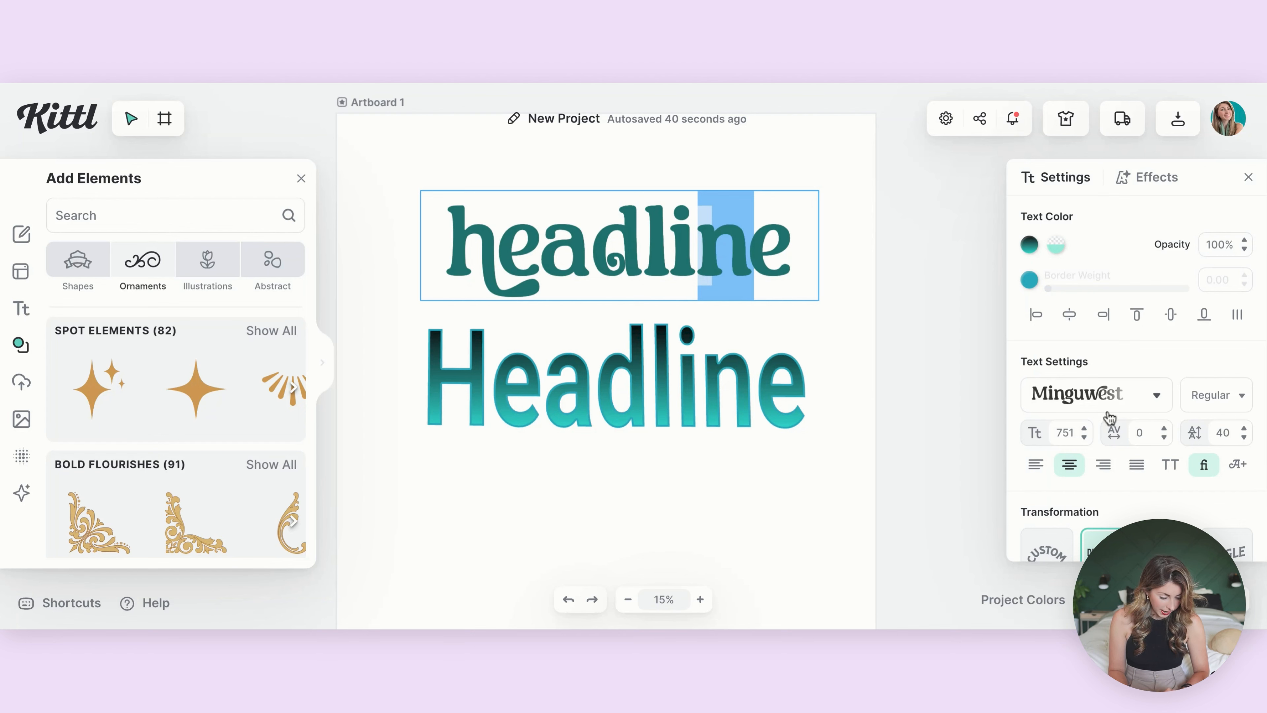
pyautogui.click(1238, 464)
pyautogui.write('n')
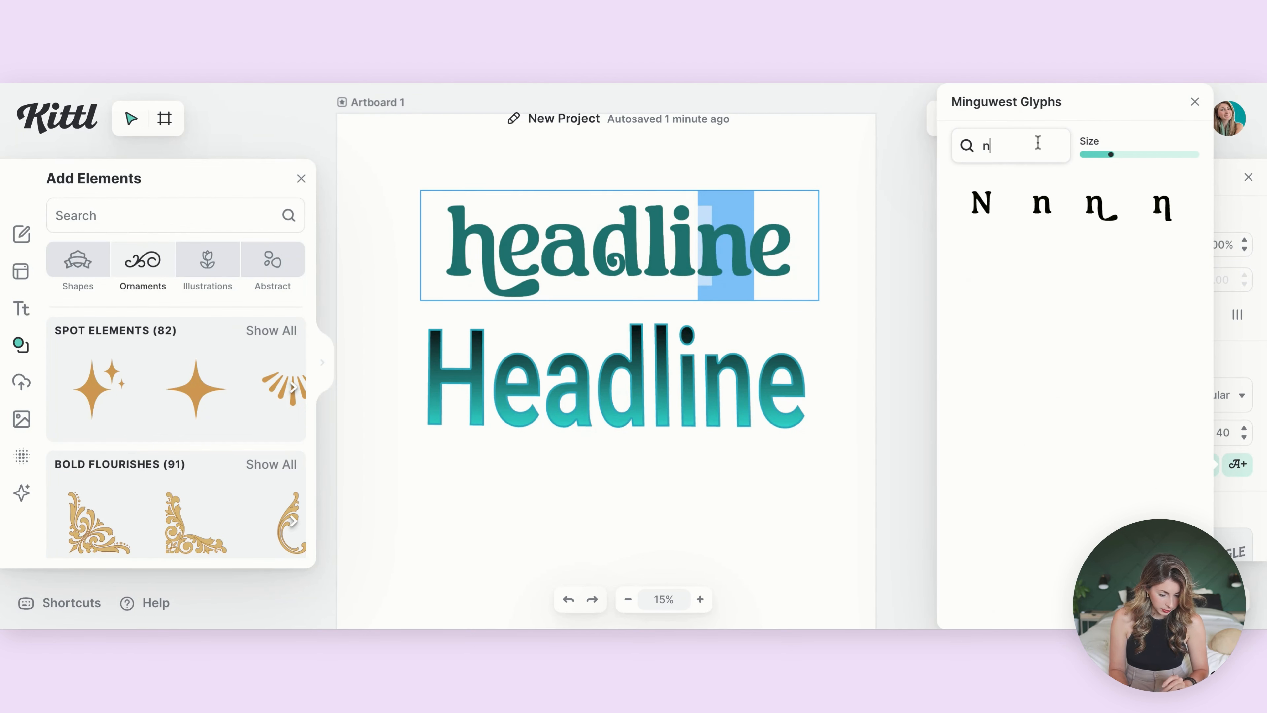
pyautogui.click(1160, 209)
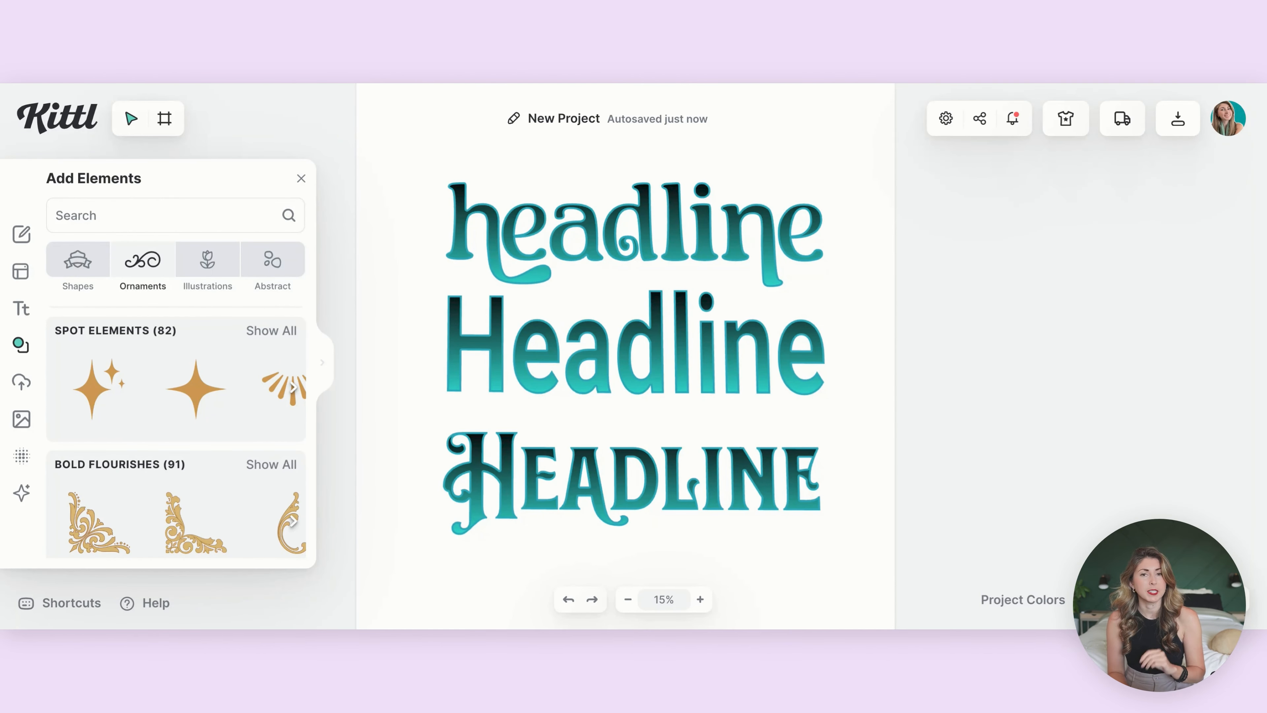
# Apply the first grunge texture to the artboard with the three headlines.
pyautogui.click(22, 456)
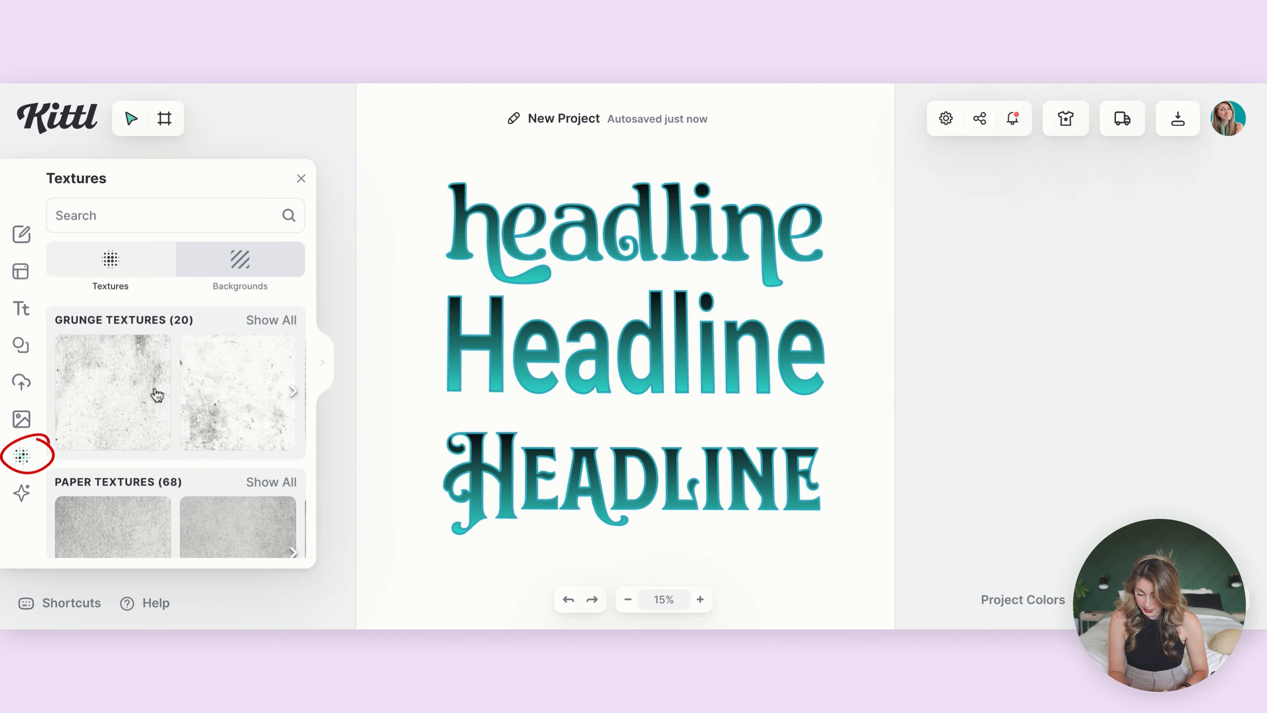
pyautogui.click(151, 394)
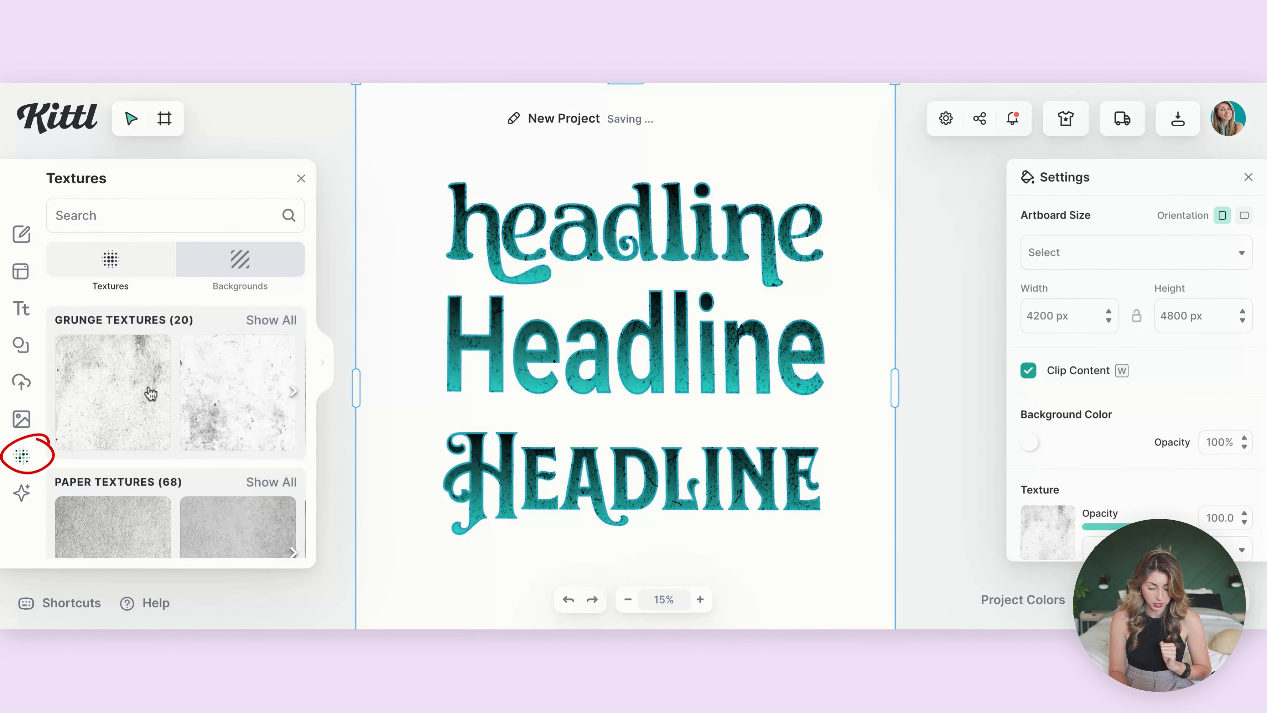
# Set the artboard texture's blend mode to Alpha Mask and turn on Clip Content for the texture.
pyautogui.scroll(-2, 1171, 371)
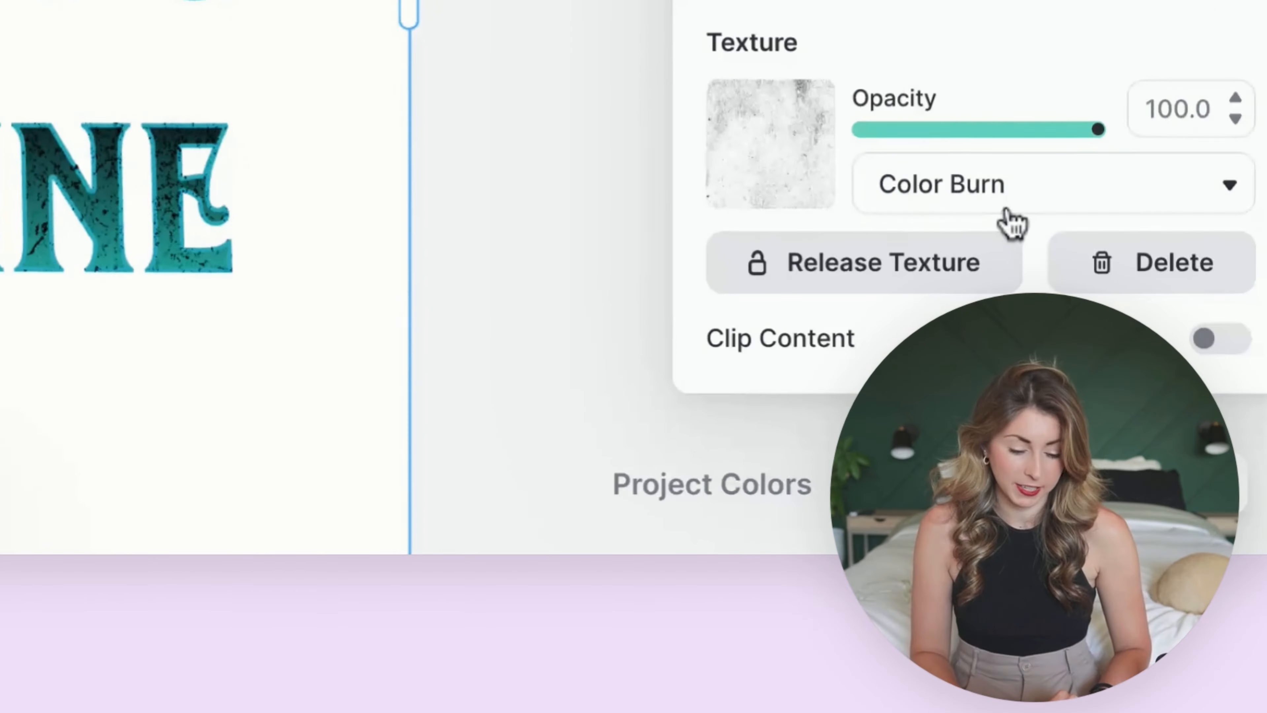
pyautogui.click(991, 177)
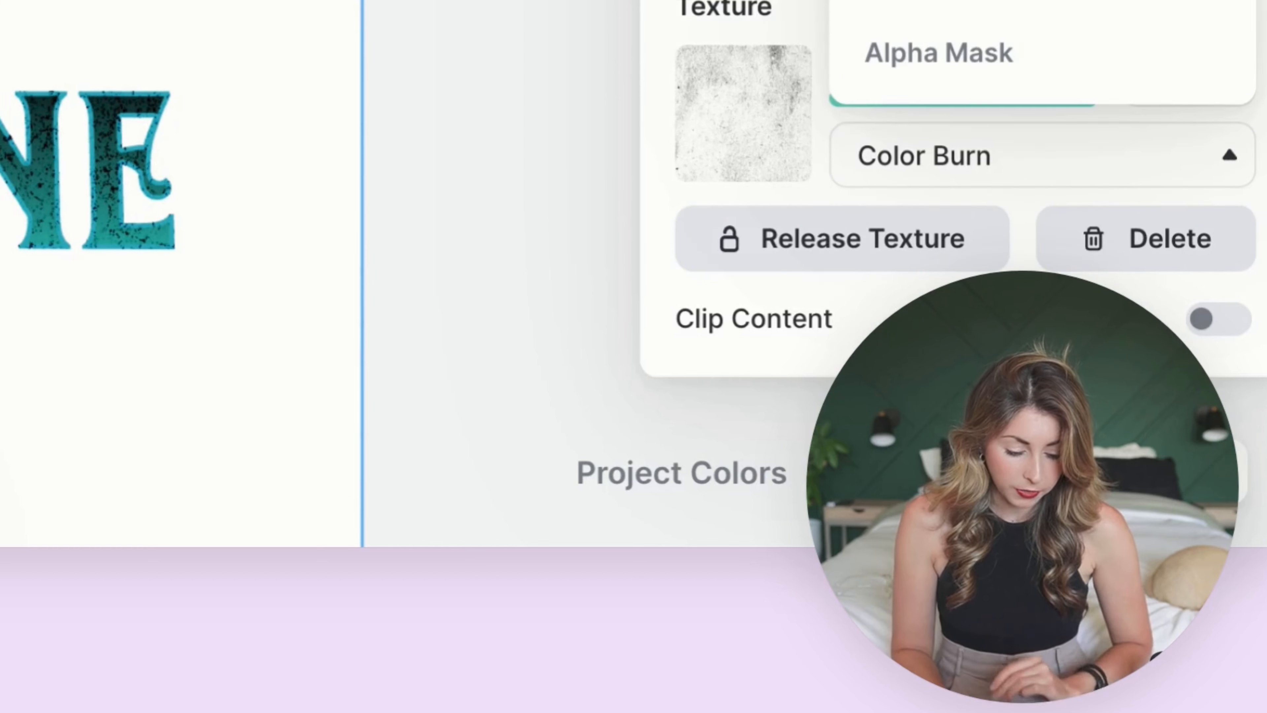
pyautogui.click(967, 58)
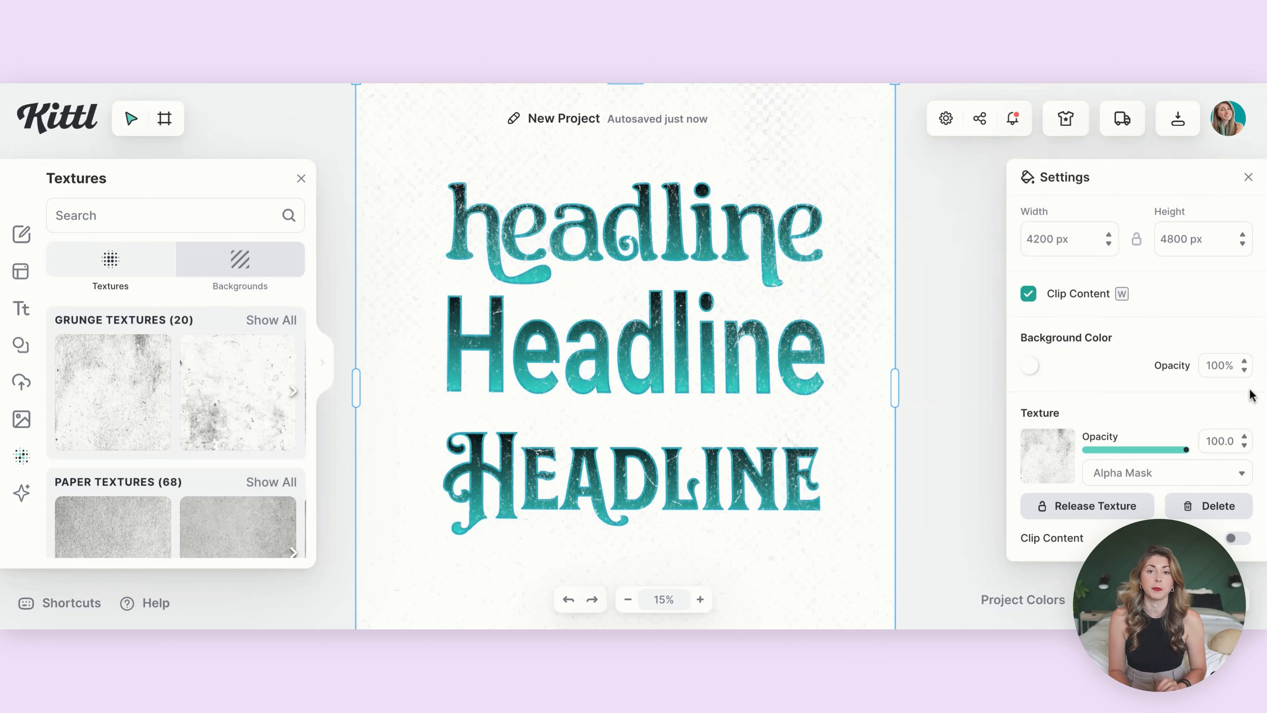
pyautogui.click(1237, 538)
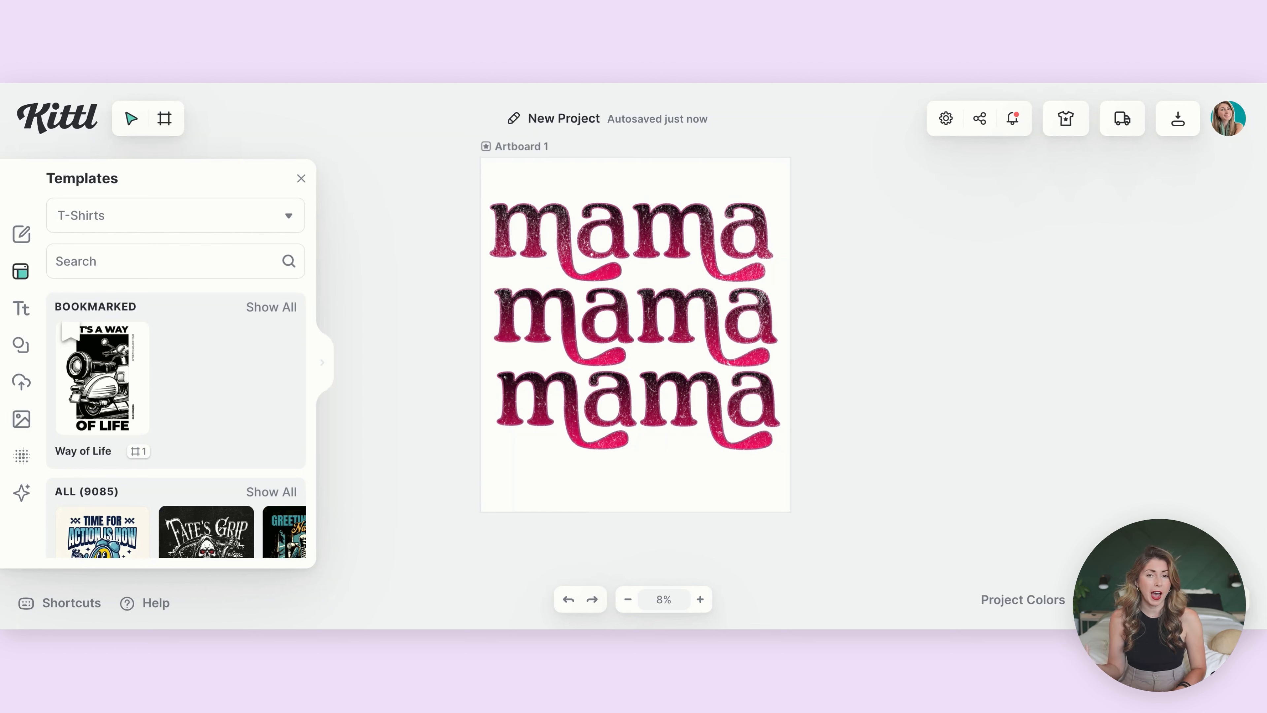
# Space the three mama text lines evenly and align them on their horizontal centers.
pyautogui.moveTo(441, 171); pyautogui.dragTo(872, 491)
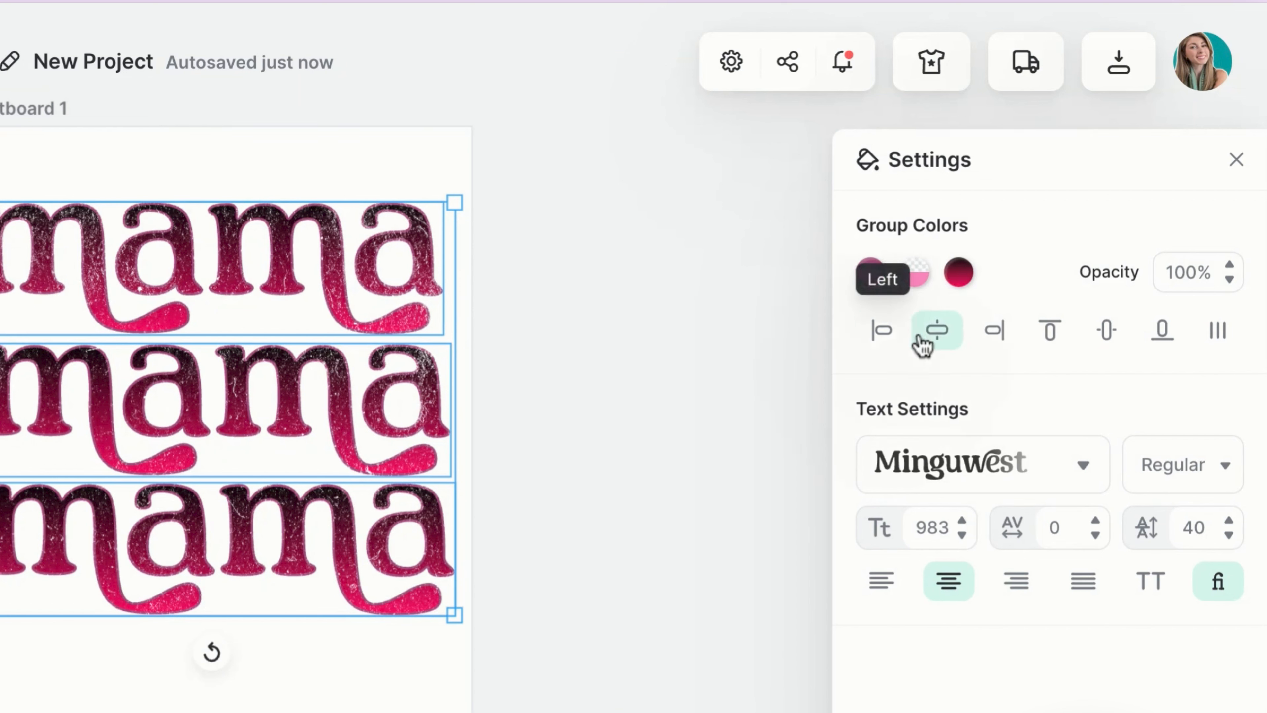
pyautogui.click(1216, 331)
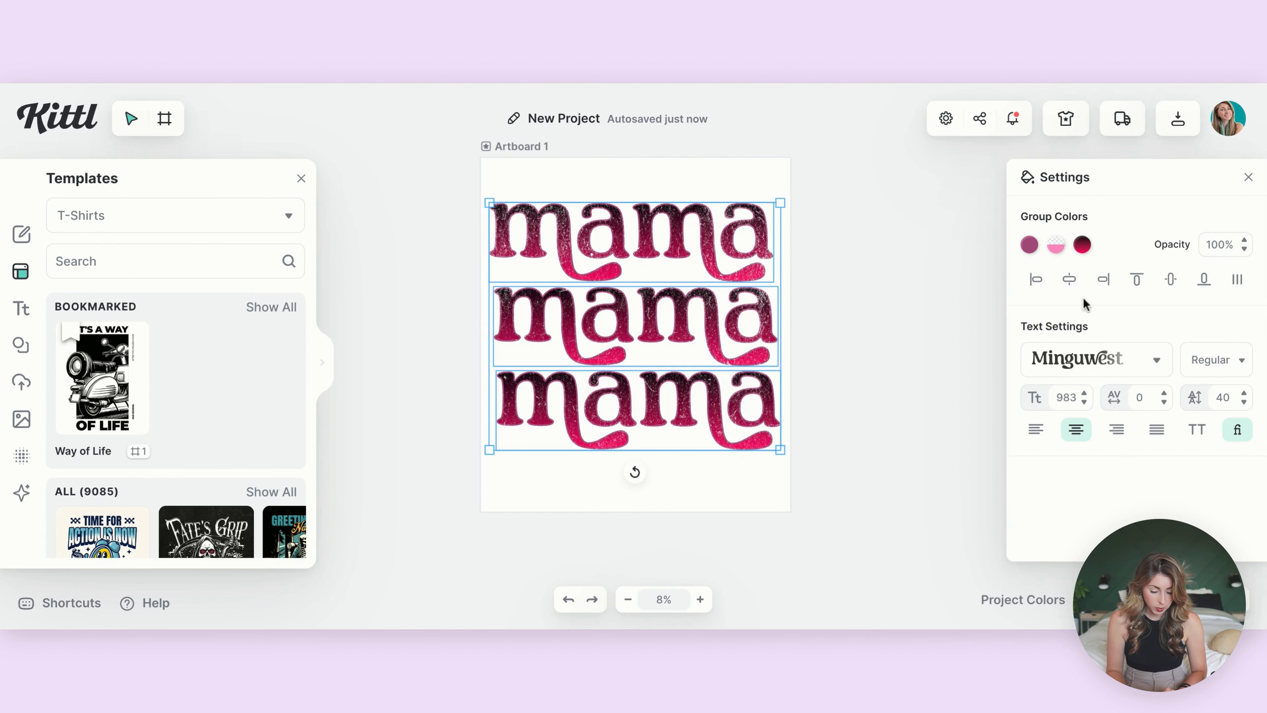
pyautogui.click(1070, 280)
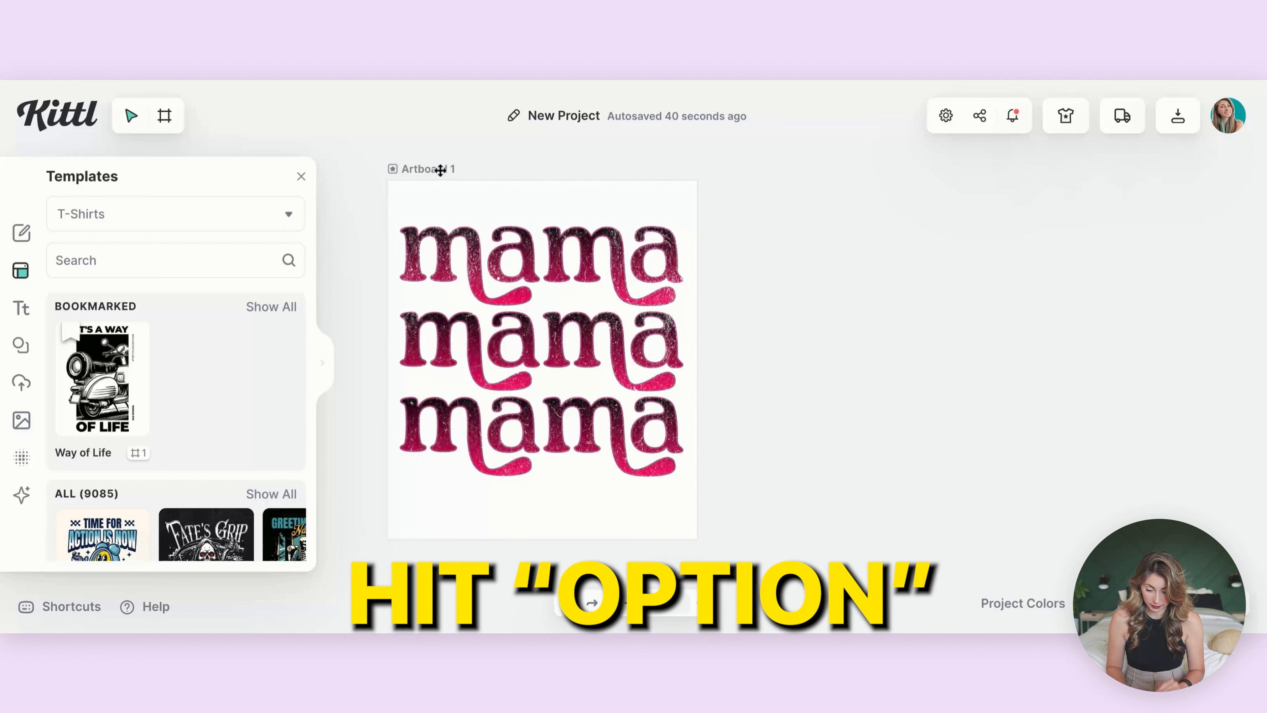
# Duplicate Artboard 1 beside the original and change the black end of the copy's mama text gradient to white.
pyautogui.moveTo(463, 168); pyautogui.dragTo(764, 172)
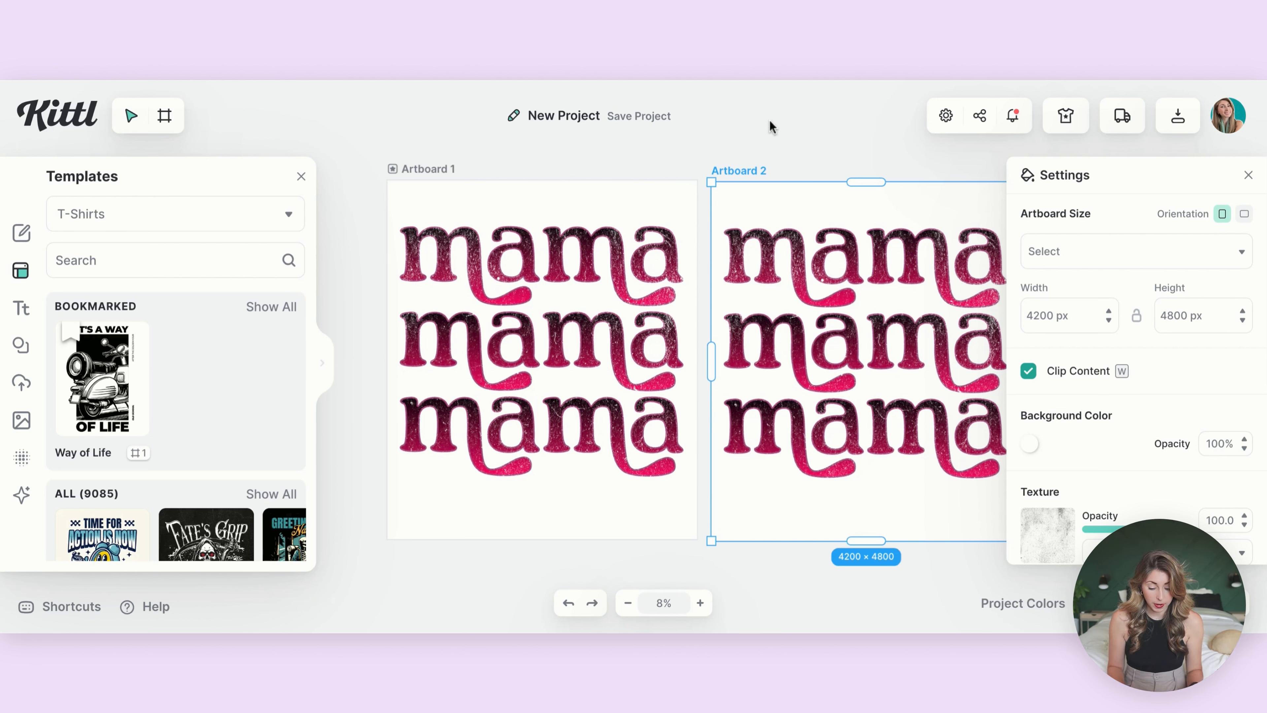
pyautogui.moveTo(722, 135); pyautogui.dragTo(1052, 557)
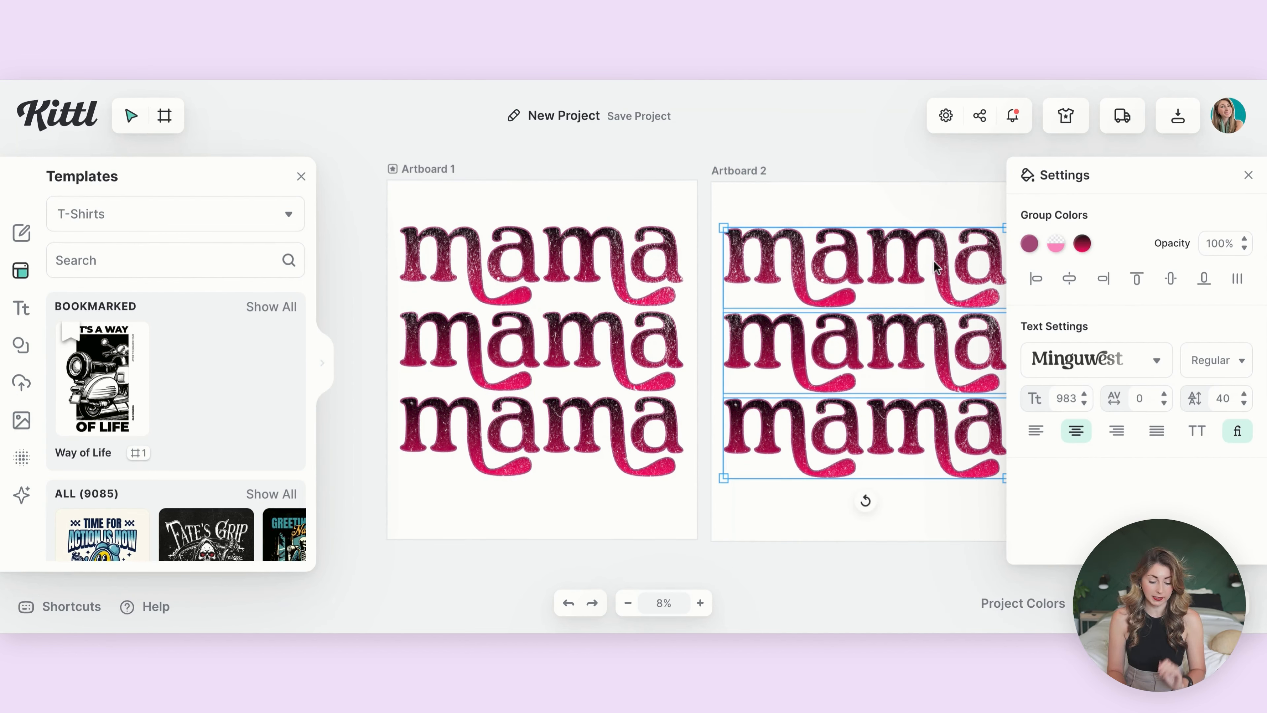
pyautogui.click(1083, 245)
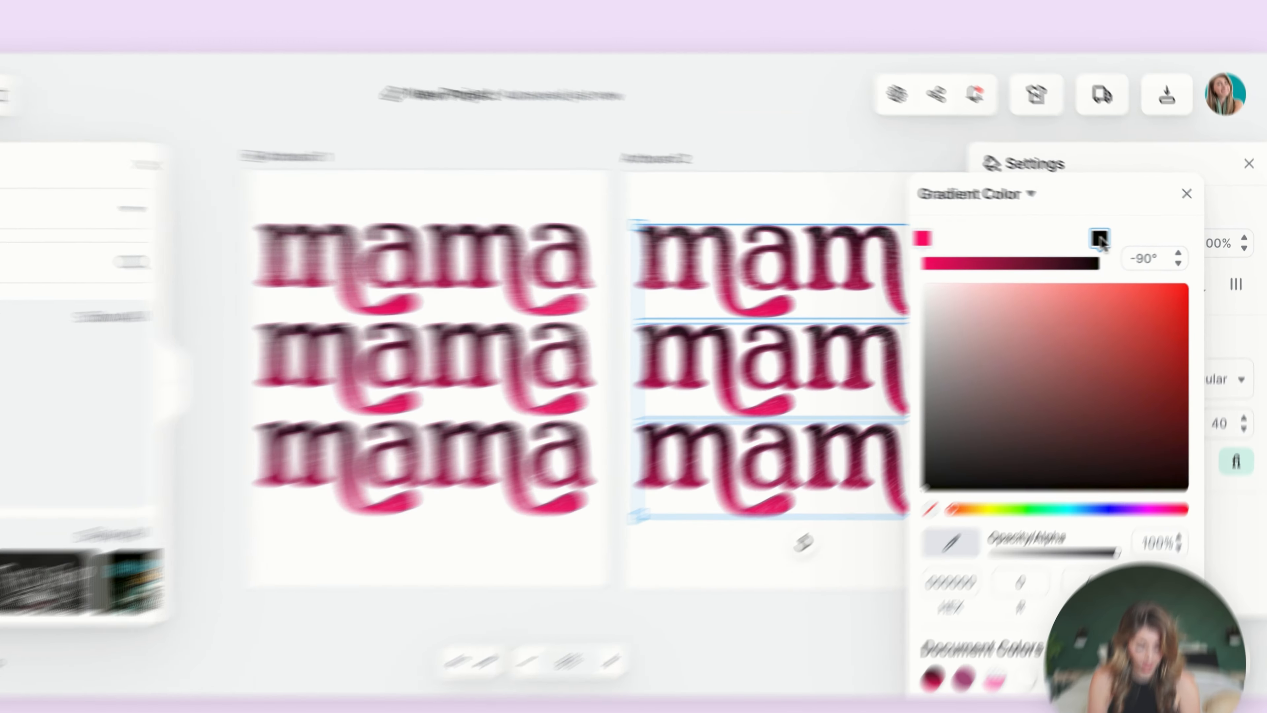
pyautogui.click(1120, 241)
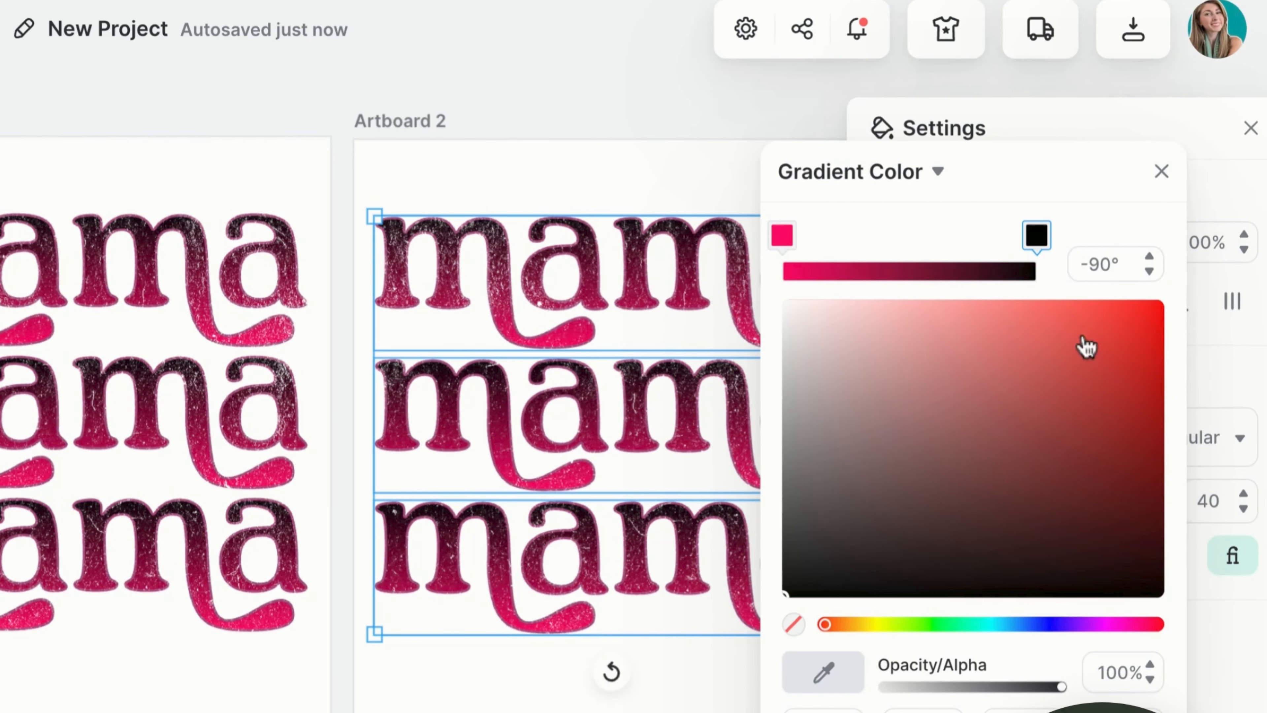
pyautogui.moveTo(968, 348)
pyautogui.mouseDown()
pyautogui.moveTo(869, 346)
pyautogui.moveTo(769, 303)
pyautogui.mouseUp()
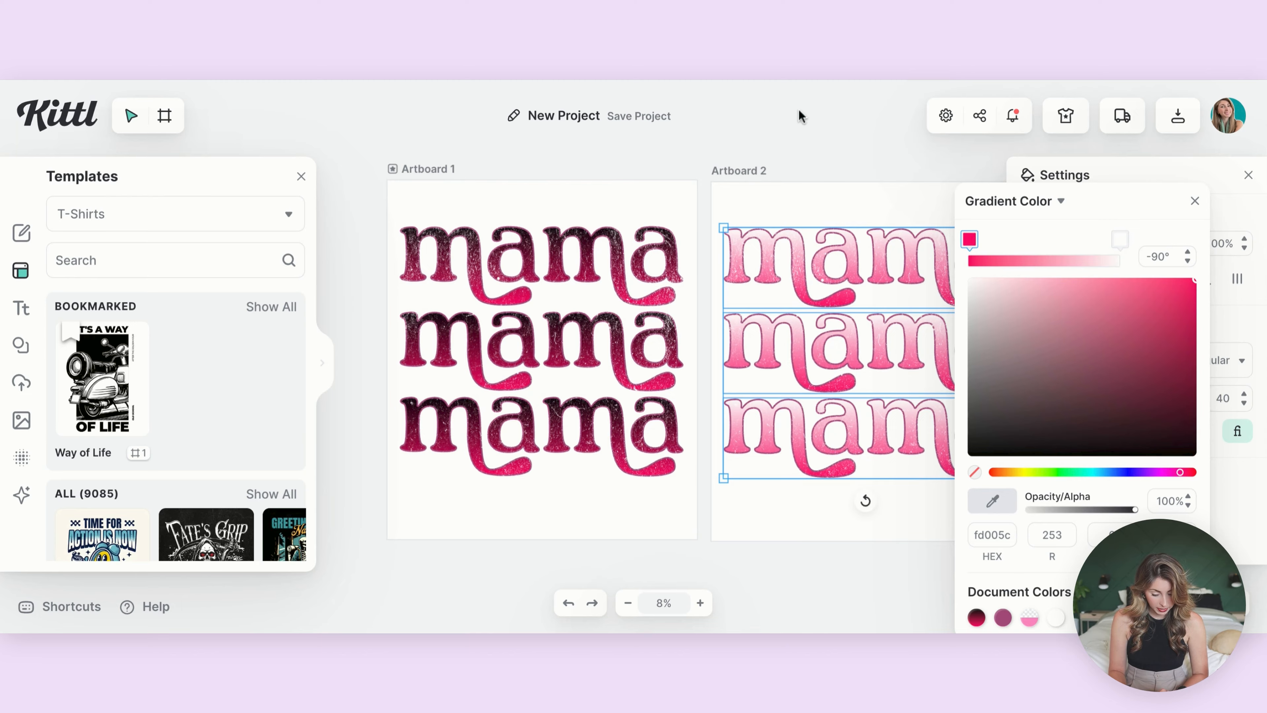
pyautogui.click(826, 140)
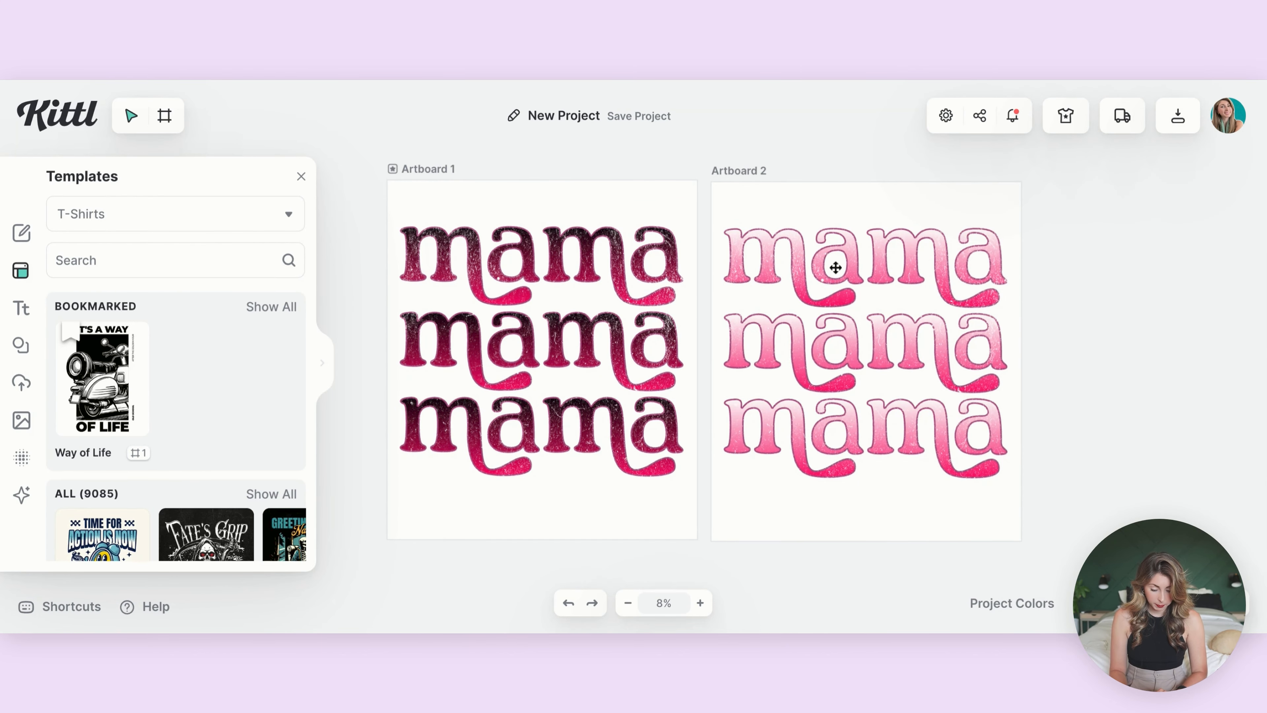
# Open the pink stop of the mama text gradient on Artboard 2 for editing, and deselect the text.
pyautogui.moveTo(812, 200); pyautogui.dragTo(991, 540)
pyautogui.click(969, 240)
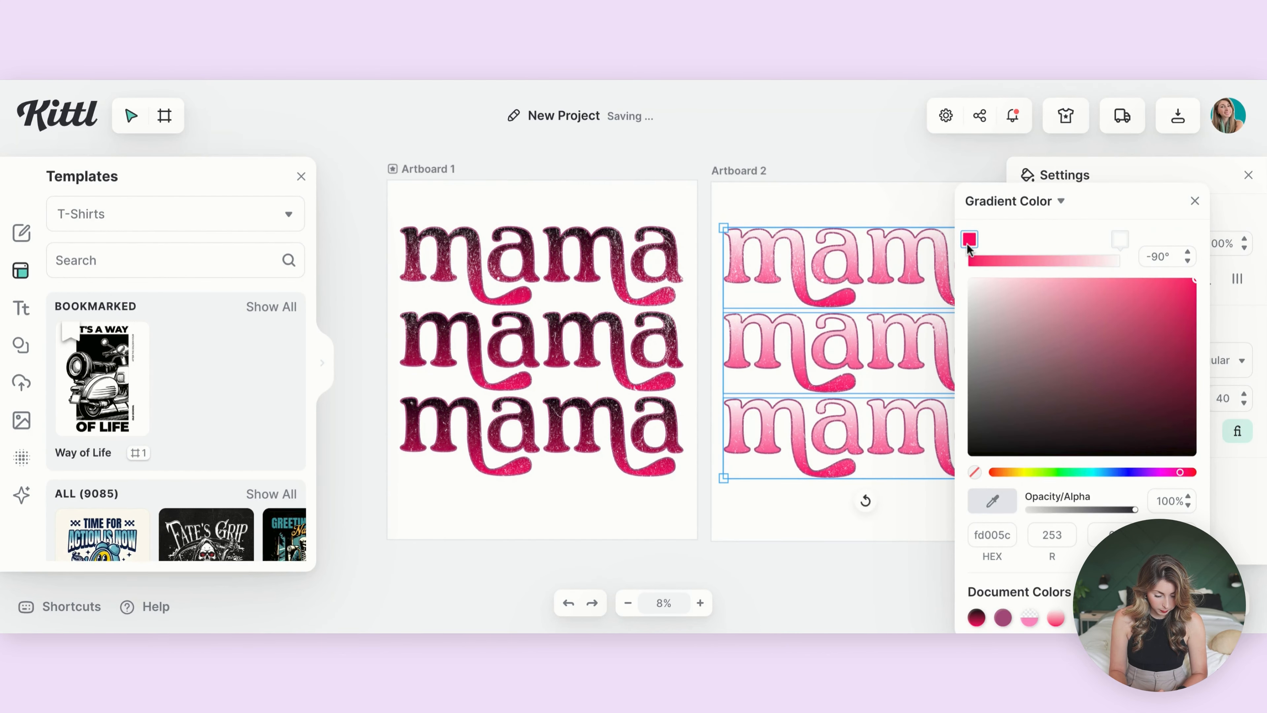
pyautogui.click(868, 129)
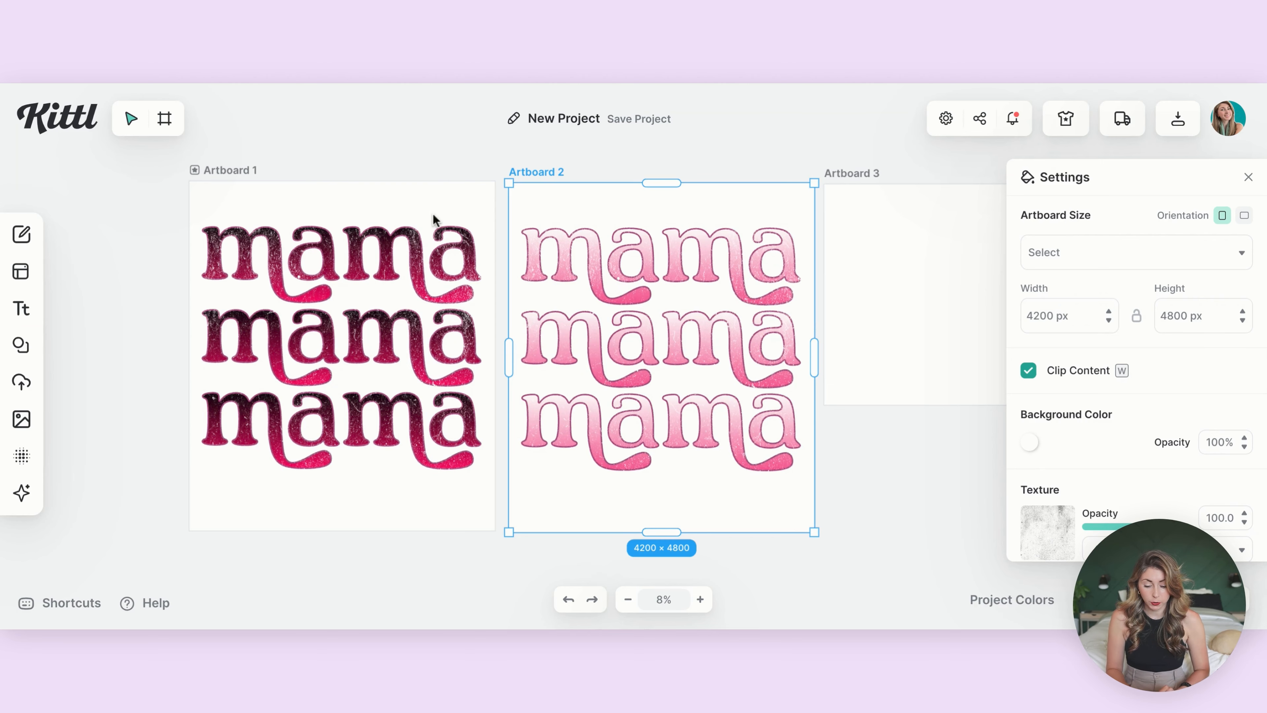
# Preview Artboard 2 on the Paper Flatlays mockup with the wooden crate and dried flowers, and enlarge the design to fill the card.
pyautogui.click(1069, 124)
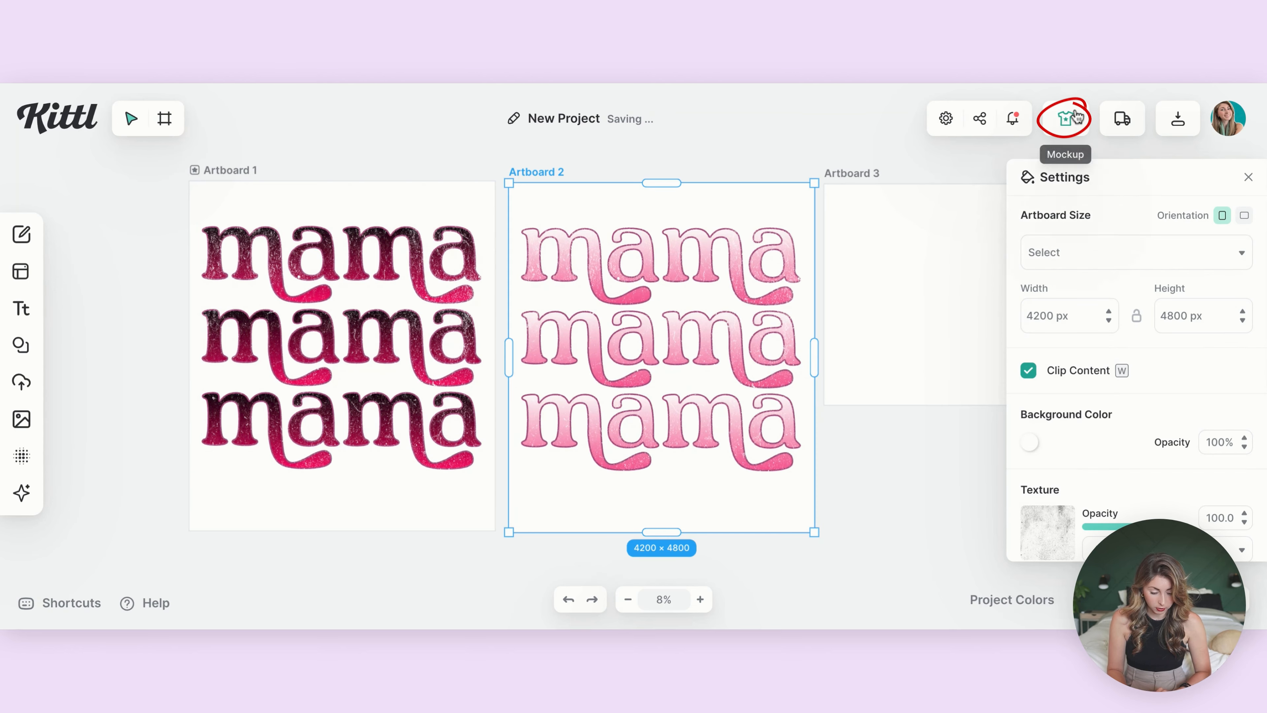
pyautogui.click(1066, 118)
pyautogui.scroll(-2, 148, 327)
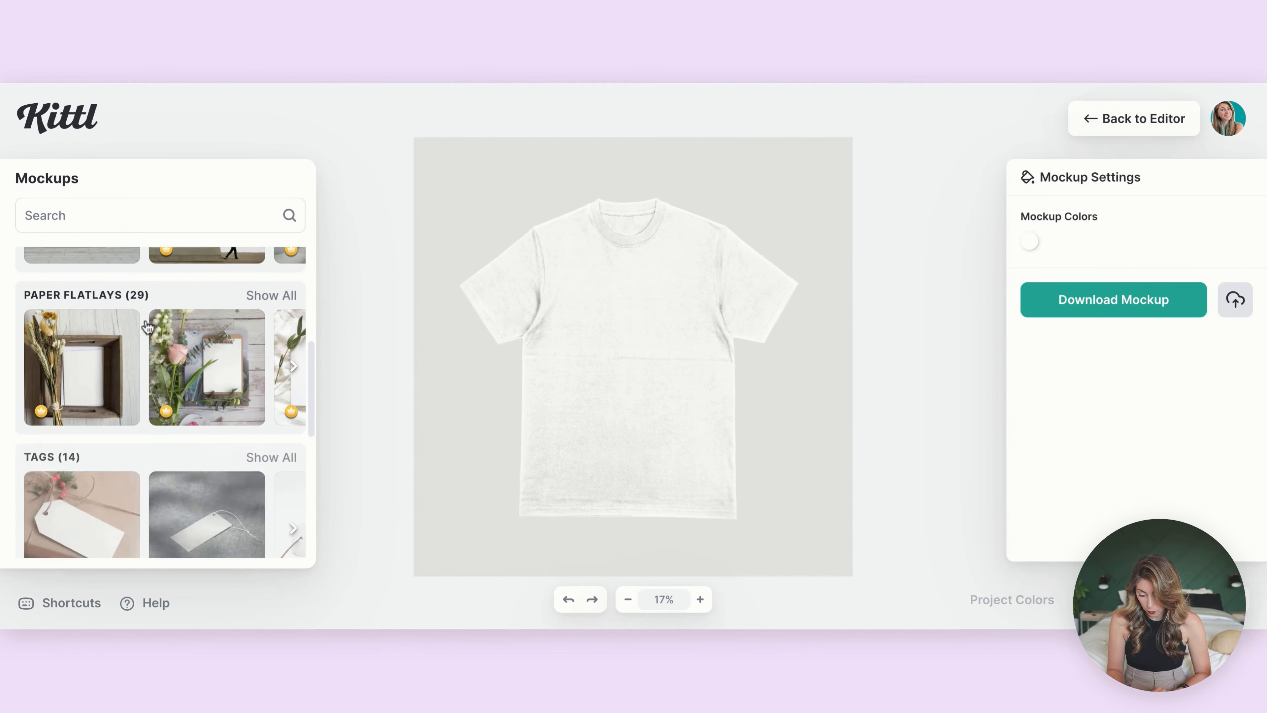
pyautogui.click(103, 363)
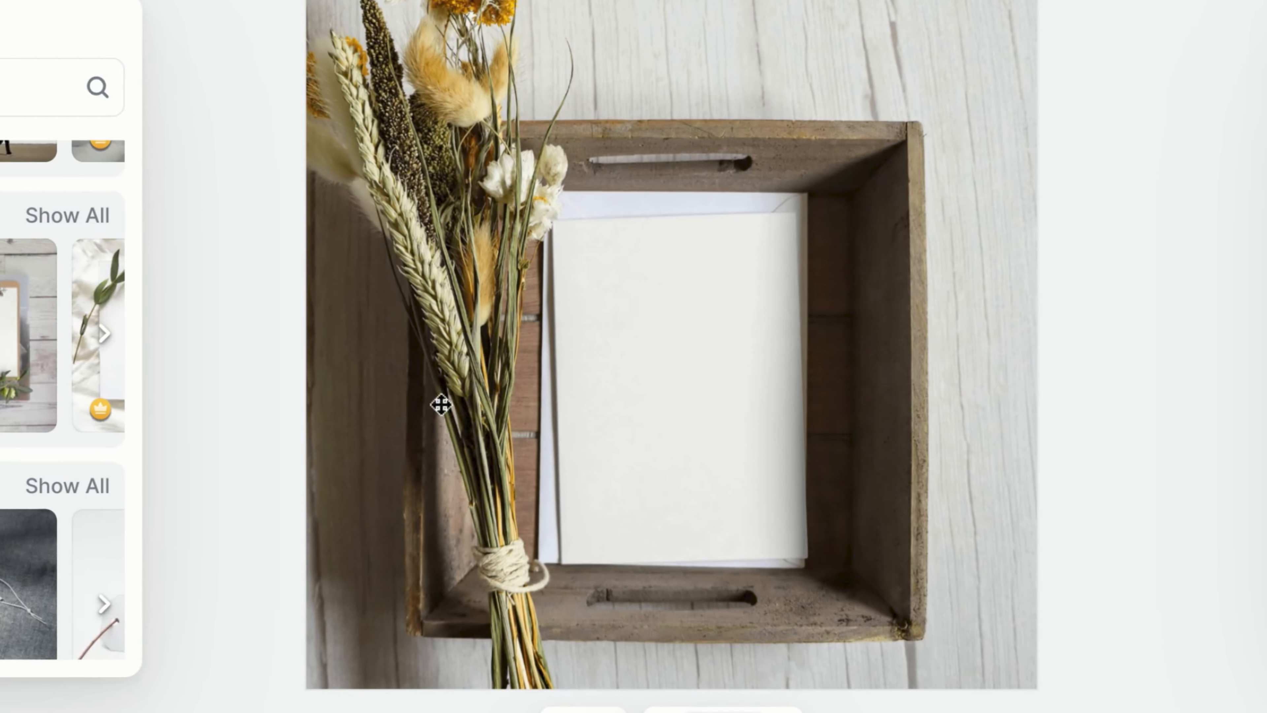
pyautogui.moveTo(690, 359); pyautogui.dragTo(652, 357)
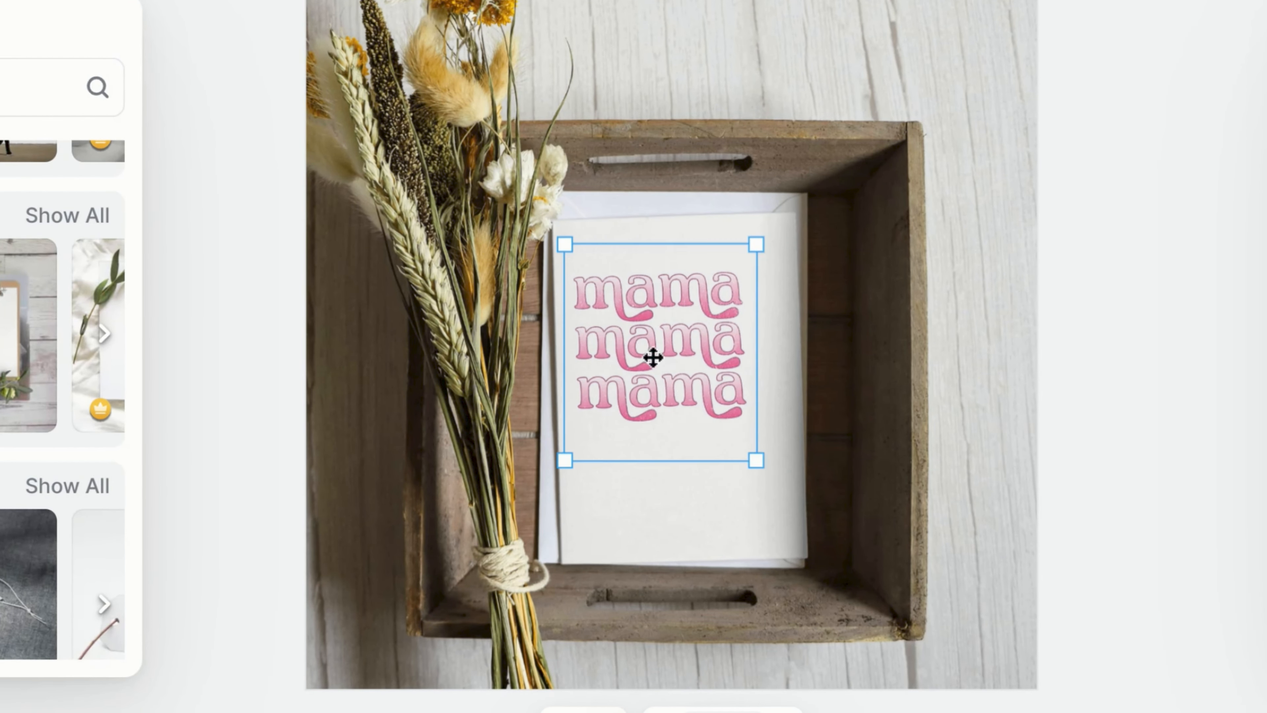
pyautogui.moveTo(758, 461); pyautogui.dragTo(812, 518)
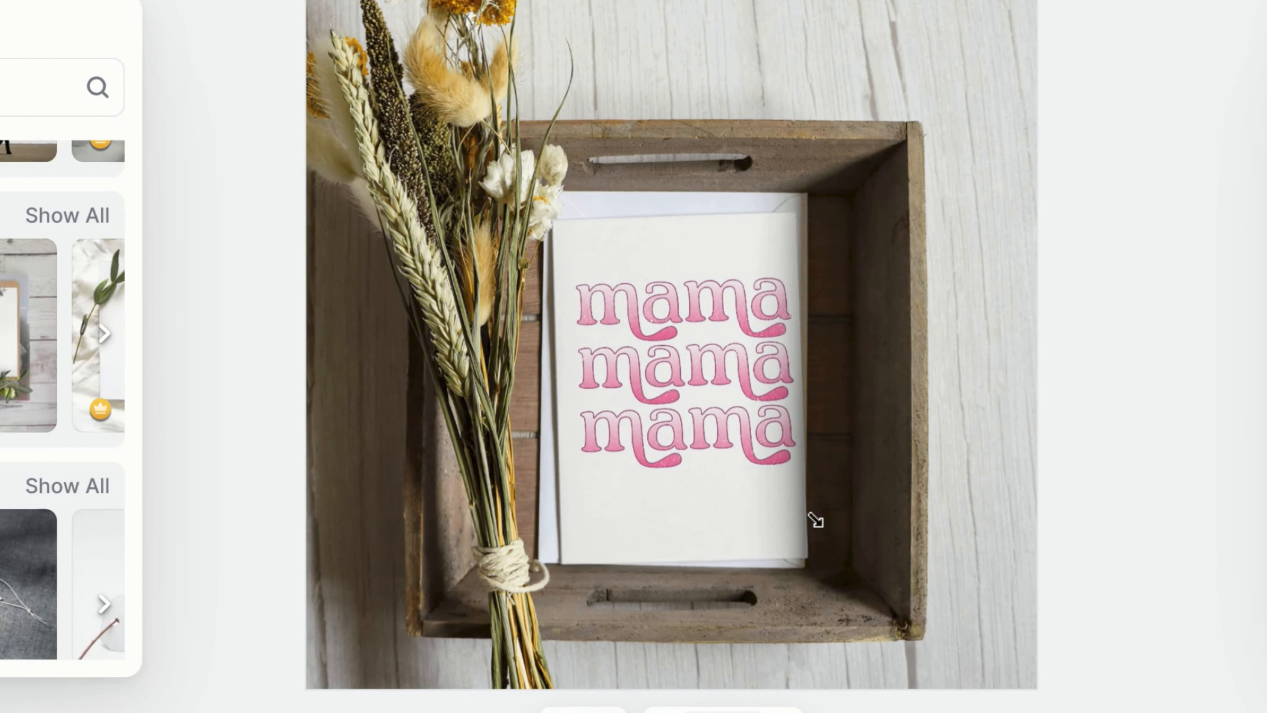
# Switch to the canvas tote mockup from the Bags category, enlarge the mama design and center it on the bag.
pyautogui.scroll(-5, 62, 405)
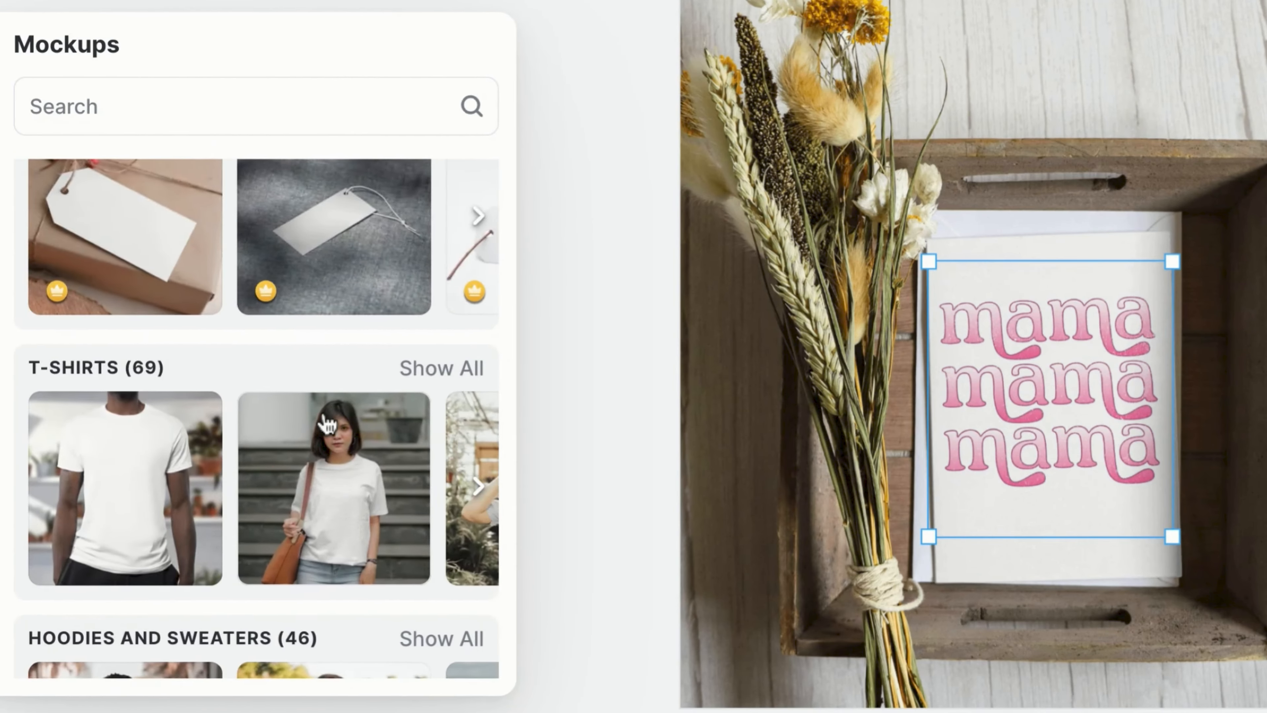
pyautogui.scroll(-10, 327, 425)
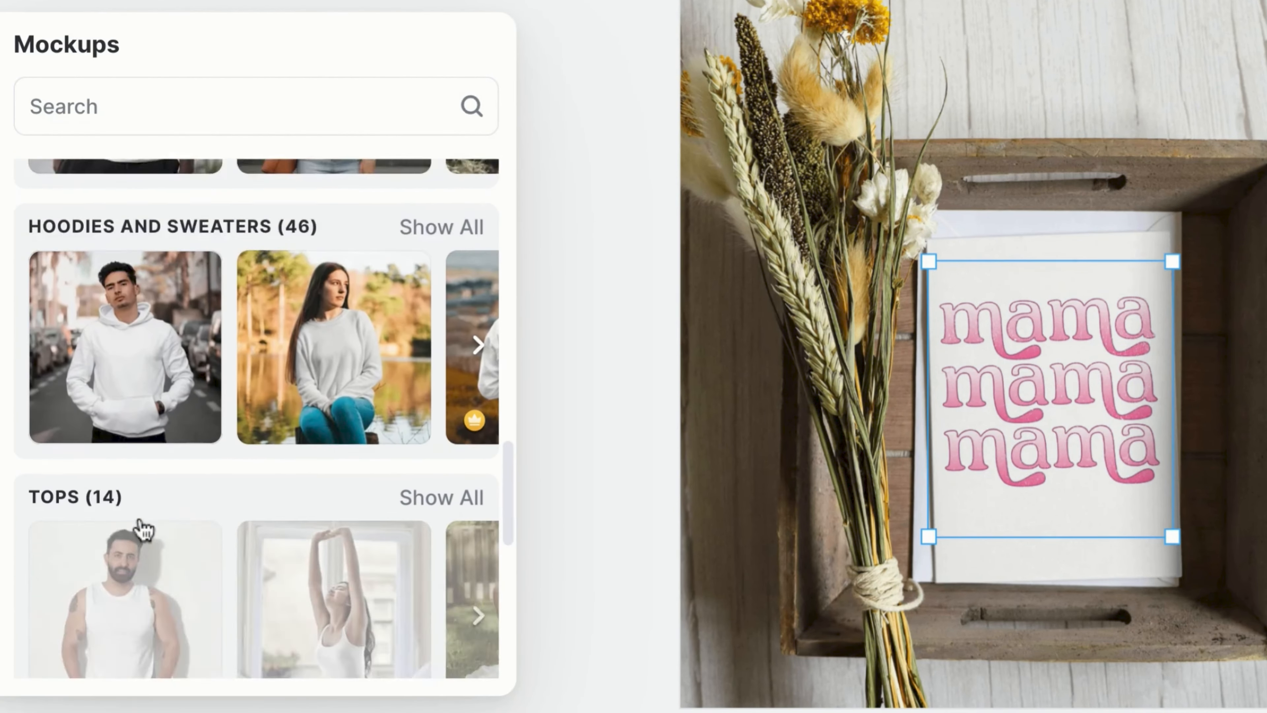
pyautogui.scroll(-8, 244, 280)
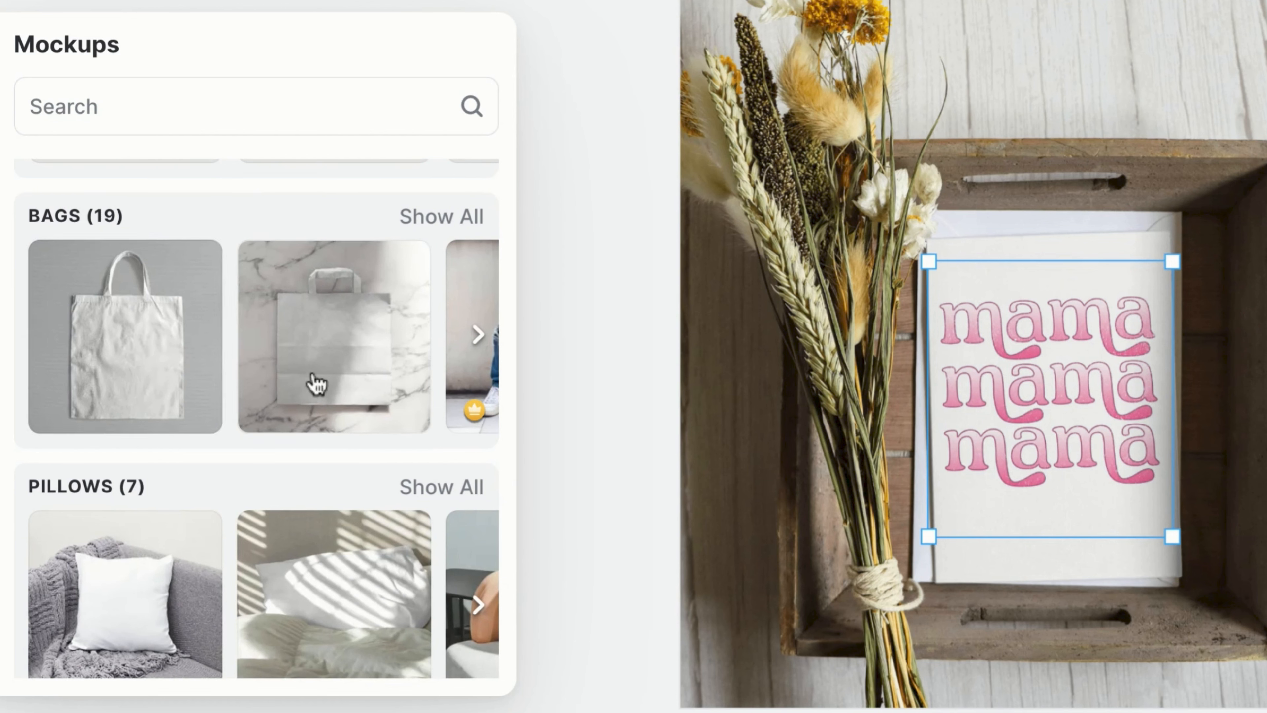
pyautogui.click(157, 348)
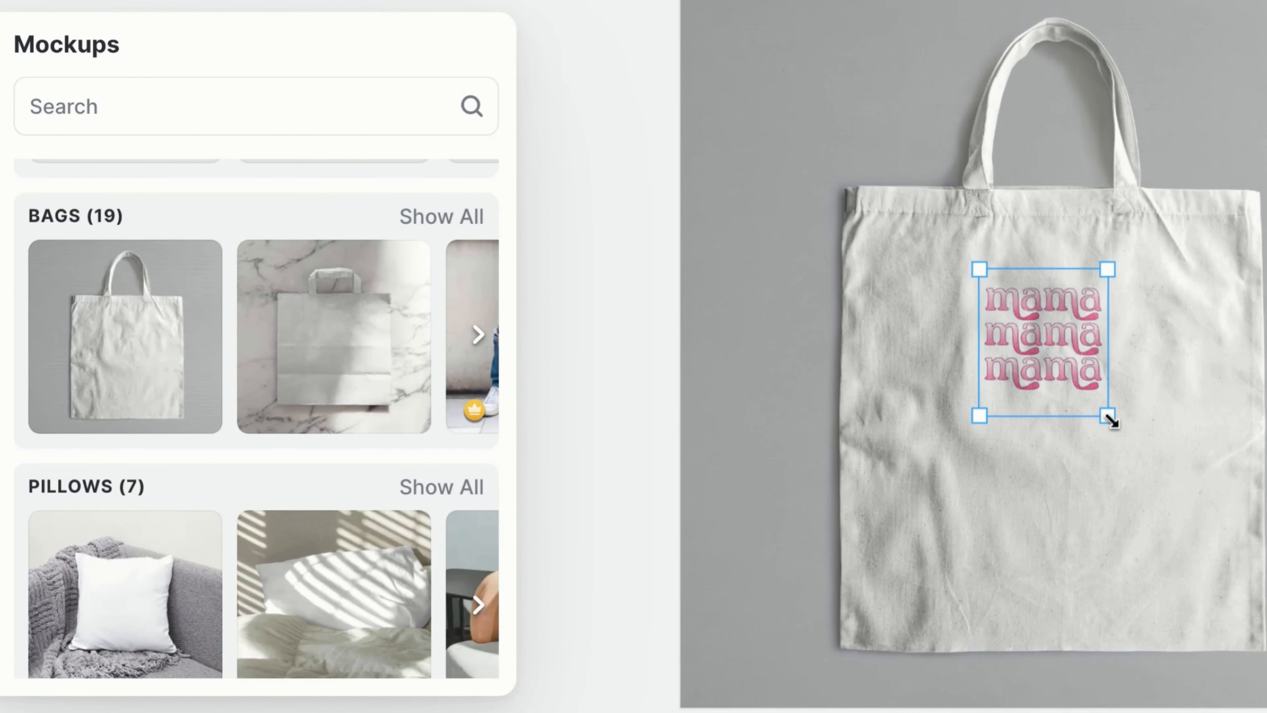
pyautogui.moveTo(1111, 420); pyautogui.dragTo(1230, 481)
pyautogui.moveTo(1154, 402); pyautogui.dragTo(987, 332)
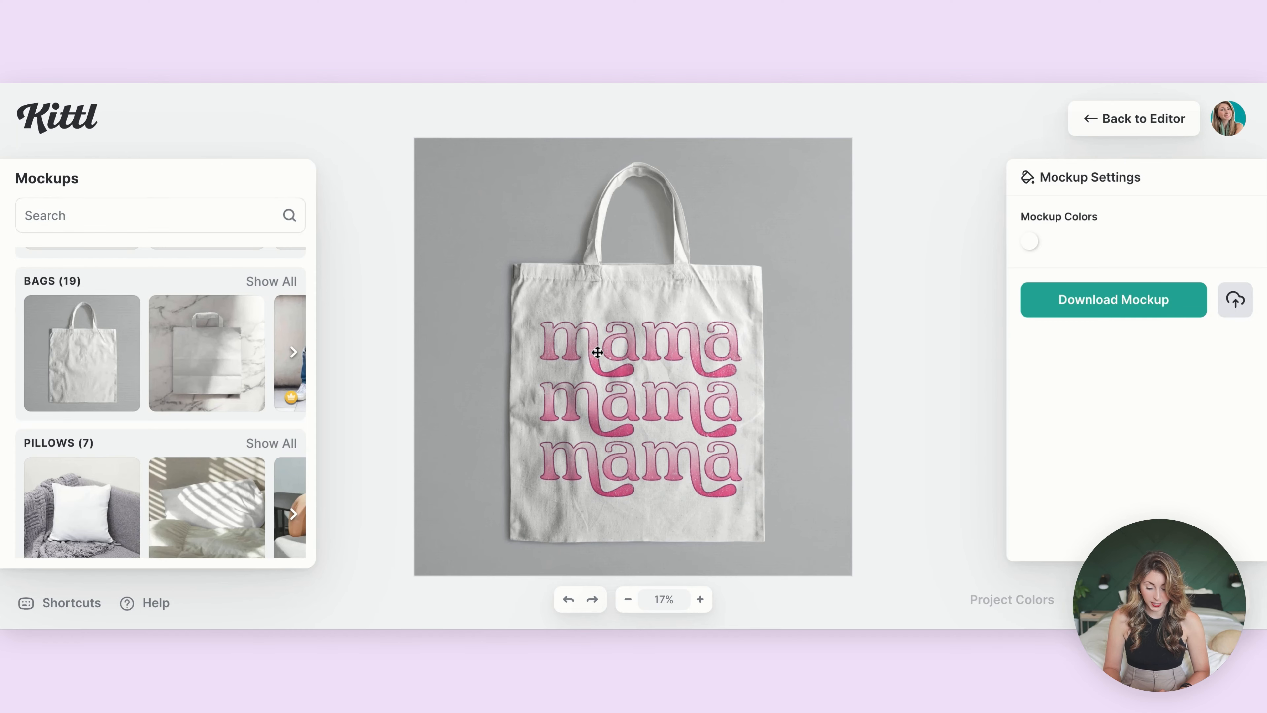
pyautogui.click(597, 353)
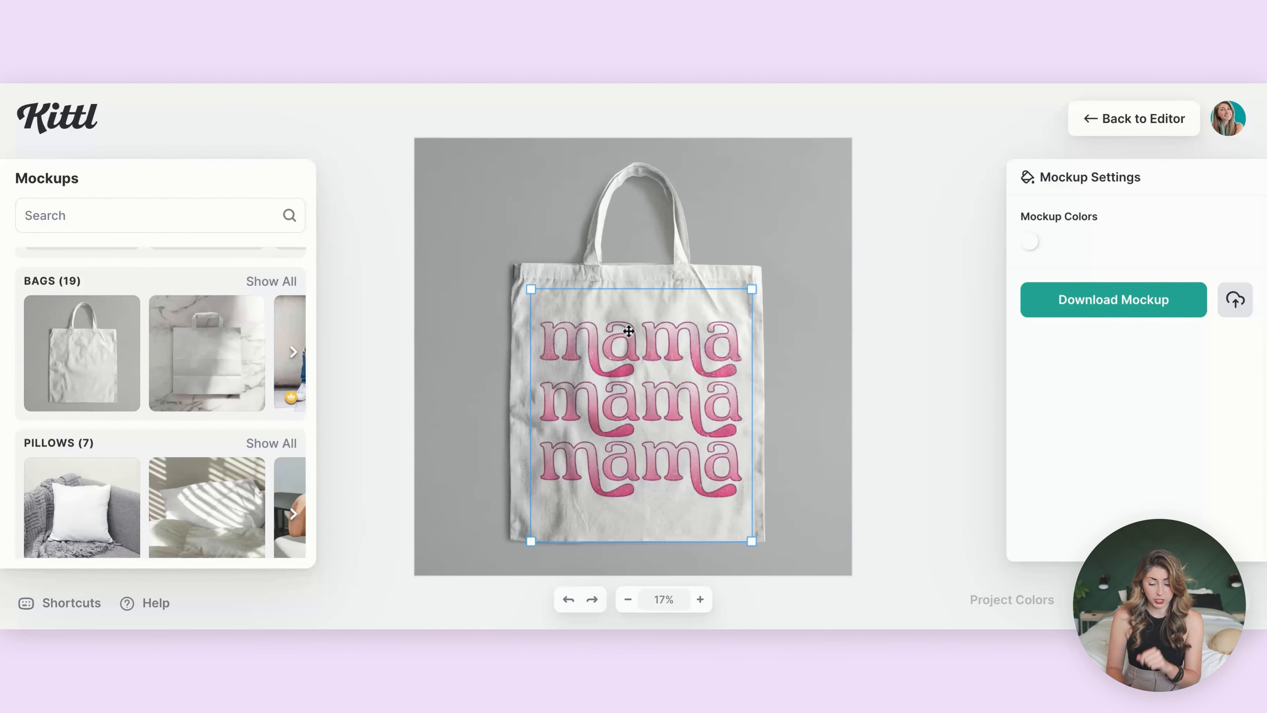
# Try dark brown 372727 as the tote bag's mockup color and settle on a pale pinkish off-white.
pyautogui.click(1030, 242)
pyautogui.moveTo(986, 330); pyautogui.dragTo(982, 446)
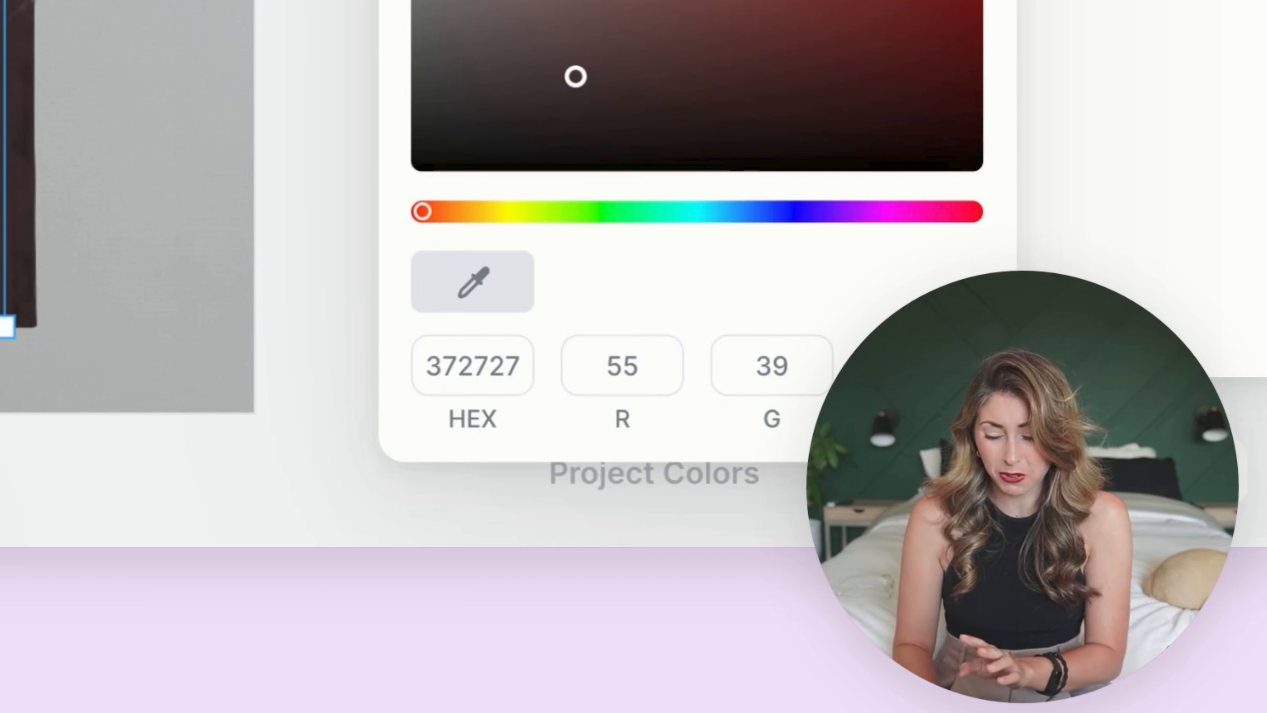
pyautogui.moveTo(576, 76)
pyautogui.mouseDown()
pyautogui.moveTo(610, 0)
pyautogui.moveTo(986, 362)
pyautogui.moveTo(883, 345)
pyautogui.moveTo(937, 331)
pyautogui.moveTo(915, 298)
pyautogui.moveTo(923, 313)
pyautogui.mouseUp()
# Switch to the Tops mockup of the man in a white tank top and fit the mama design across his chest.
pyautogui.scroll(-5, 210, 400)
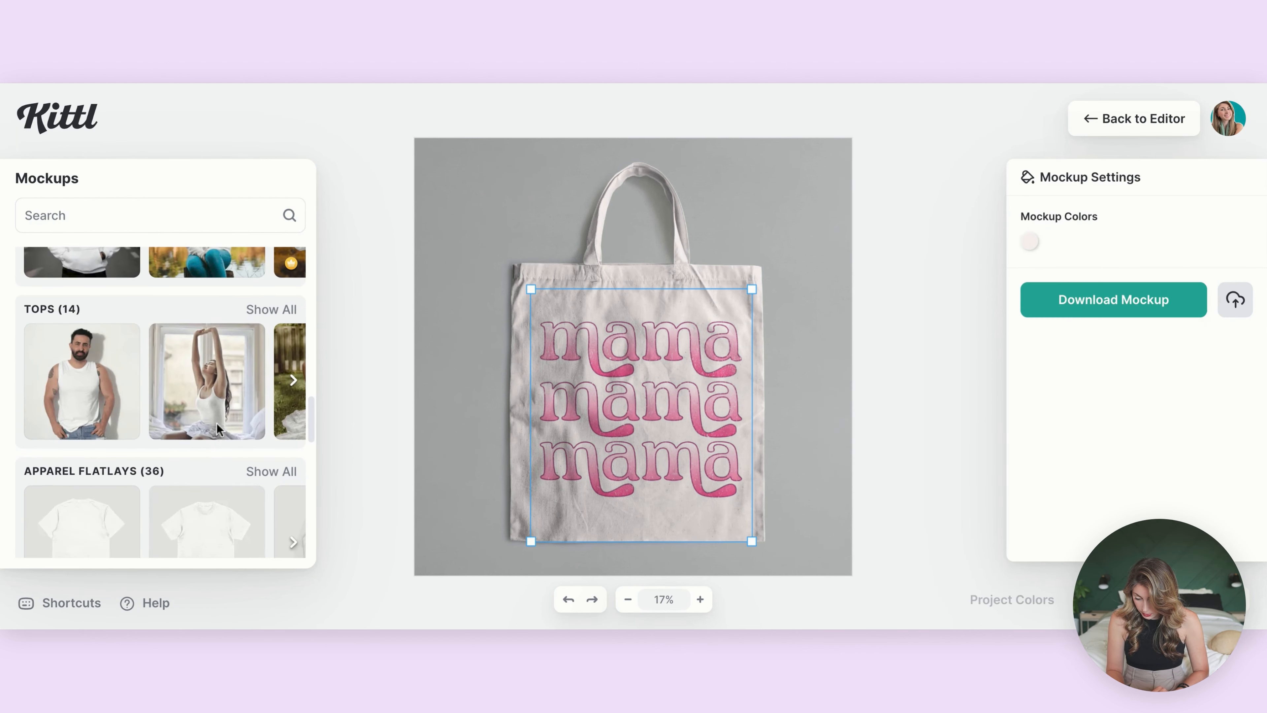
pyautogui.click(102, 375)
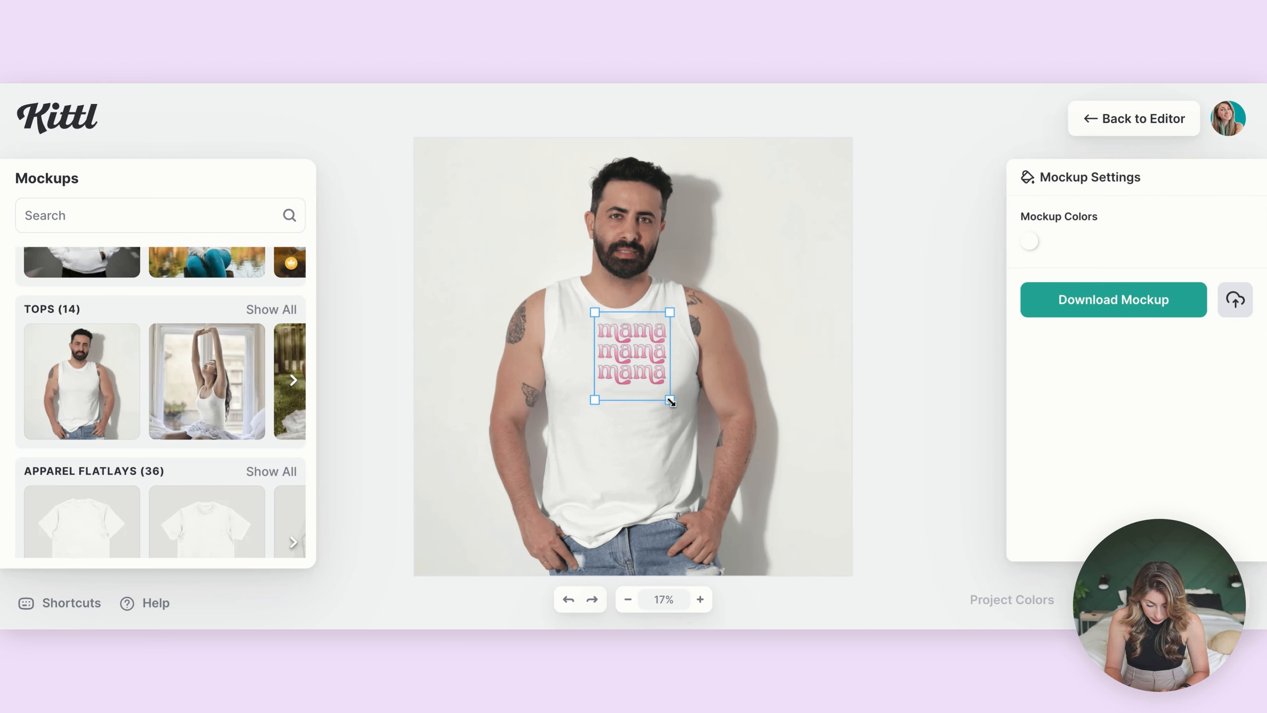
pyautogui.moveTo(672, 402); pyautogui.dragTo(644, 399)
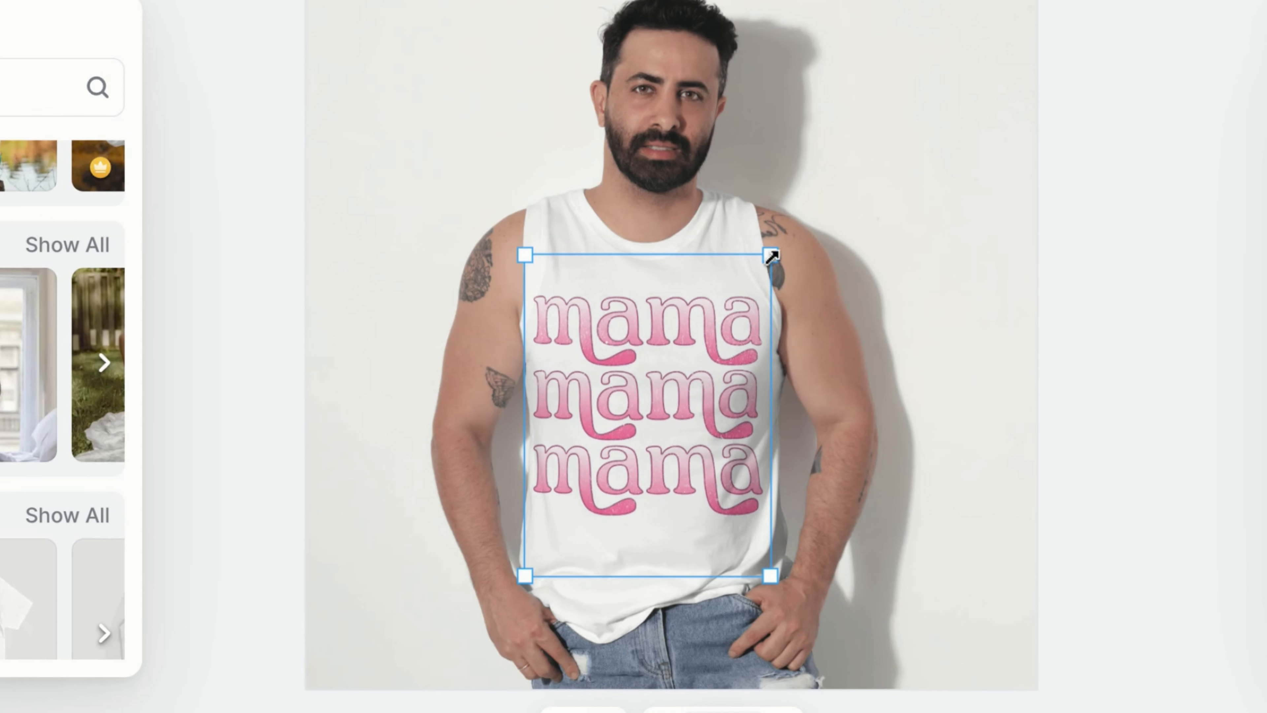
pyautogui.moveTo(772, 256); pyautogui.dragTo(738, 284)
pyautogui.moveTo(647, 377); pyautogui.dragTo(668, 340)
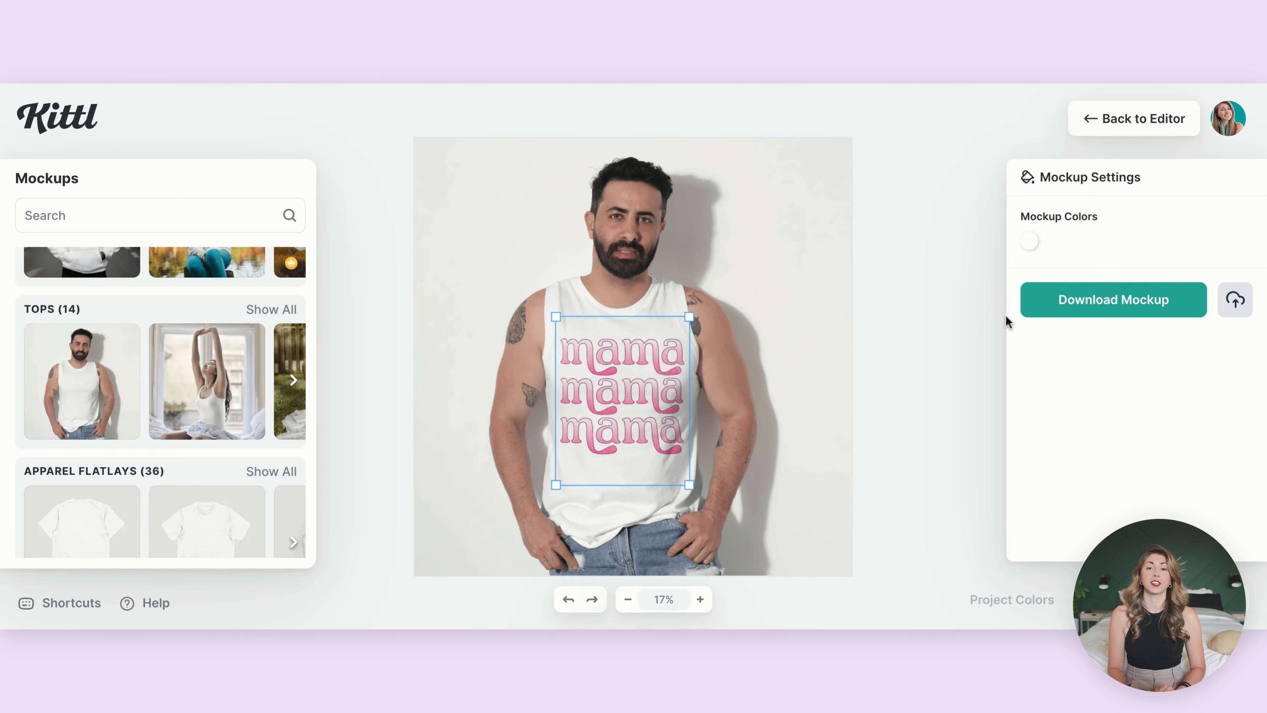
# Adjust the tank top's mockup color with the color picker.
pyautogui.click(1030, 241)
pyautogui.moveTo(991, 319)
pyautogui.mouseDown()
pyautogui.moveTo(930, 311)
pyautogui.moveTo(950, 309)
pyautogui.mouseUp()
pyautogui.click(914, 171)
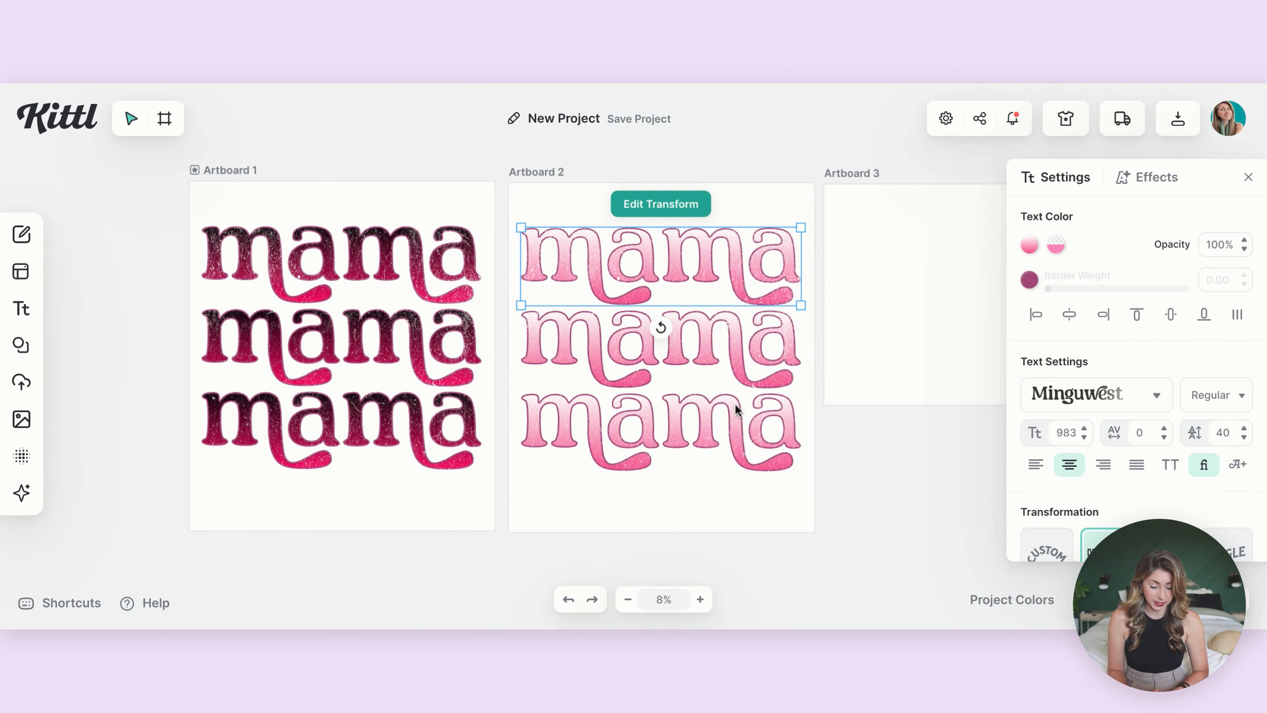
# Change the first mama line's fill on Artboard 2 to a solid color with 0% alpha, leaving only its outline.
pyautogui.click(1120, 179)
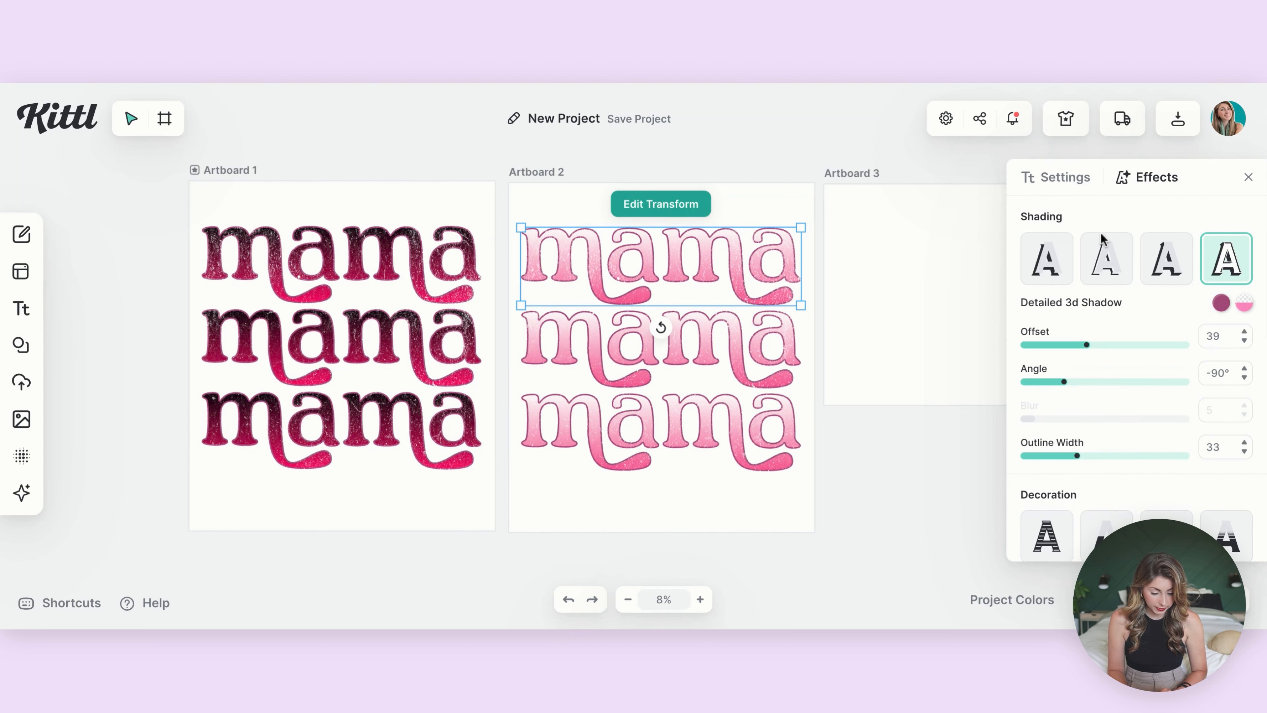
pyautogui.click(1076, 185)
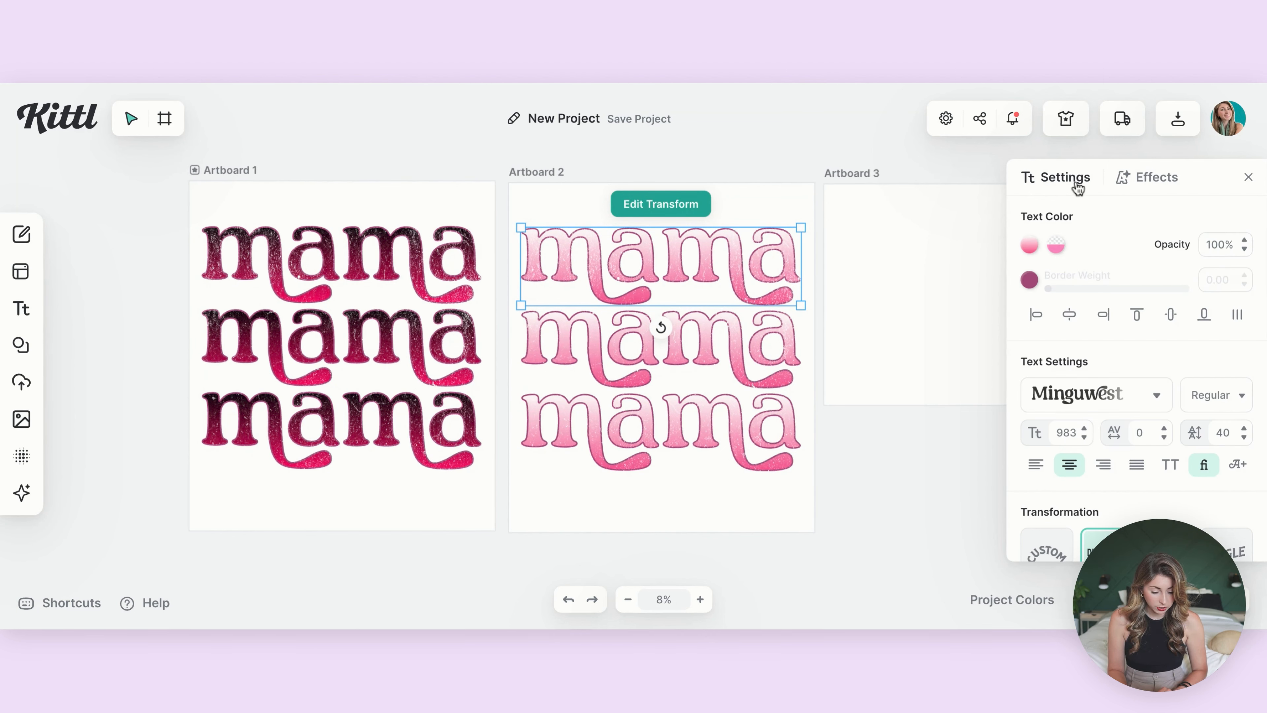
pyautogui.click(1030, 245)
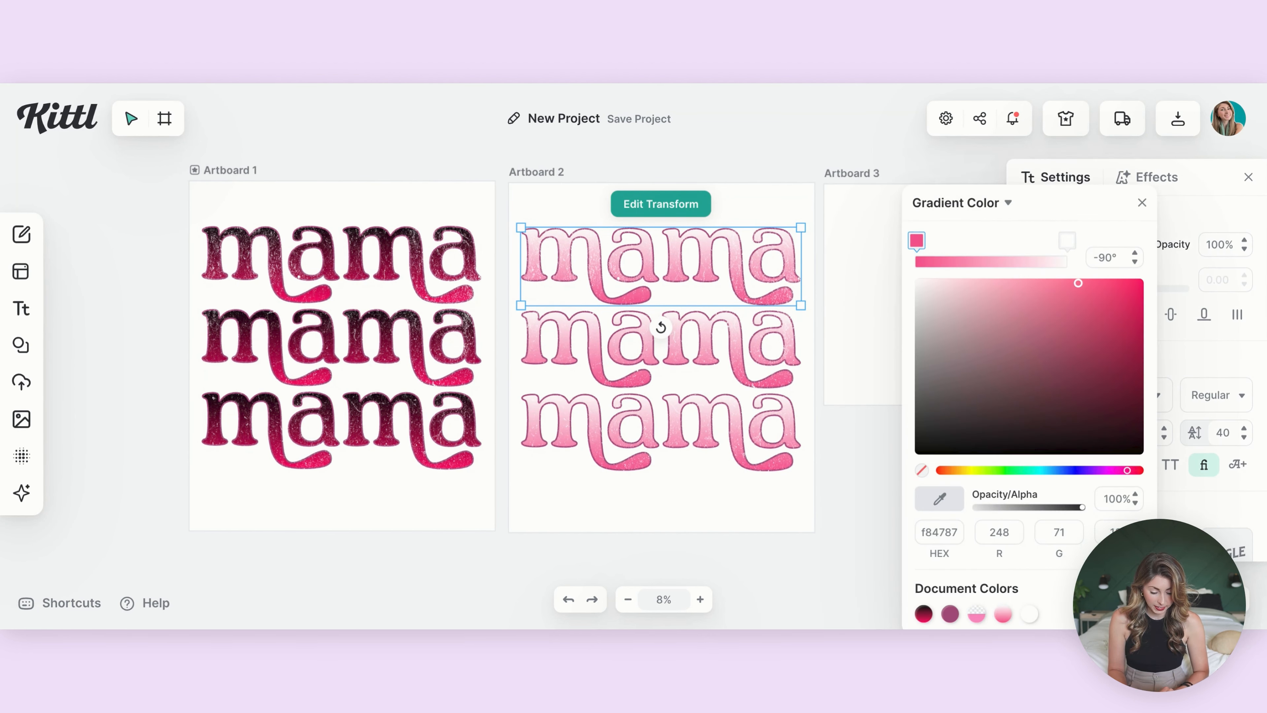
pyautogui.click(979, 202)
pyautogui.click(961, 237)
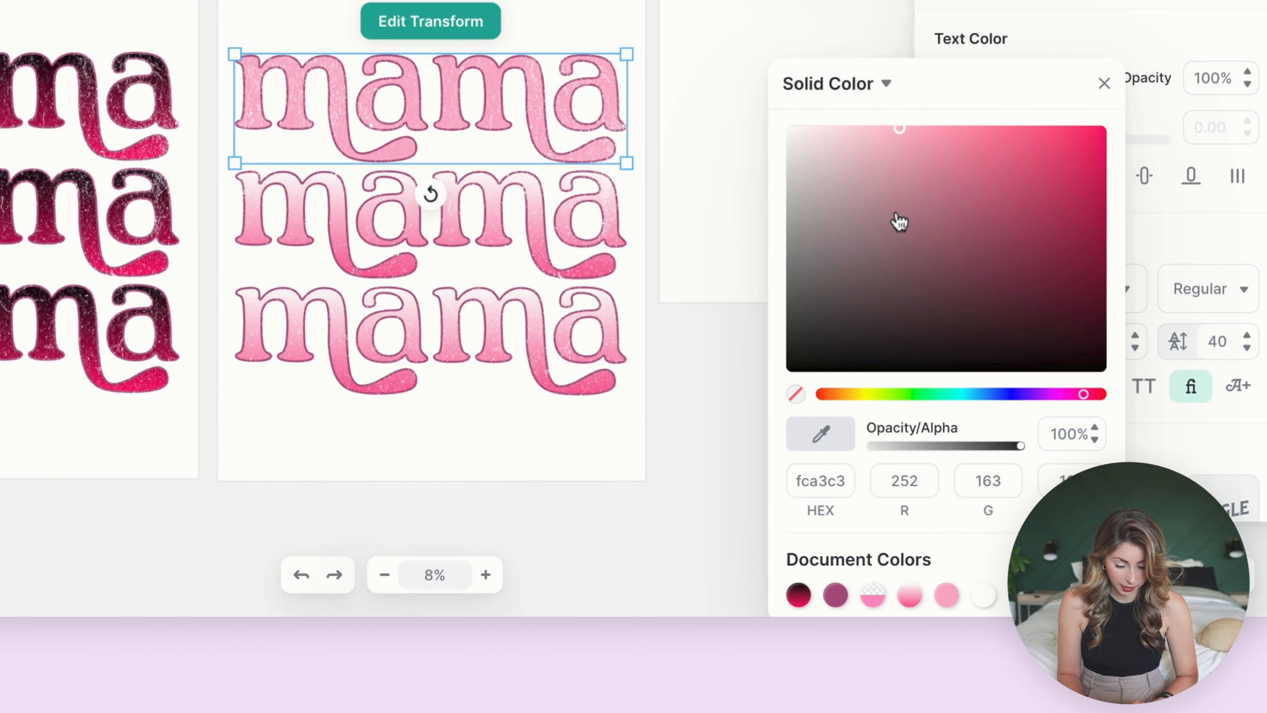
pyautogui.moveTo(1021, 447); pyautogui.dragTo(855, 448)
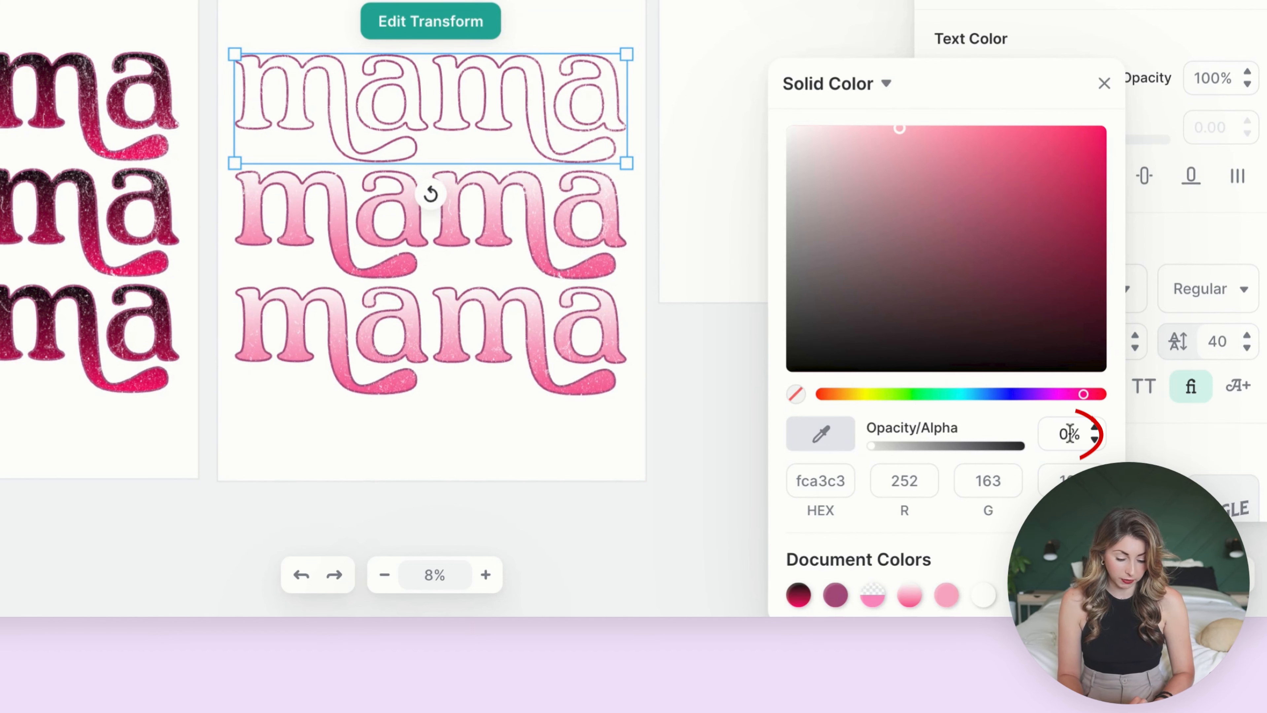
pyautogui.click(1214, 24)
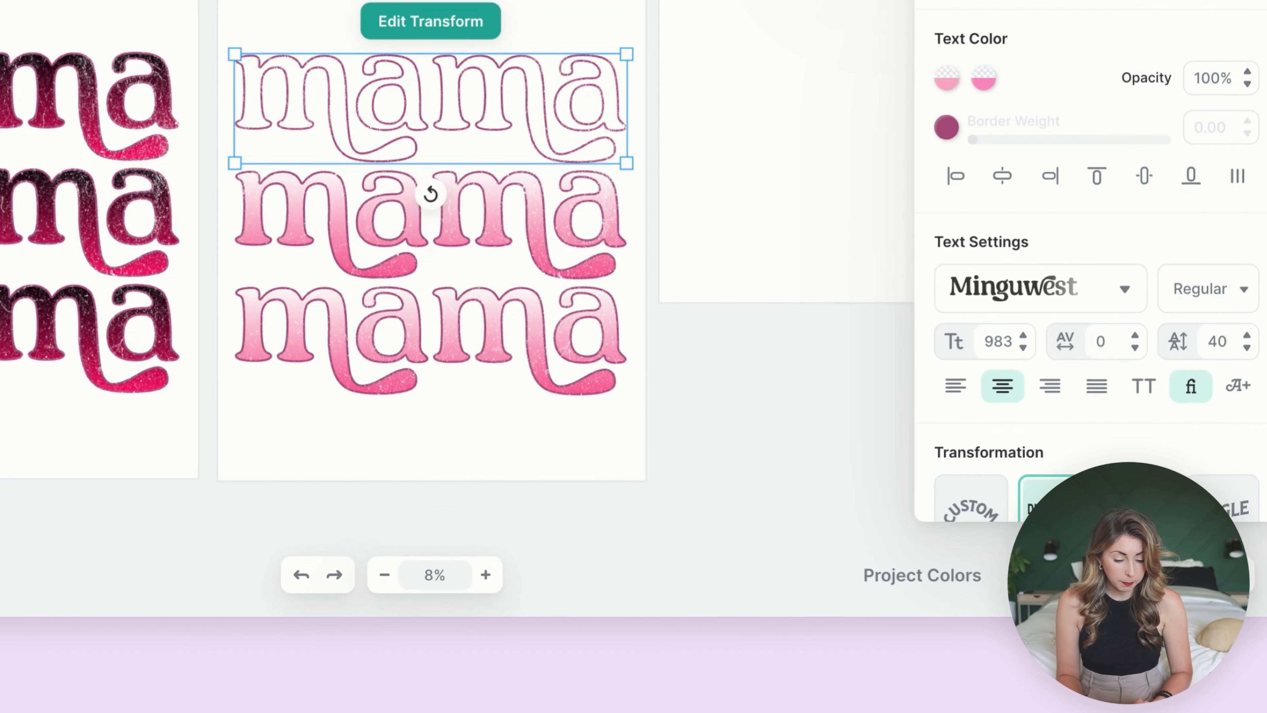
pyautogui.scroll(-10, 1066, 263)
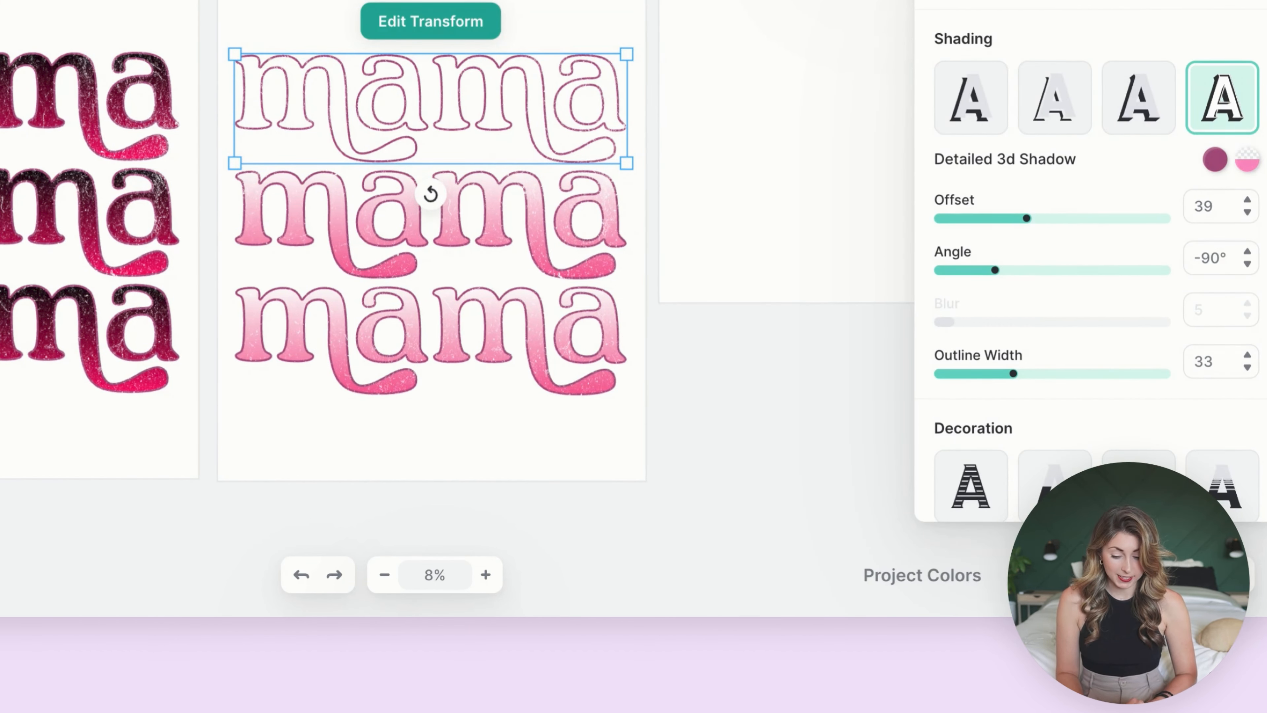
pyautogui.press('Escape')
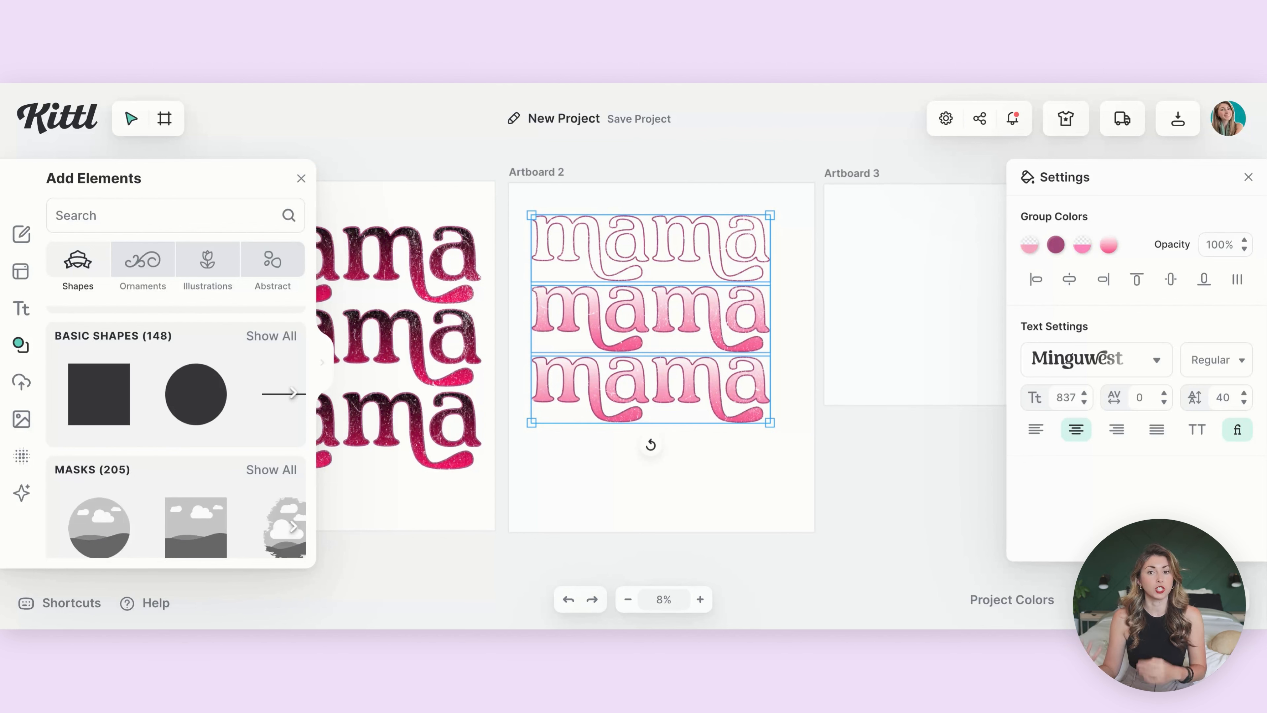
# Add a star from the basic shapes to Artboard 2, shrink it and place it below the last mama line.
pyautogui.click(271, 336)
pyautogui.click(114, 395)
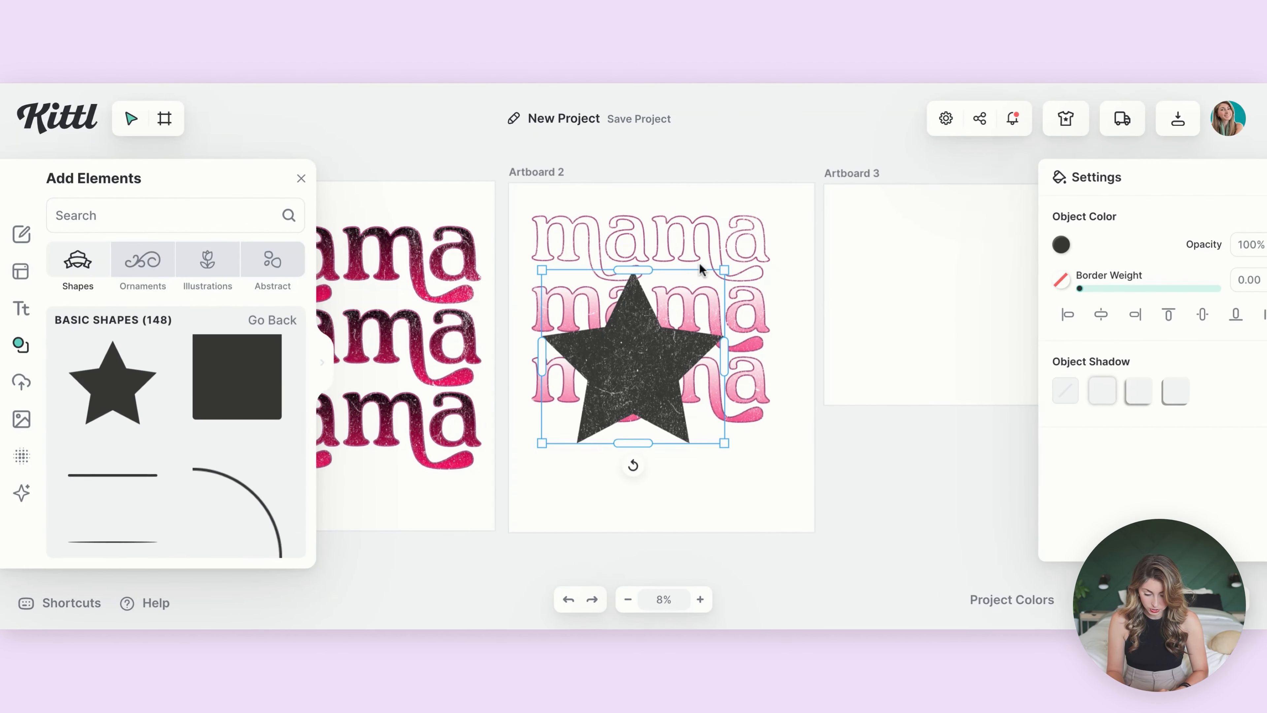
pyautogui.moveTo(730, 267); pyautogui.dragTo(645, 344)
pyautogui.moveTo(566, 422); pyautogui.dragTo(648, 486)
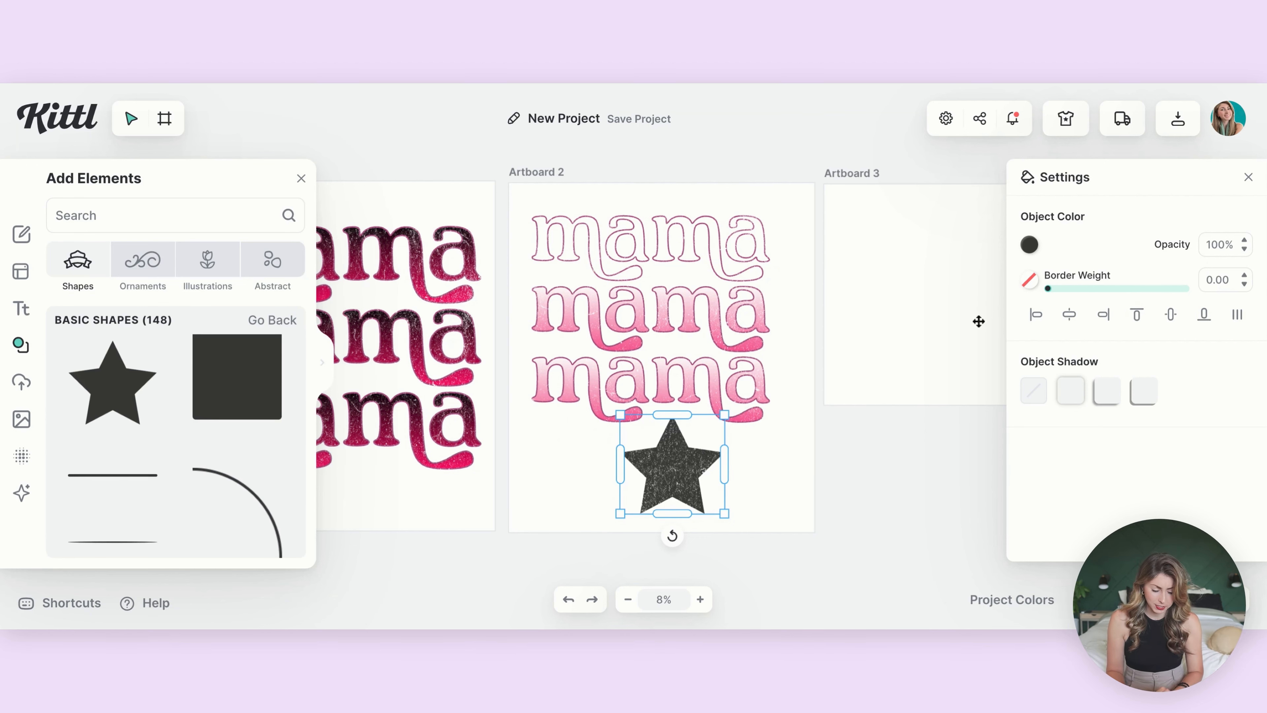
# Give the star a purple-pink border with weight 38.10 and make its fill fully transparent.
pyautogui.moveTo(1045, 290); pyautogui.dragTo(1102, 294)
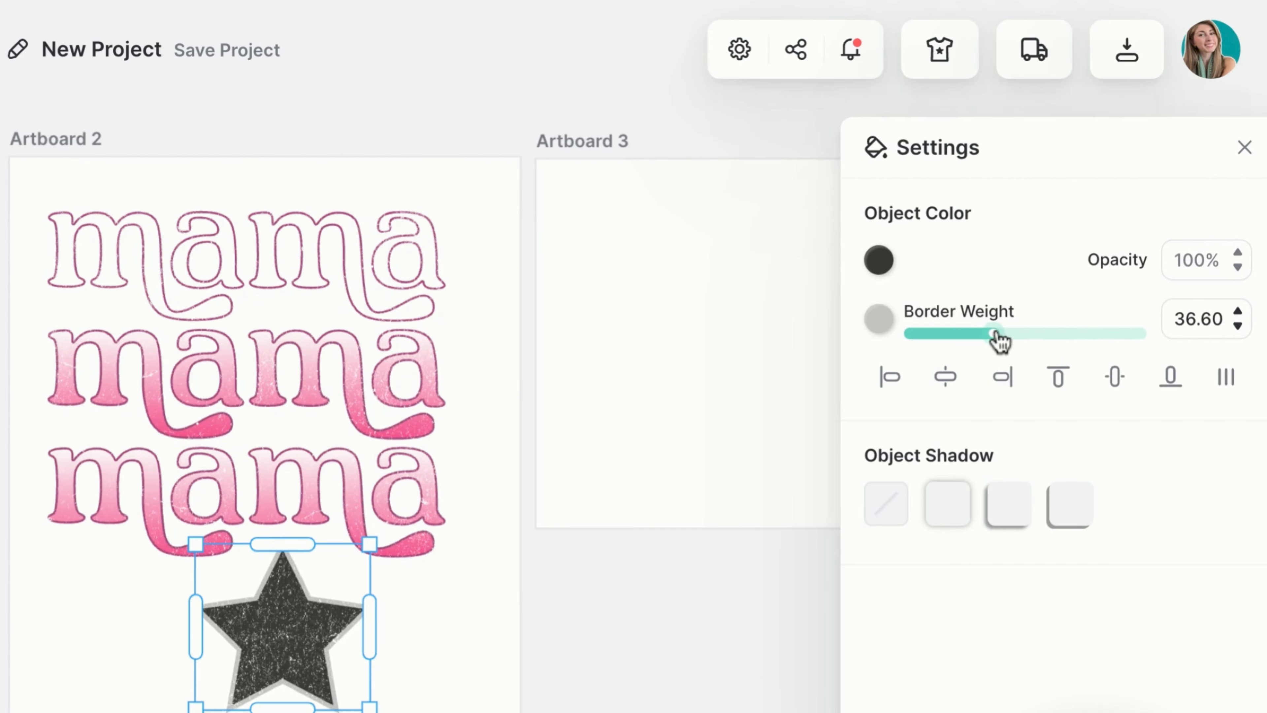
pyautogui.moveTo(999, 341); pyautogui.dragTo(1003, 339)
pyautogui.click(880, 319)
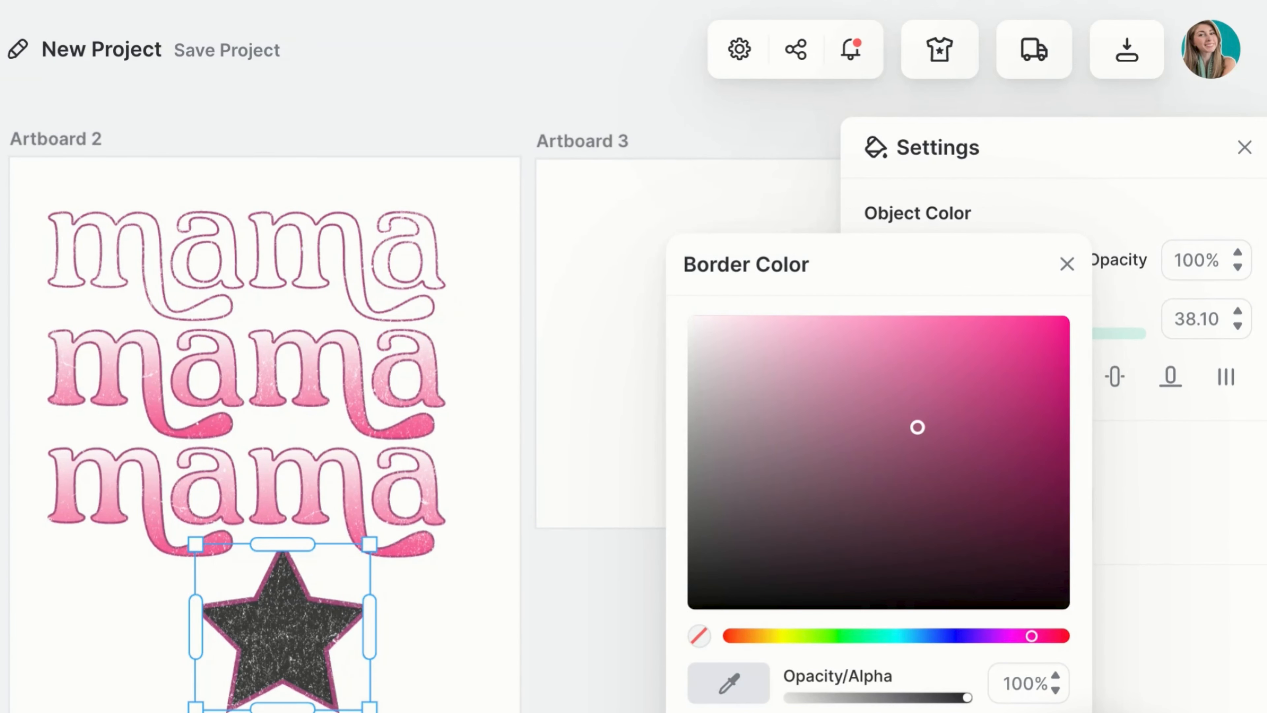
pyautogui.click(1037, 150)
pyautogui.click(878, 263)
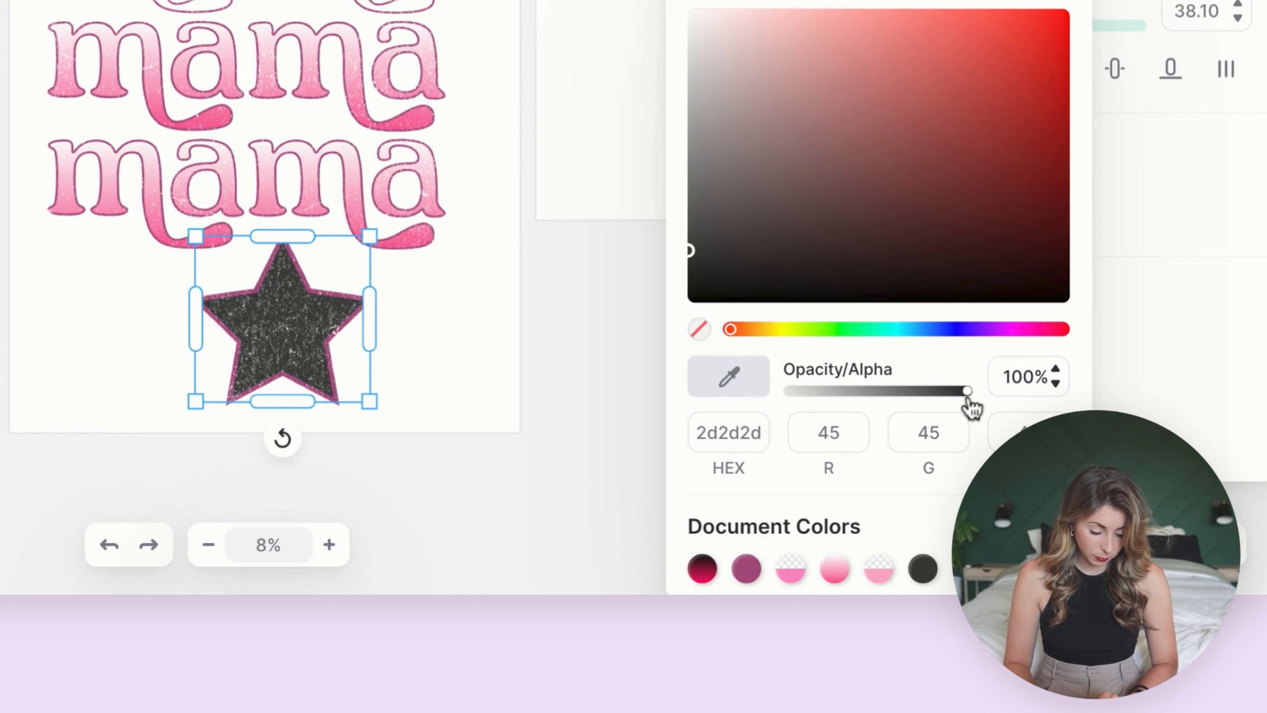
pyautogui.moveTo(967, 698); pyautogui.dragTo(732, 691)
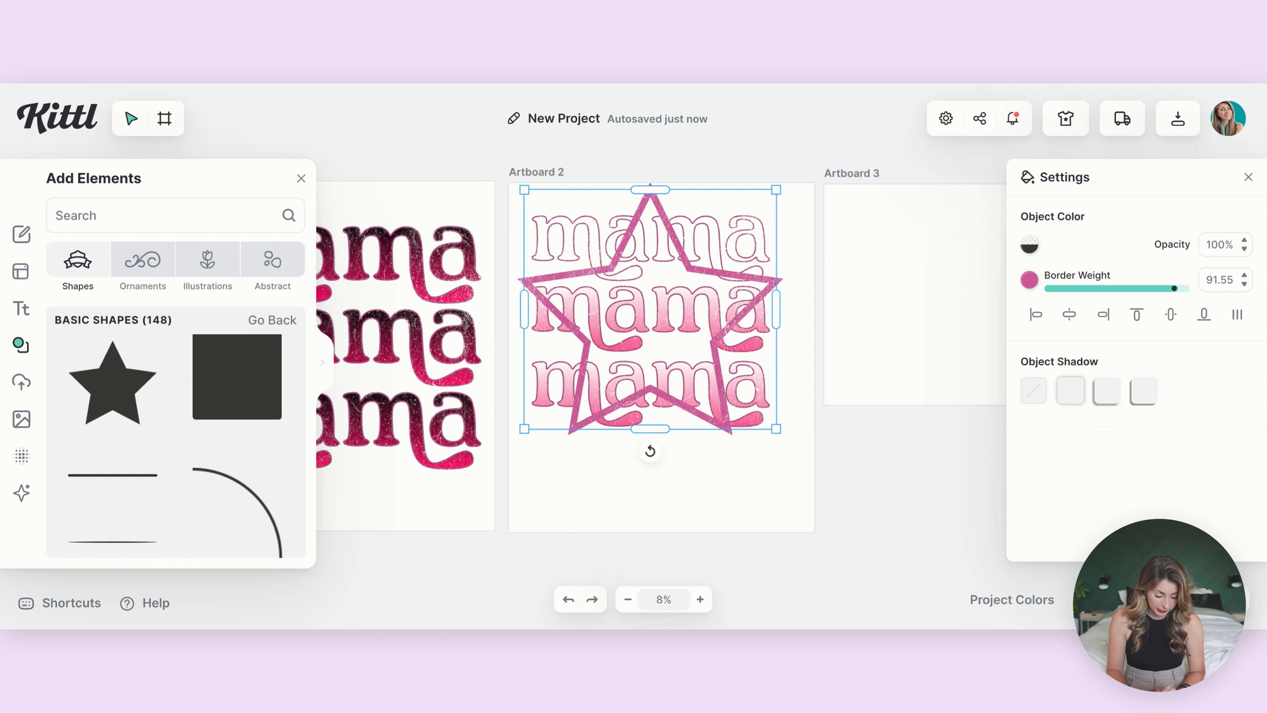
# Reorder the star's layer beneath all the mama text layers, directly above the background.
pyautogui.click(1216, 600)
pyautogui.scroll(-2, 1148, 529)
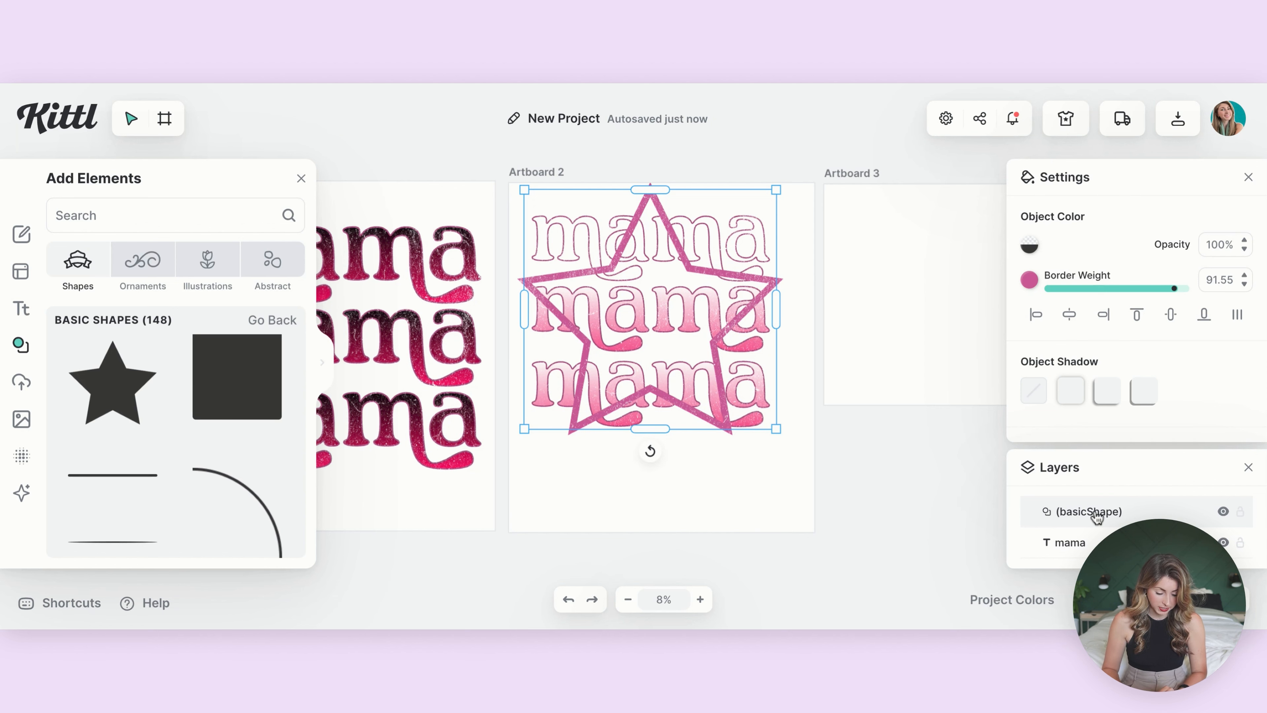
pyautogui.moveTo(1091, 511); pyautogui.dragTo(1091, 516)
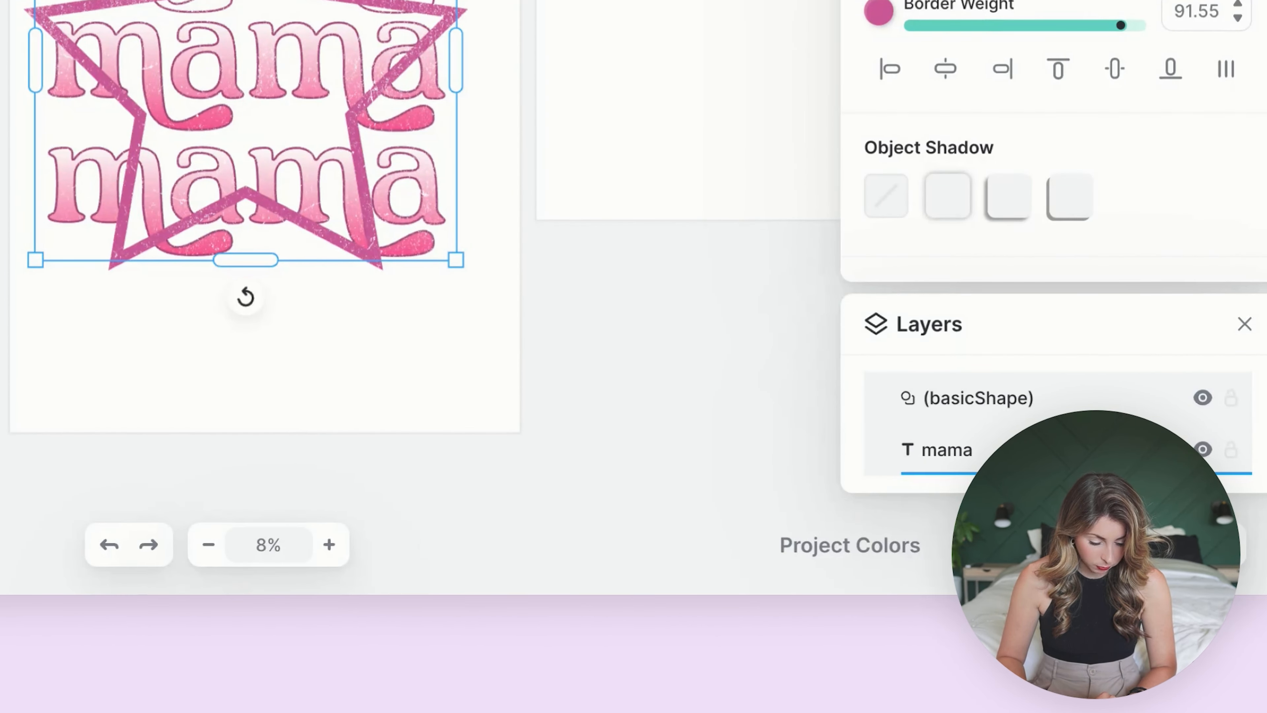
pyautogui.moveTo(1090, 464); pyautogui.dragTo(1091, 374)
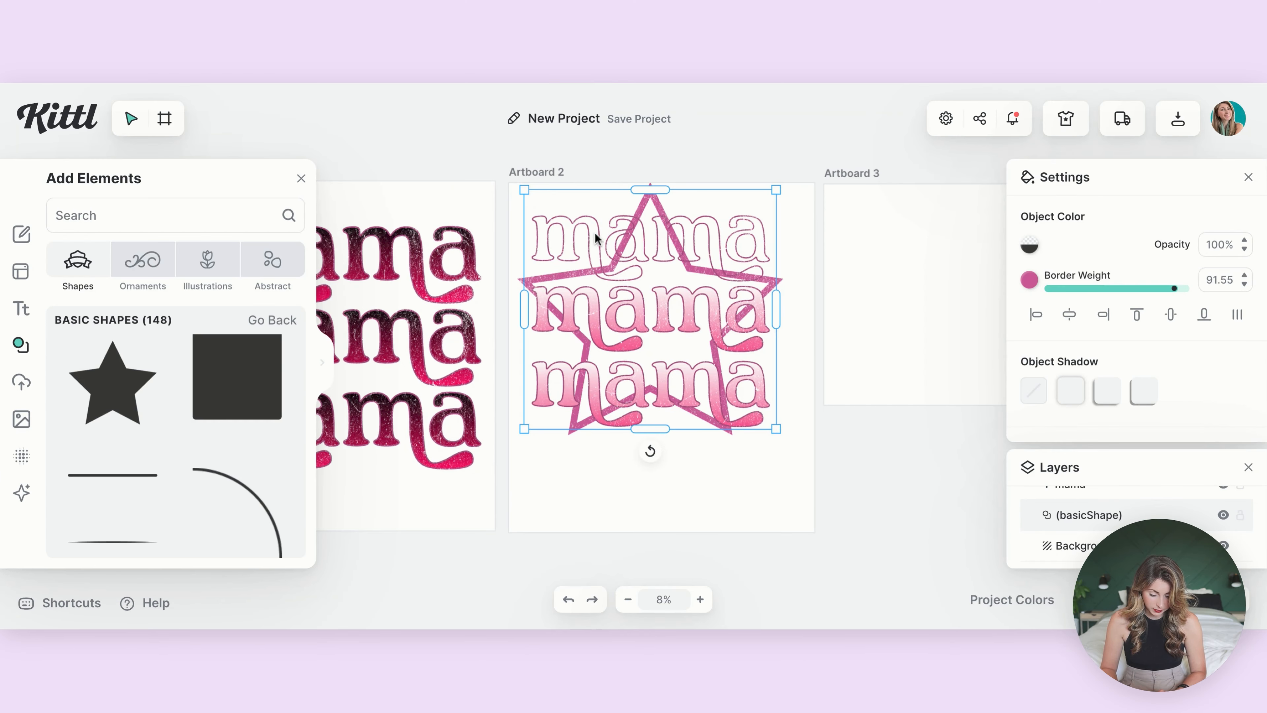
# Delete the outlined top mama line on Artboard 2.
pyautogui.click(593, 237)
pyautogui.press('Delete')
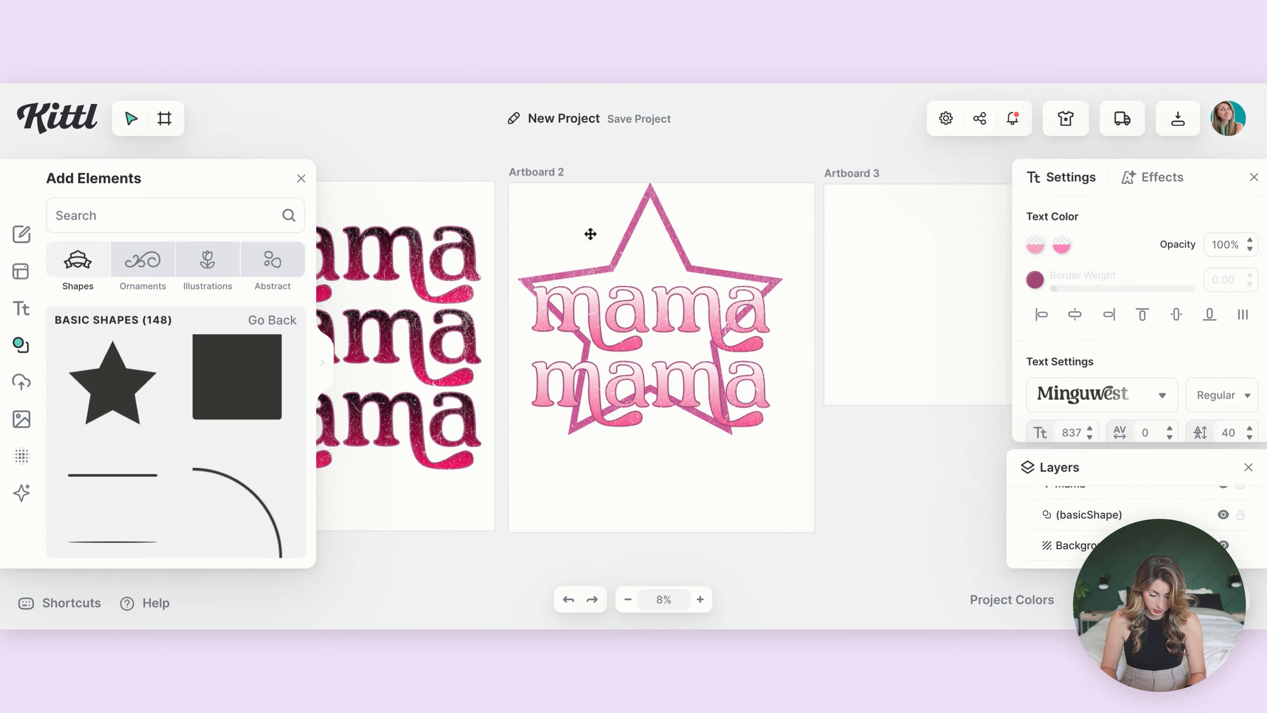
# Paste a copy of the mama text onto Artboard 2 and place it above the two remaining lines.
pyautogui.hotkey('ctrl', 'v')
pyautogui.moveTo(646, 346); pyautogui.dragTo(661, 229)
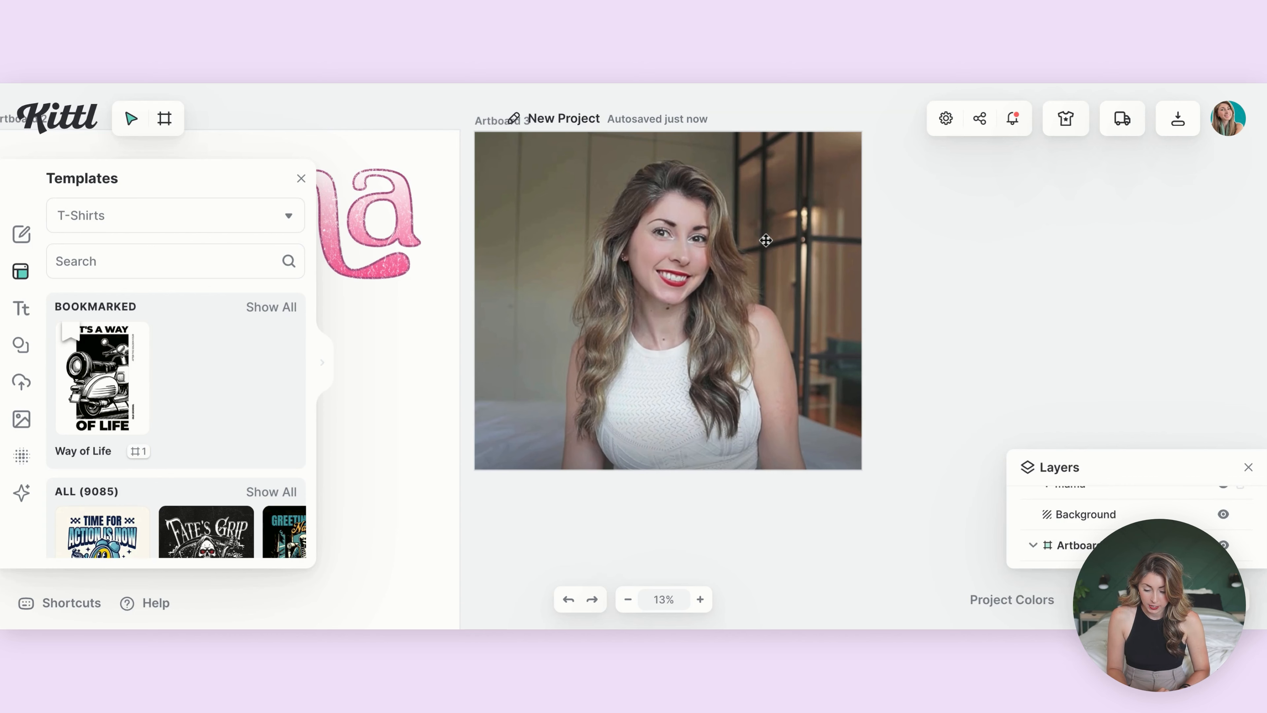
# Remove the background from a duplicate of the portrait photo on Artboard 3 and align the cutout over the original.
pyautogui.click(767, 237)
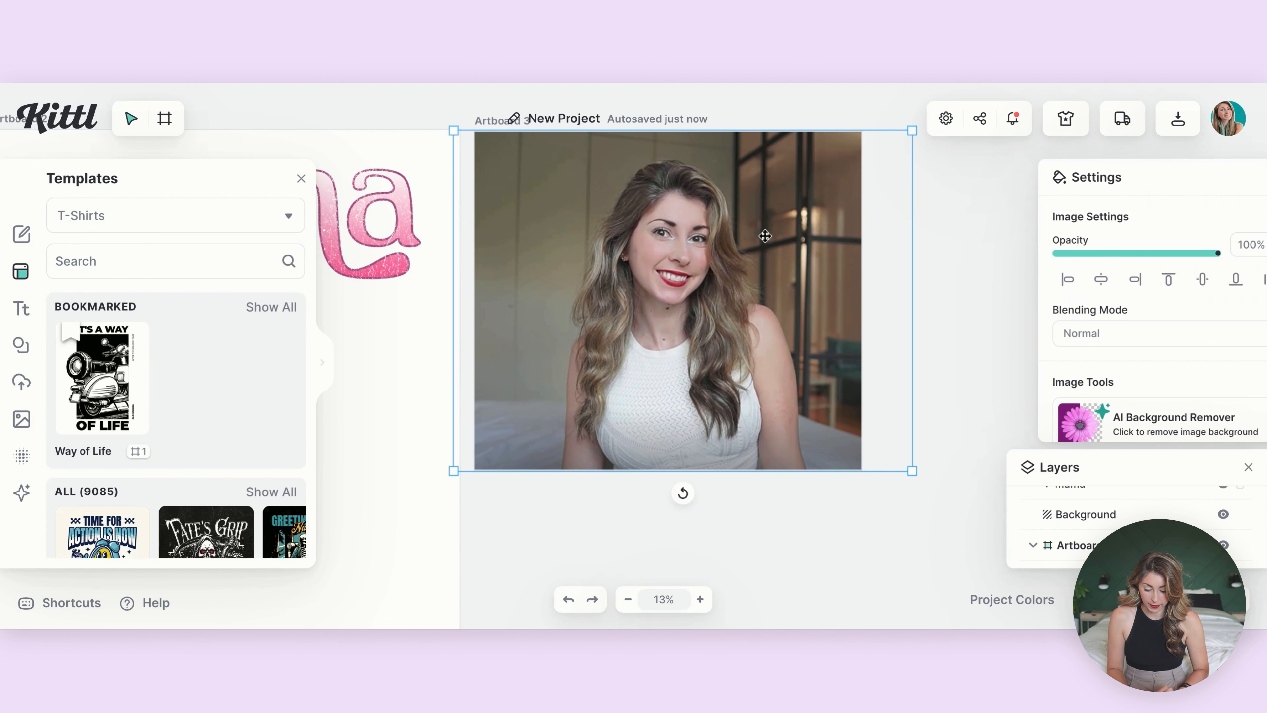
pyautogui.moveTo(734, 193); pyautogui.dragTo(723, 209)
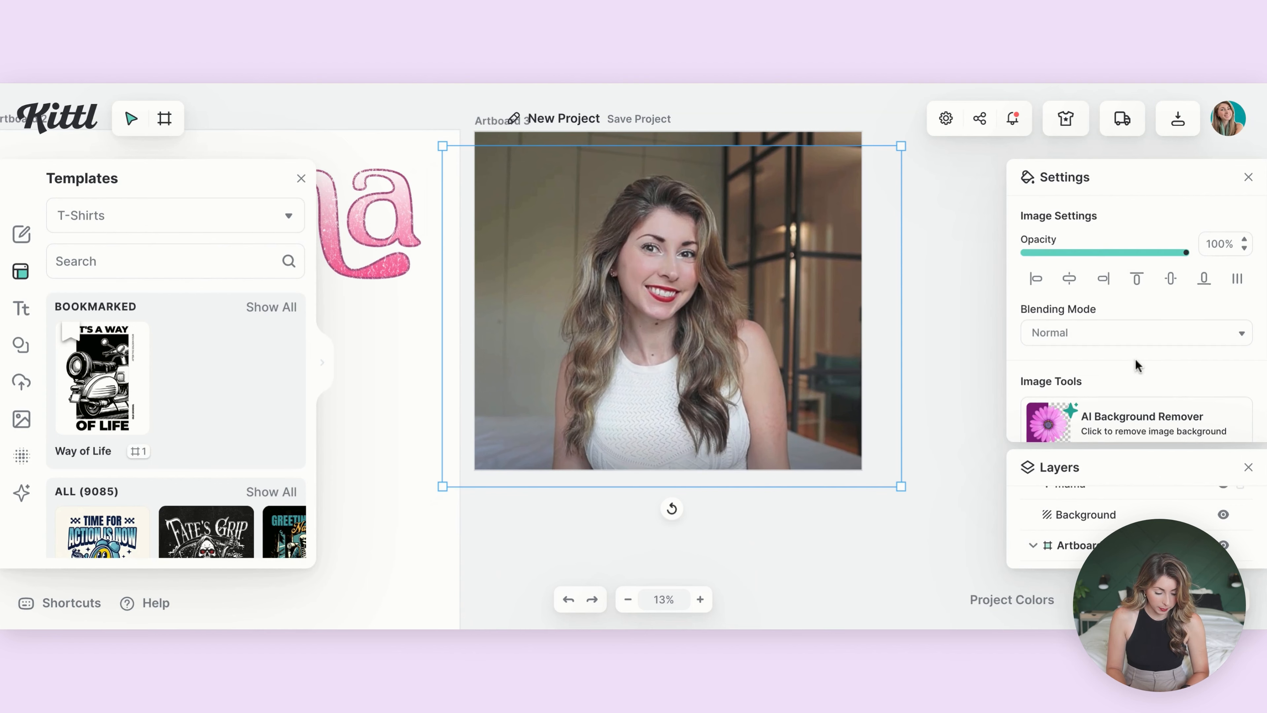
pyautogui.scroll(-2, 1135, 362)
pyautogui.click(1143, 310)
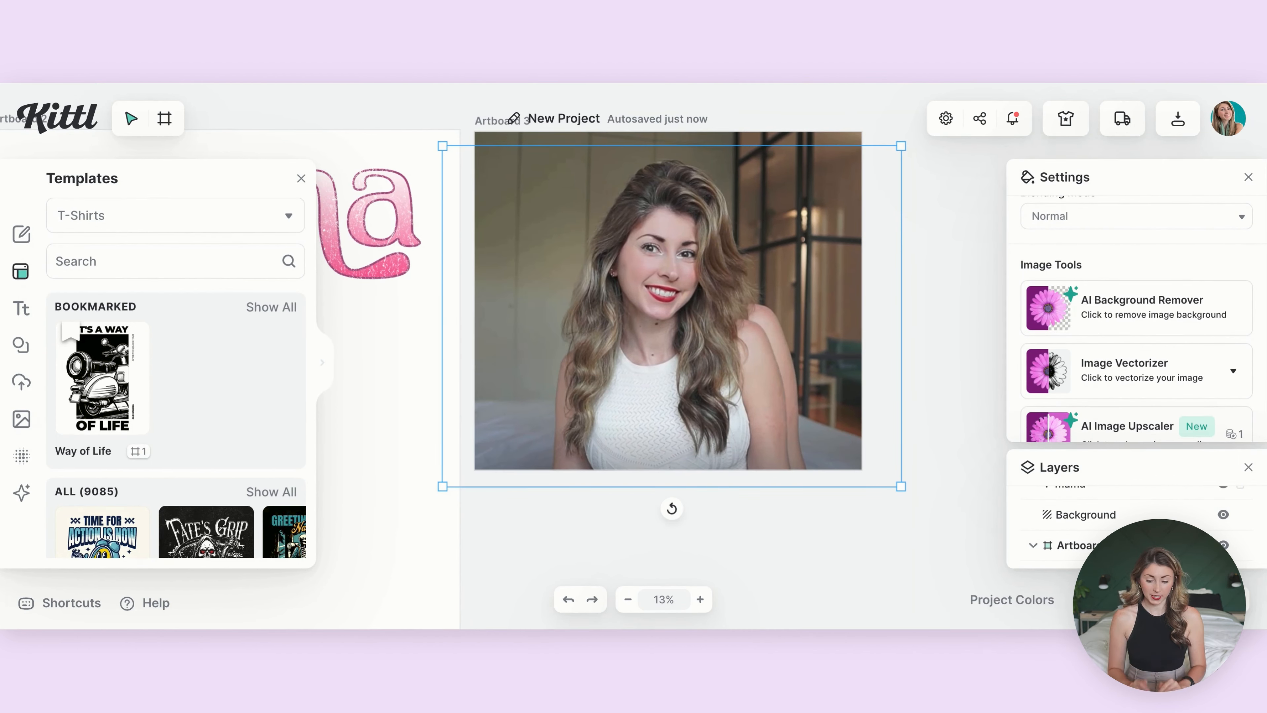
pyautogui.moveTo(704, 226)
pyautogui.mouseDown()
pyautogui.moveTo(715, 355)
pyautogui.moveTo(726, 228)
pyautogui.moveTo(713, 209)
pyautogui.mouseUp()
# Copy the pink mama text from Artboard 2 and paste it onto Artboard 3.
pyautogui.click(378, 188)
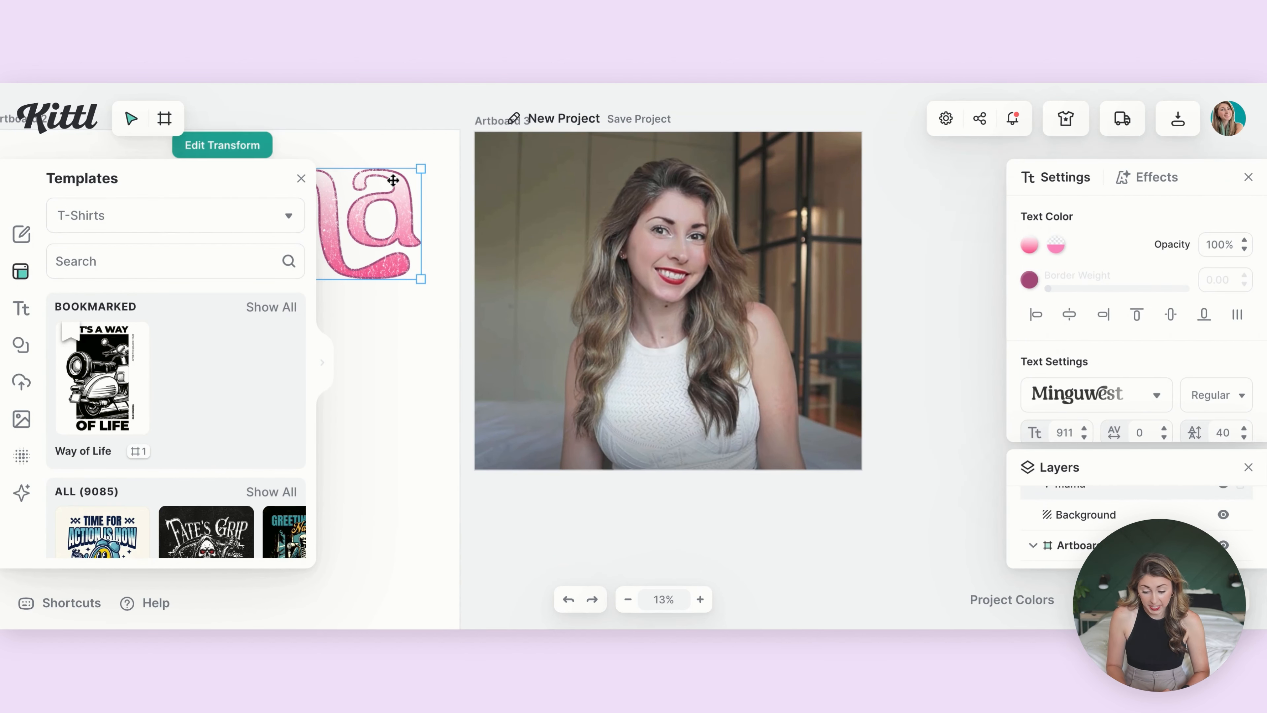
pyautogui.click(518, 202)
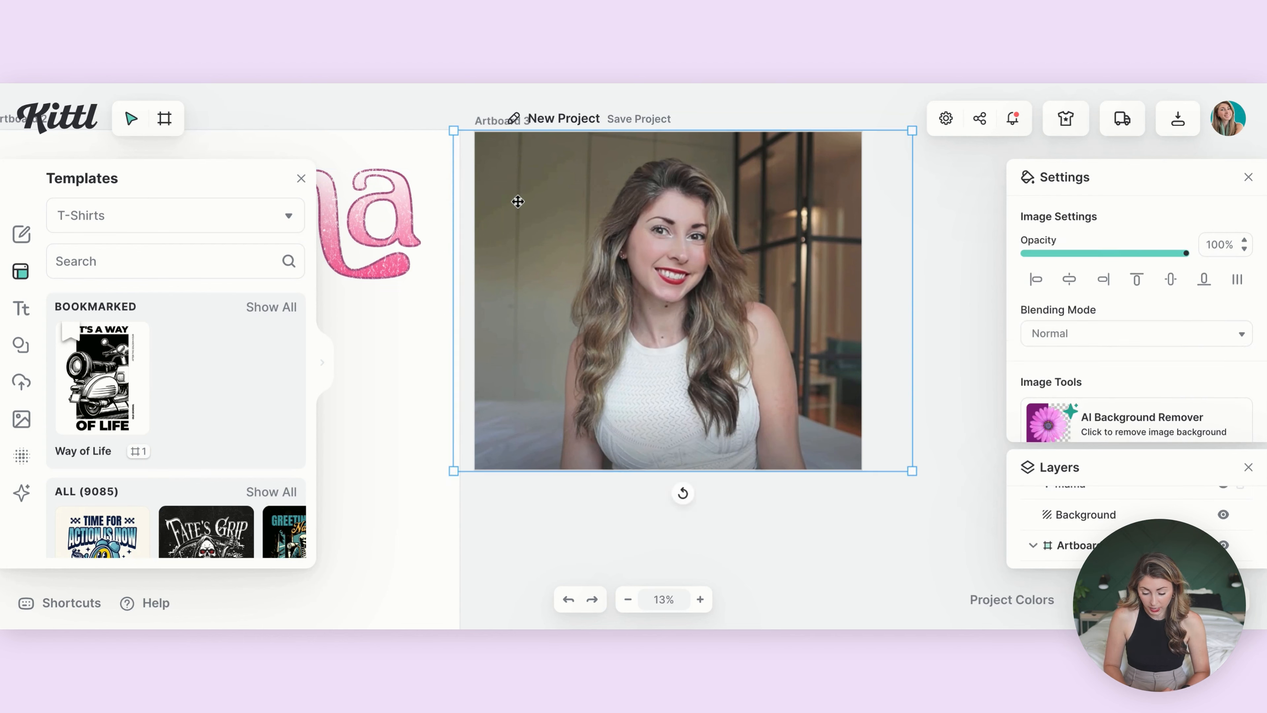
pyautogui.hotkey('ctrl', 'v')
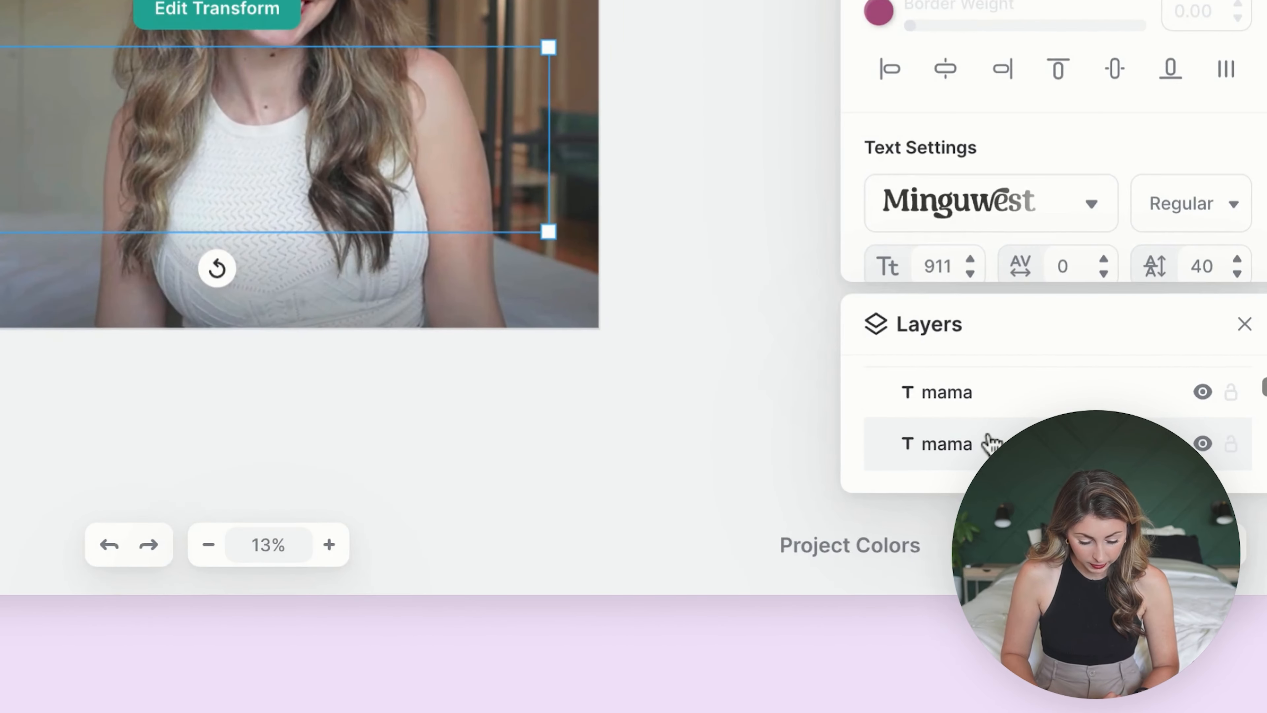
# Reorder the pasted mama layer on Artboard 3 so it sits between the portrait cutout and the original photo.
pyautogui.moveTo(1095, 533); pyautogui.dragTo(1095, 492)
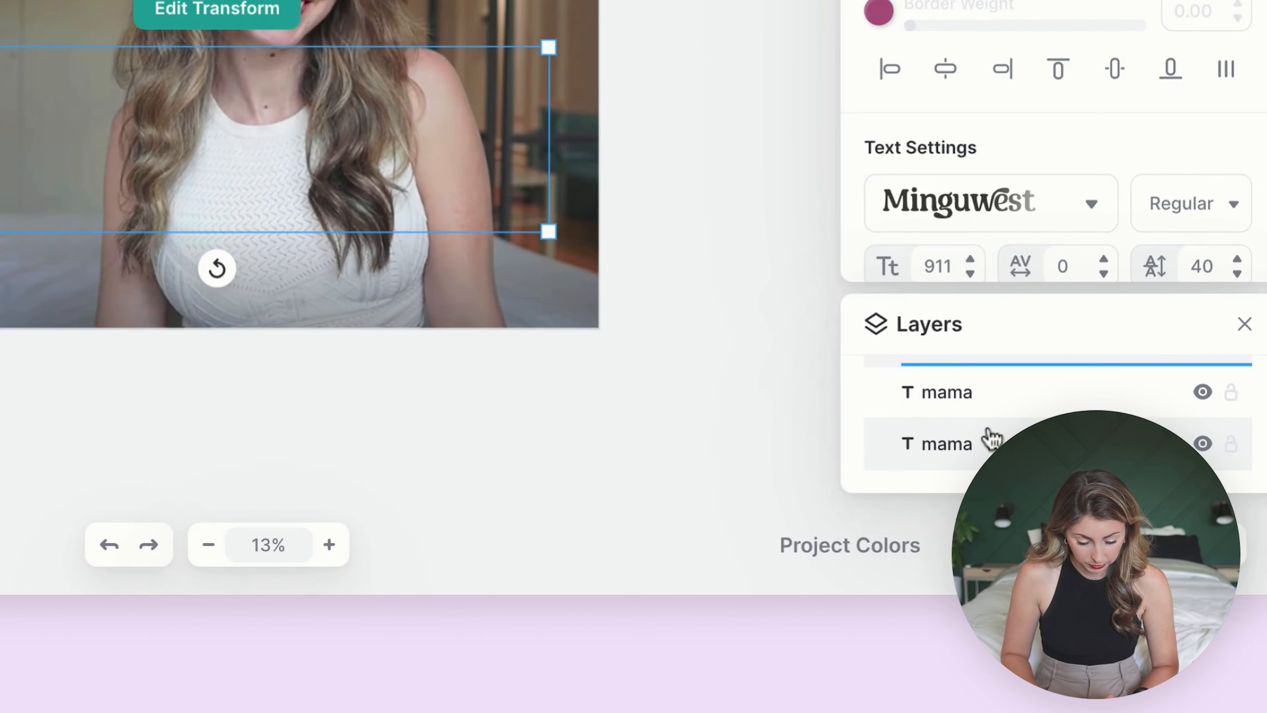
pyautogui.moveTo(991, 439); pyautogui.dragTo(990, 364)
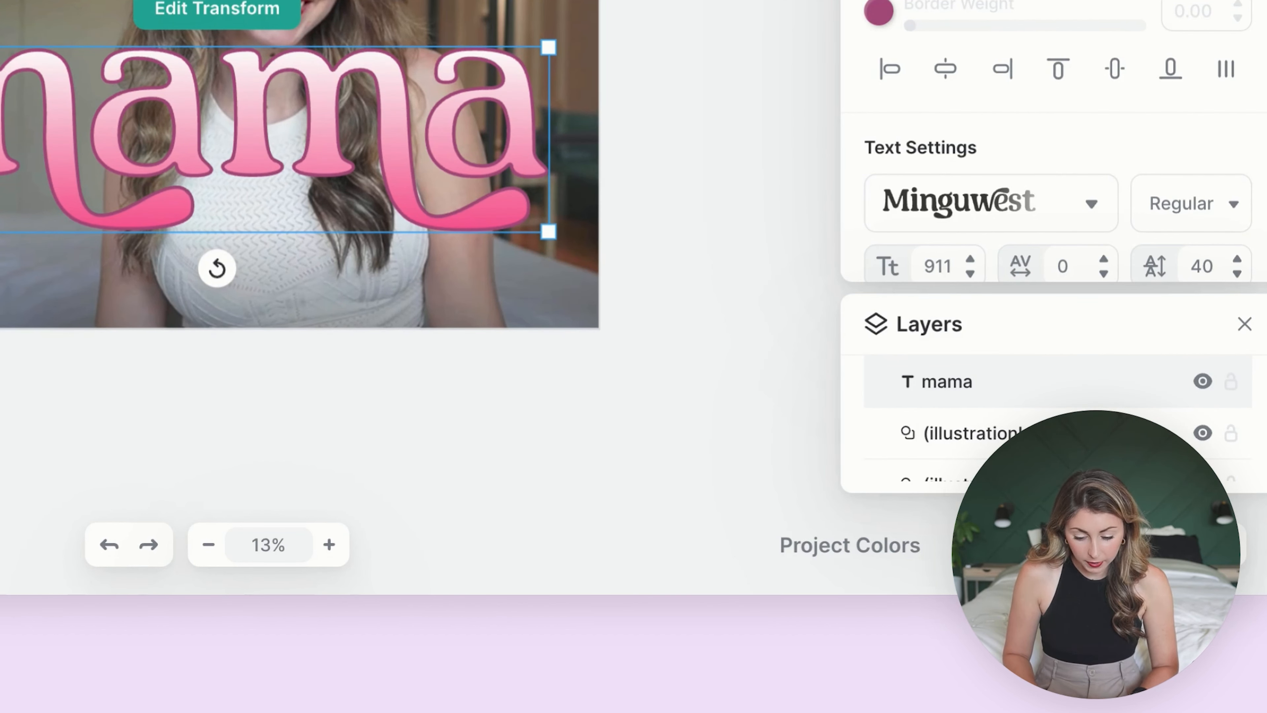
pyautogui.click(1058, 433)
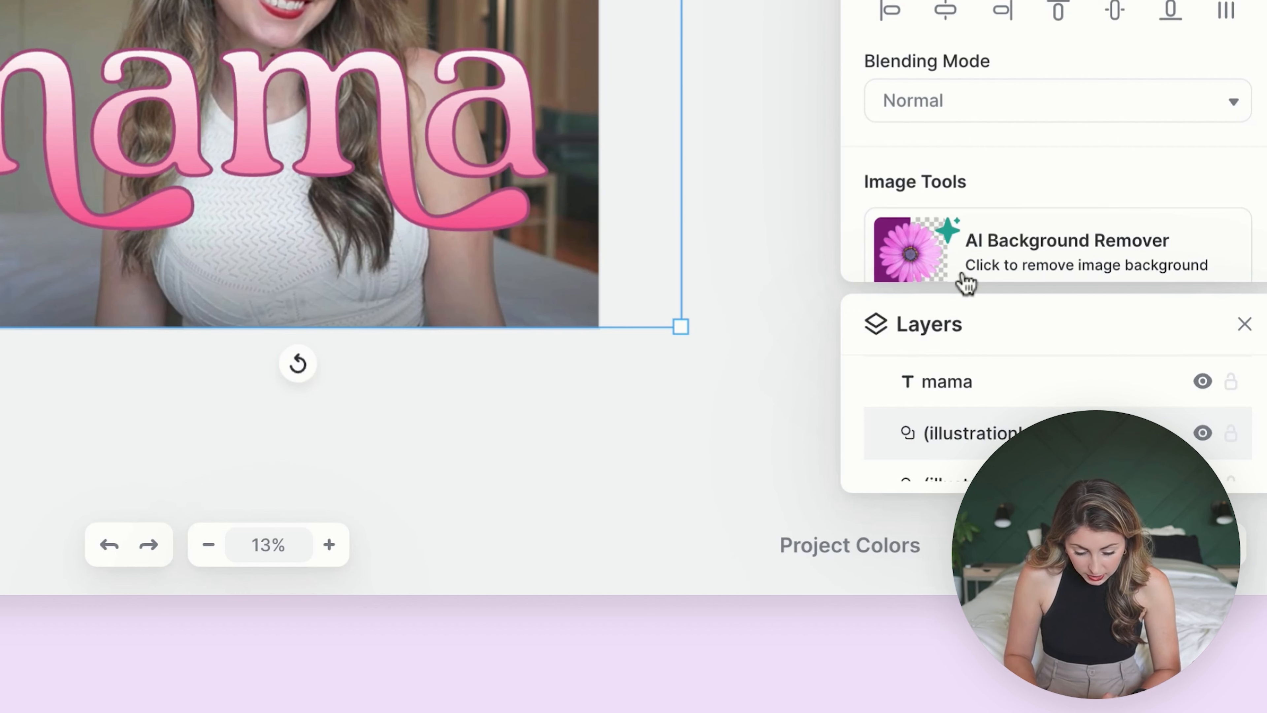
pyautogui.scroll(-2, 997, 418)
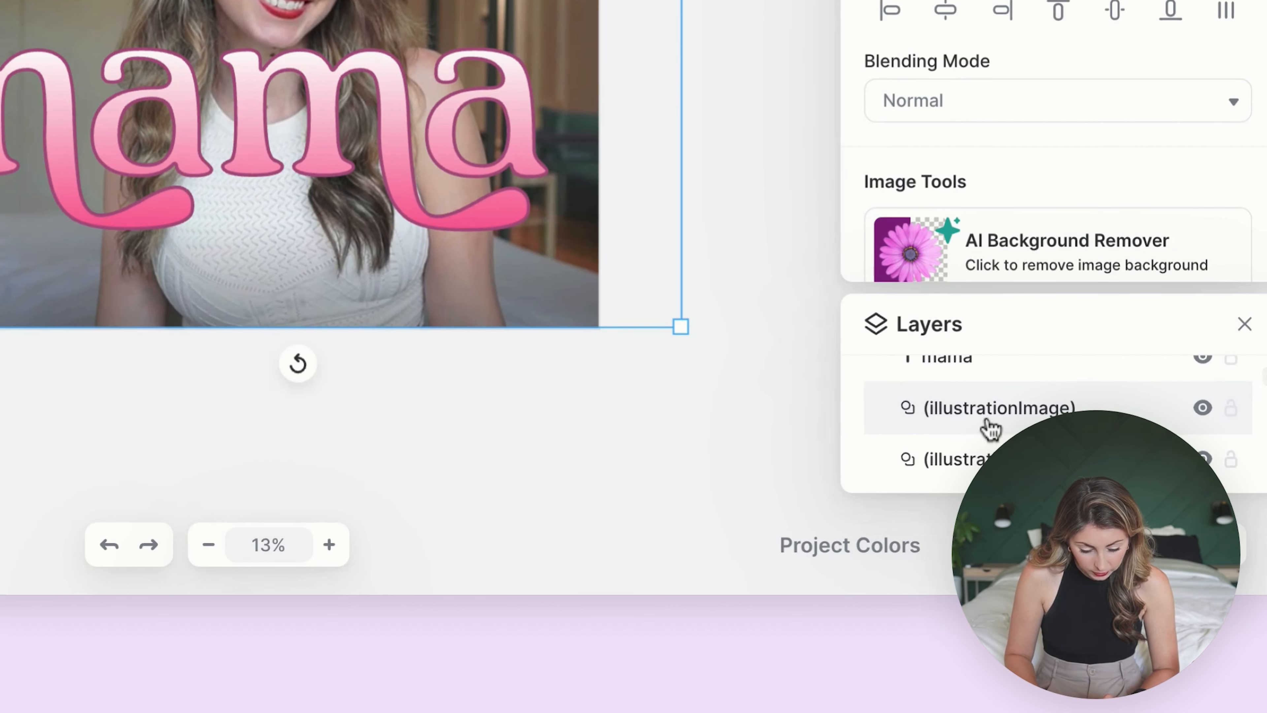
pyautogui.click(960, 381)
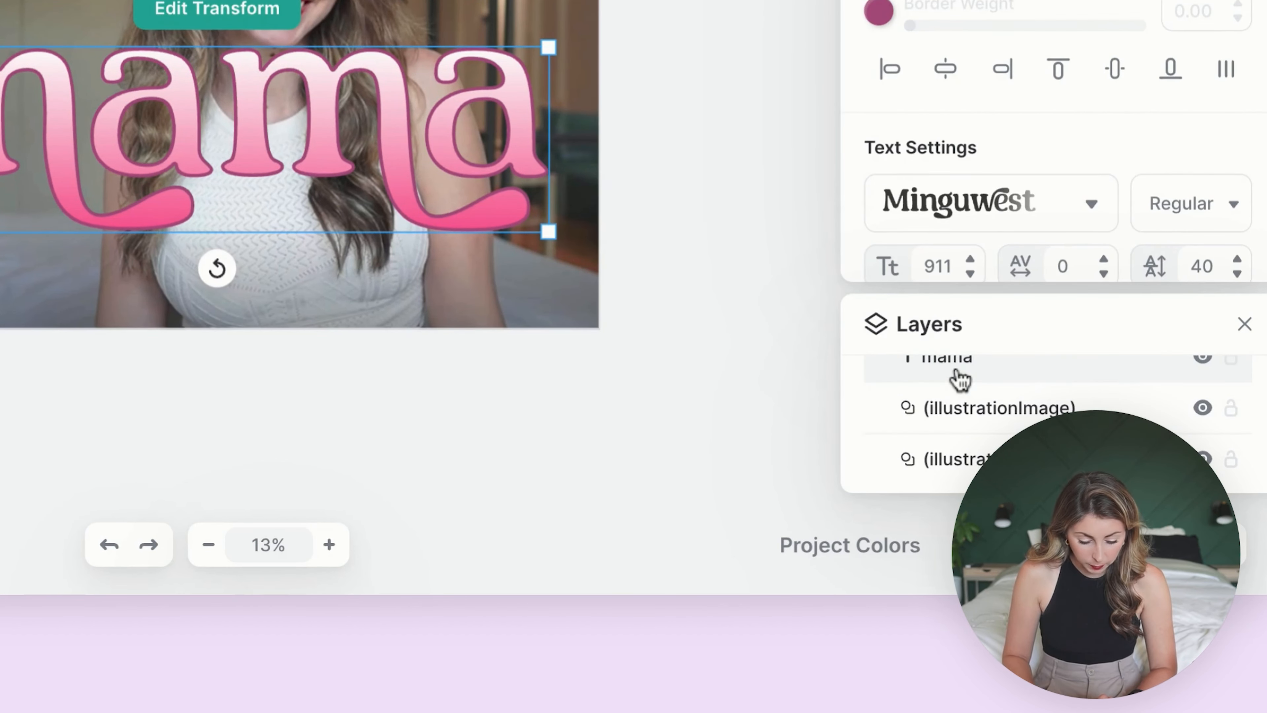
pyautogui.moveTo(961, 380); pyautogui.dragTo(955, 428)
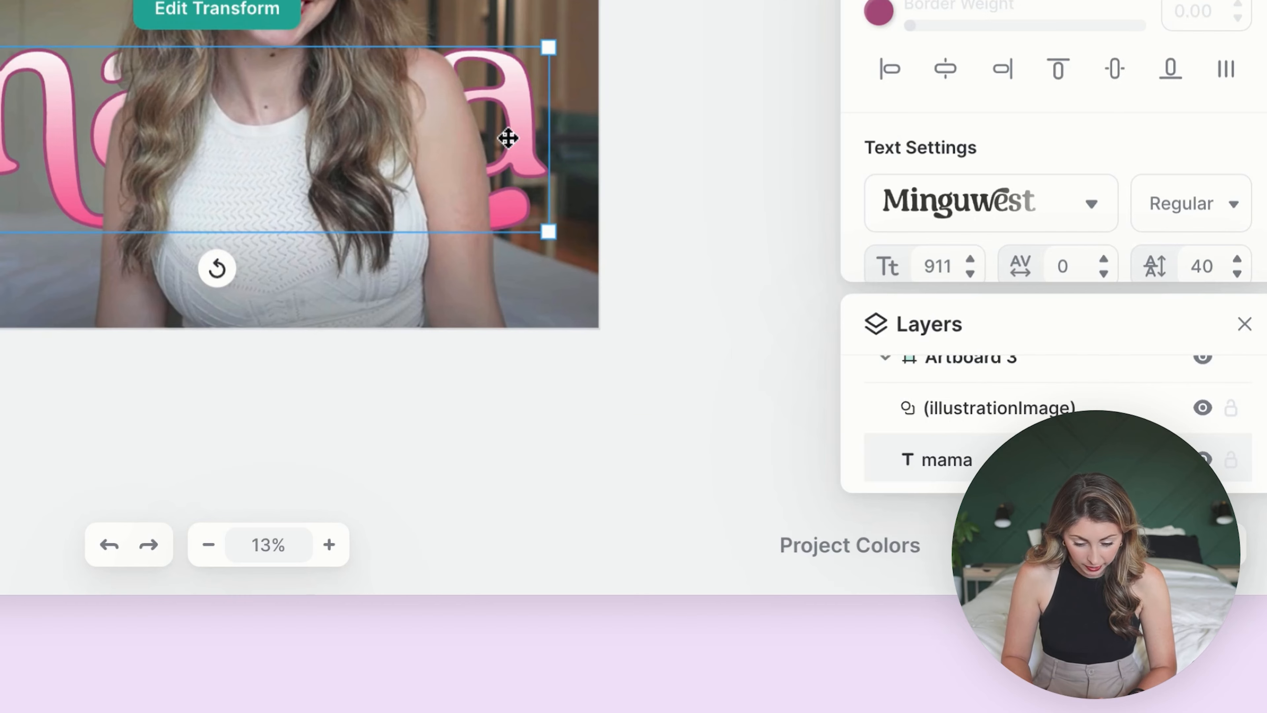
# Move the mama text behind the woman's head and scale it to font size 879 so it fits the photo's width.
pyautogui.moveTo(525, 121); pyautogui.dragTo(844, 199)
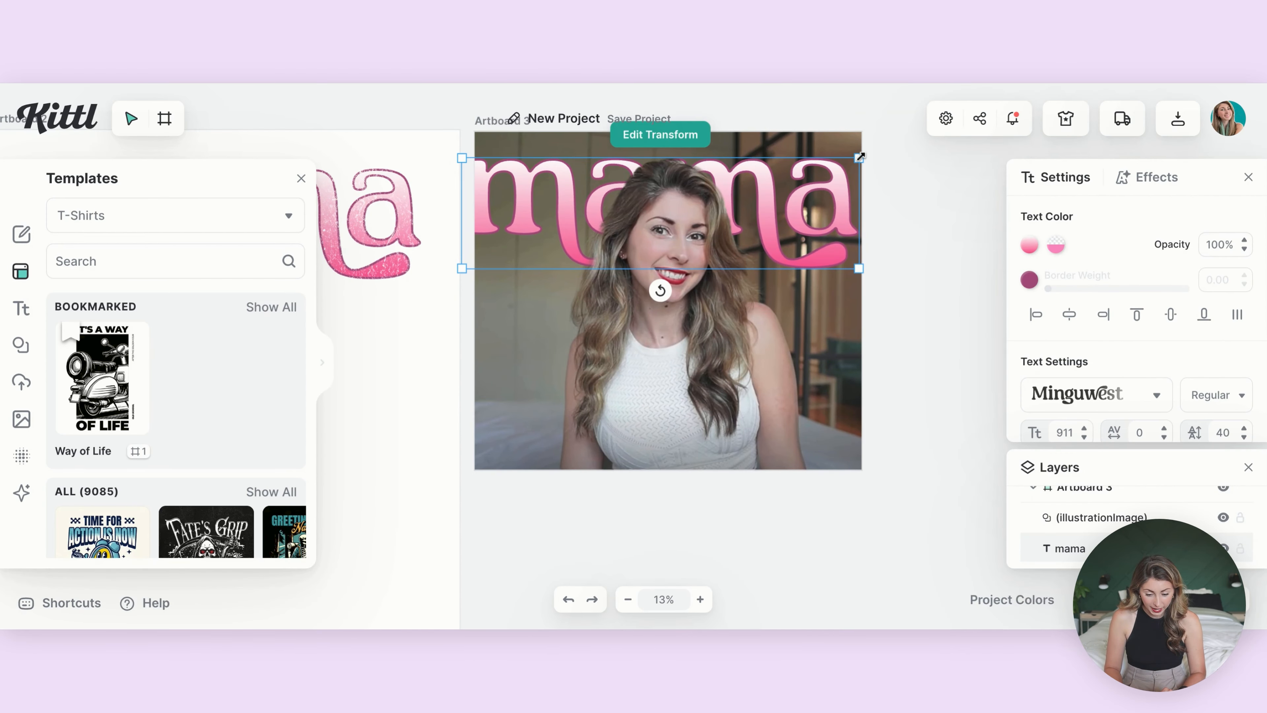
pyautogui.moveTo(861, 157); pyautogui.dragTo(846, 183)
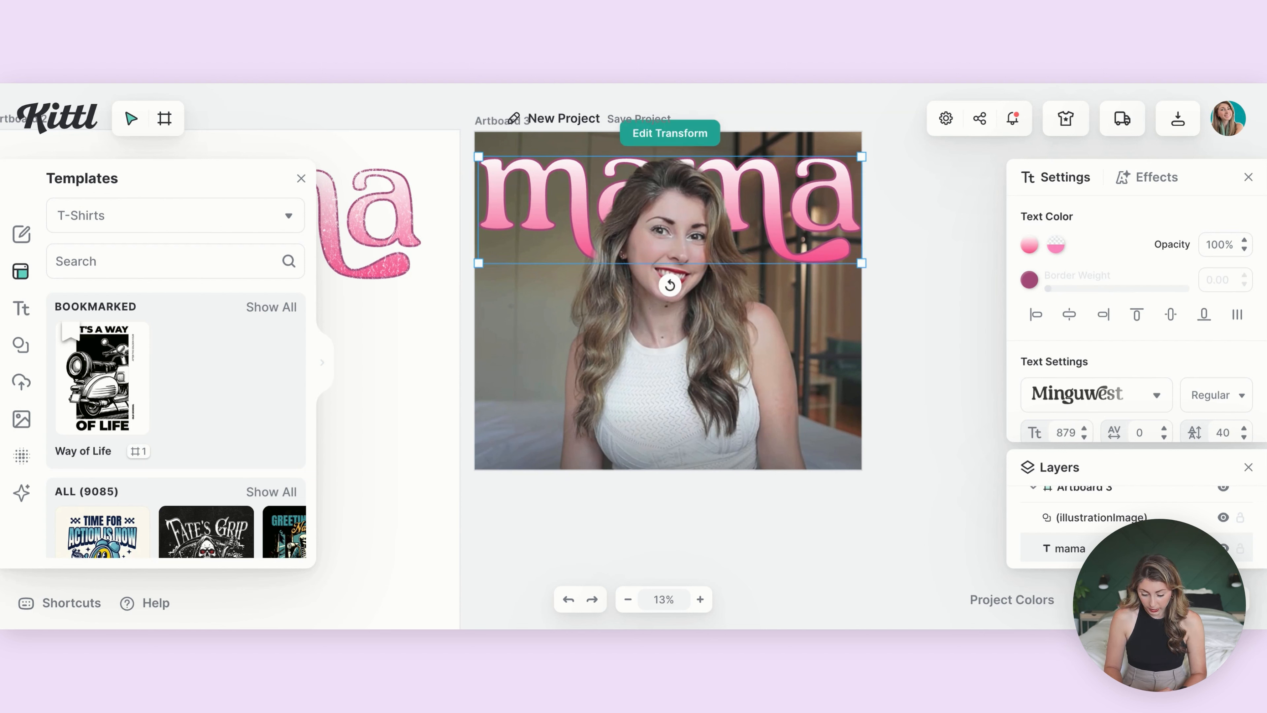
# Duplicate the mama text, bring the copy above the portrait cutout and align it over the original text.
pyautogui.hotkey('ctrl', 'v')
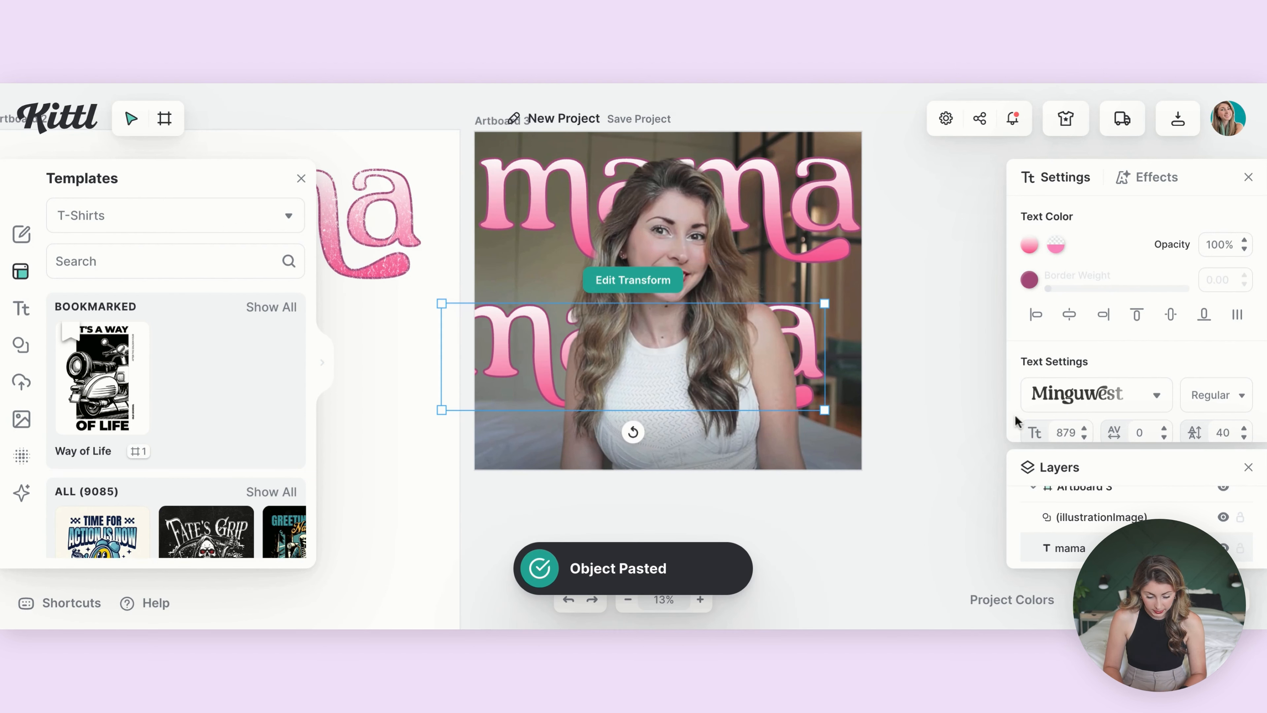
pyautogui.moveTo(1082, 547); pyautogui.dragTo(1083, 541)
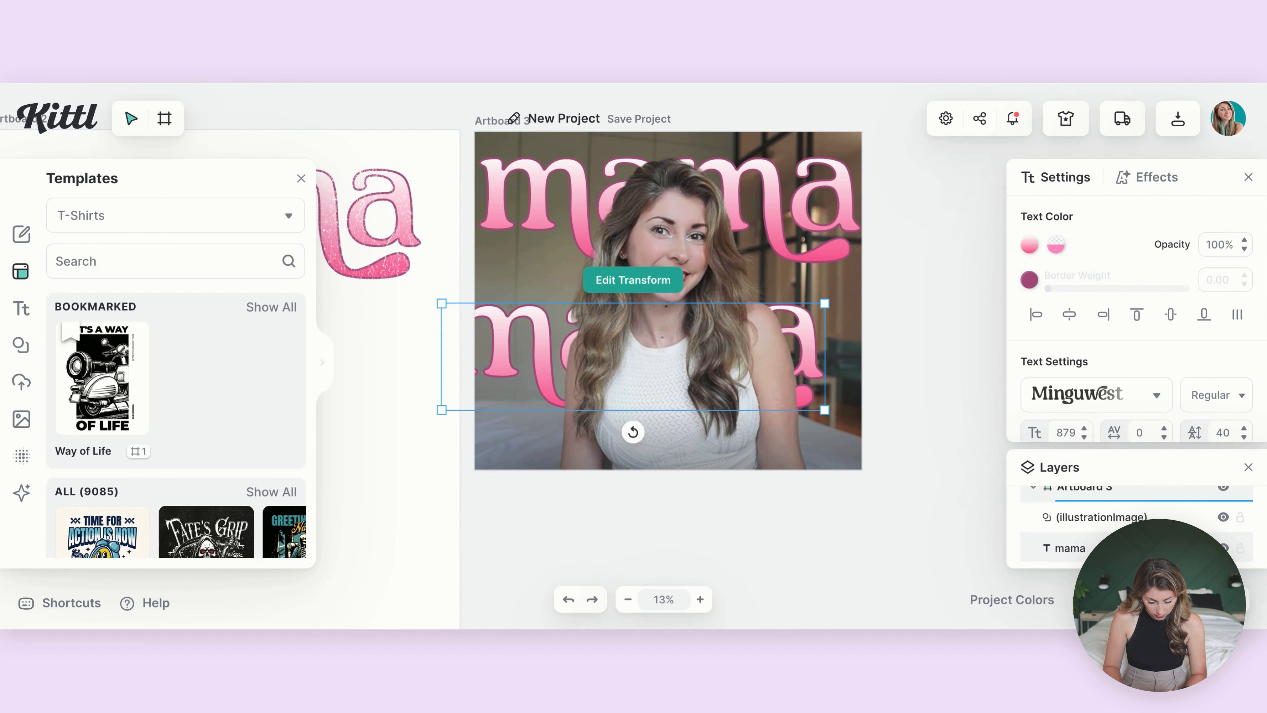
pyautogui.moveTo(1053, 494); pyautogui.dragTo(1050, 486)
pyautogui.moveTo(686, 330); pyautogui.dragTo(735, 177)
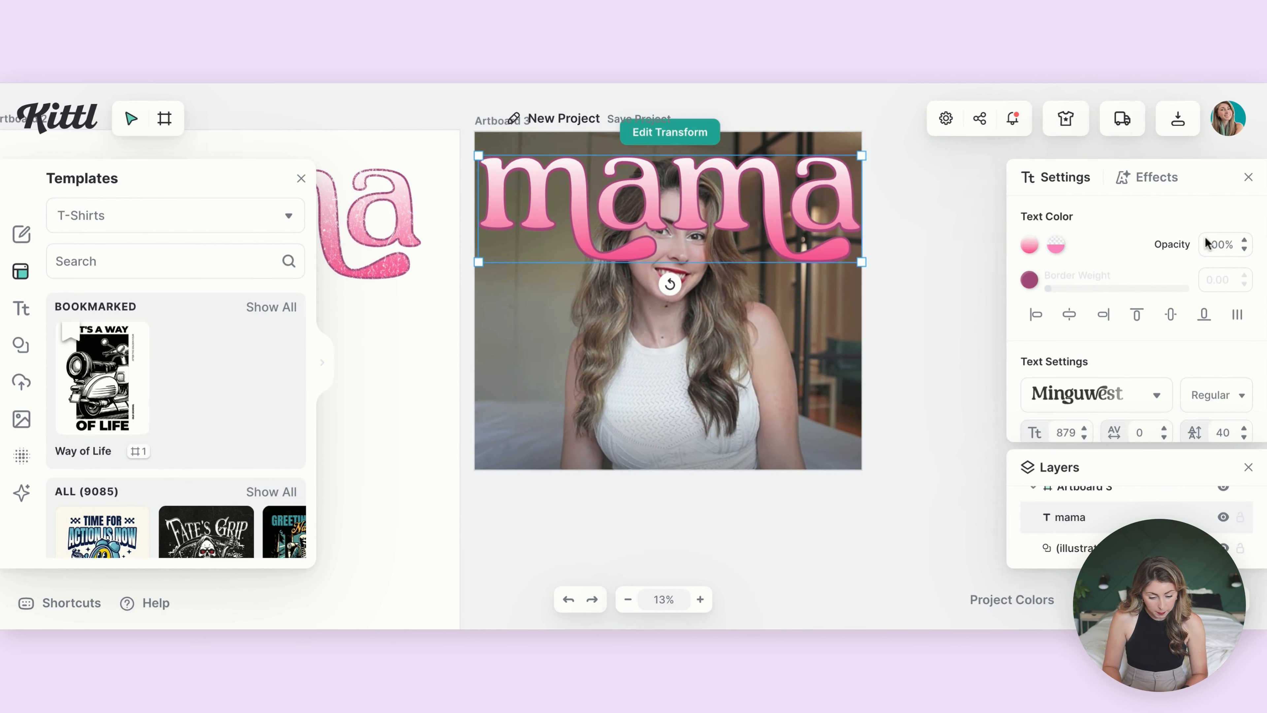
# Make the fill of the front mama copy fully transparent, keeping its outline.
pyautogui.click(1031, 246)
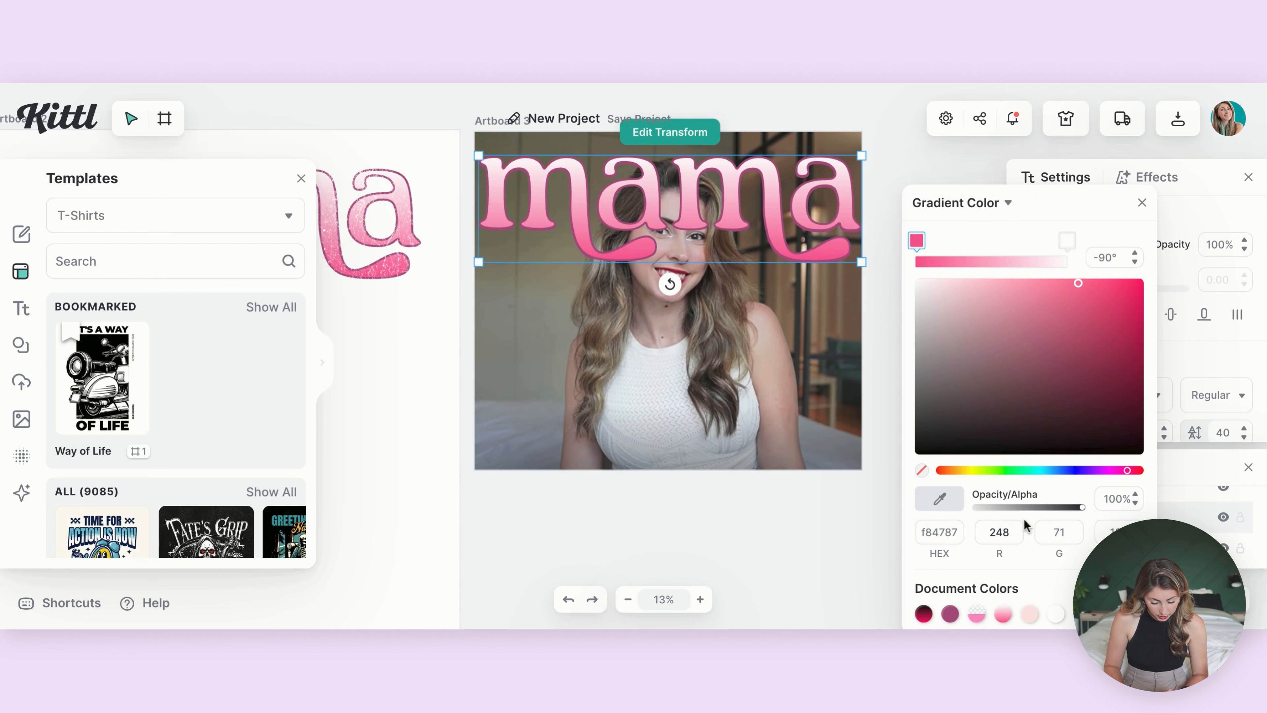
pyautogui.moveTo(1082, 507); pyautogui.dragTo(942, 505)
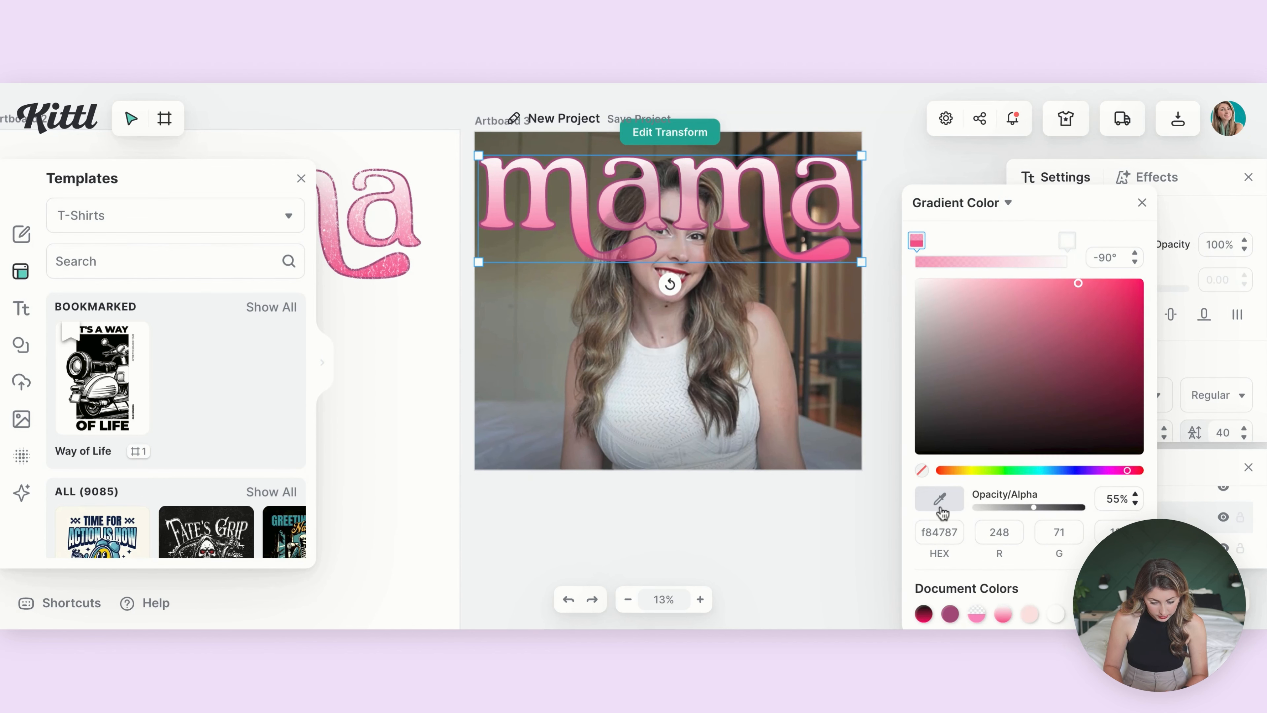
pyautogui.click(956, 205)
pyautogui.click(950, 238)
pyautogui.click(821, 528)
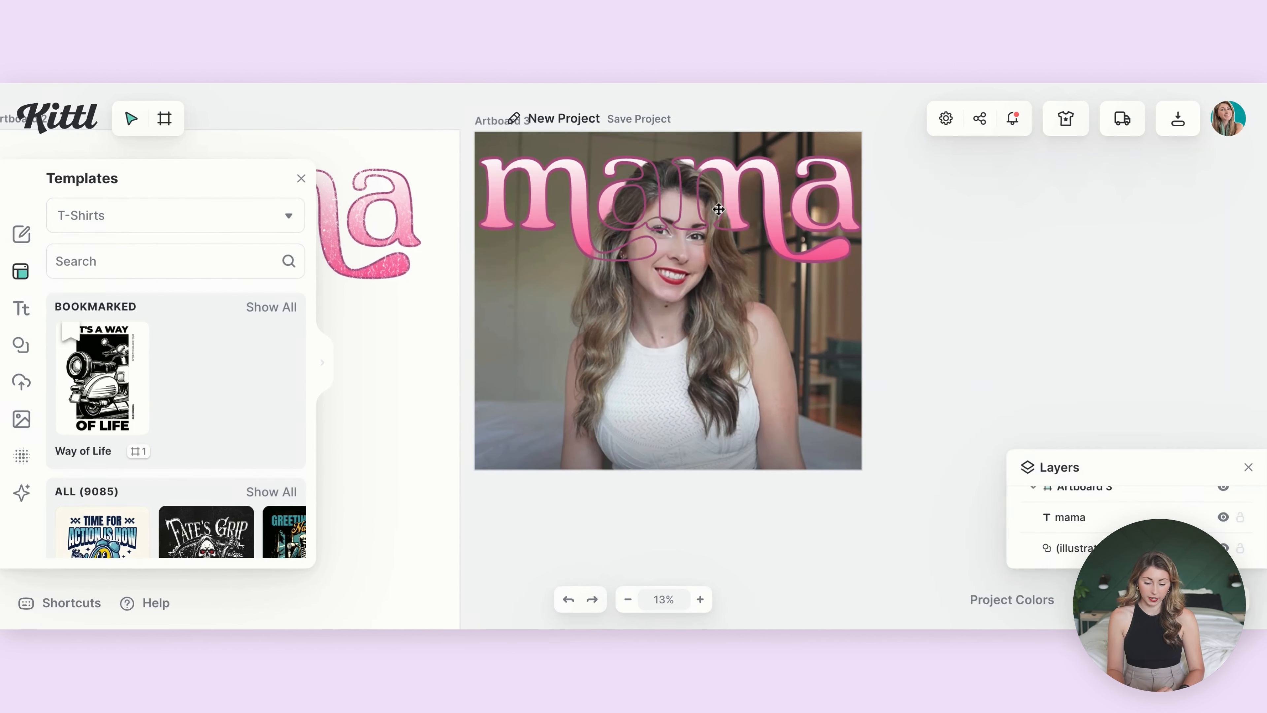
# Set the border color of the front mama copy to white.
pyautogui.click(701, 187)
pyautogui.click(684, 188)
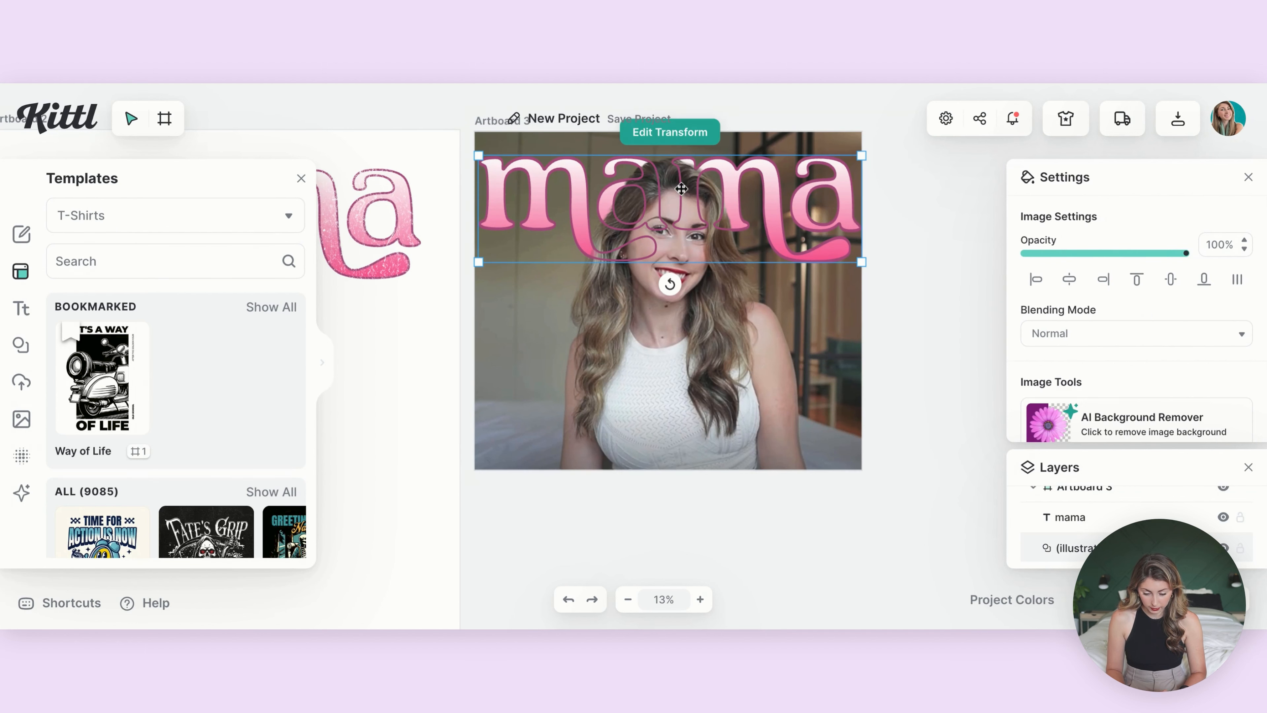
pyautogui.click(1032, 283)
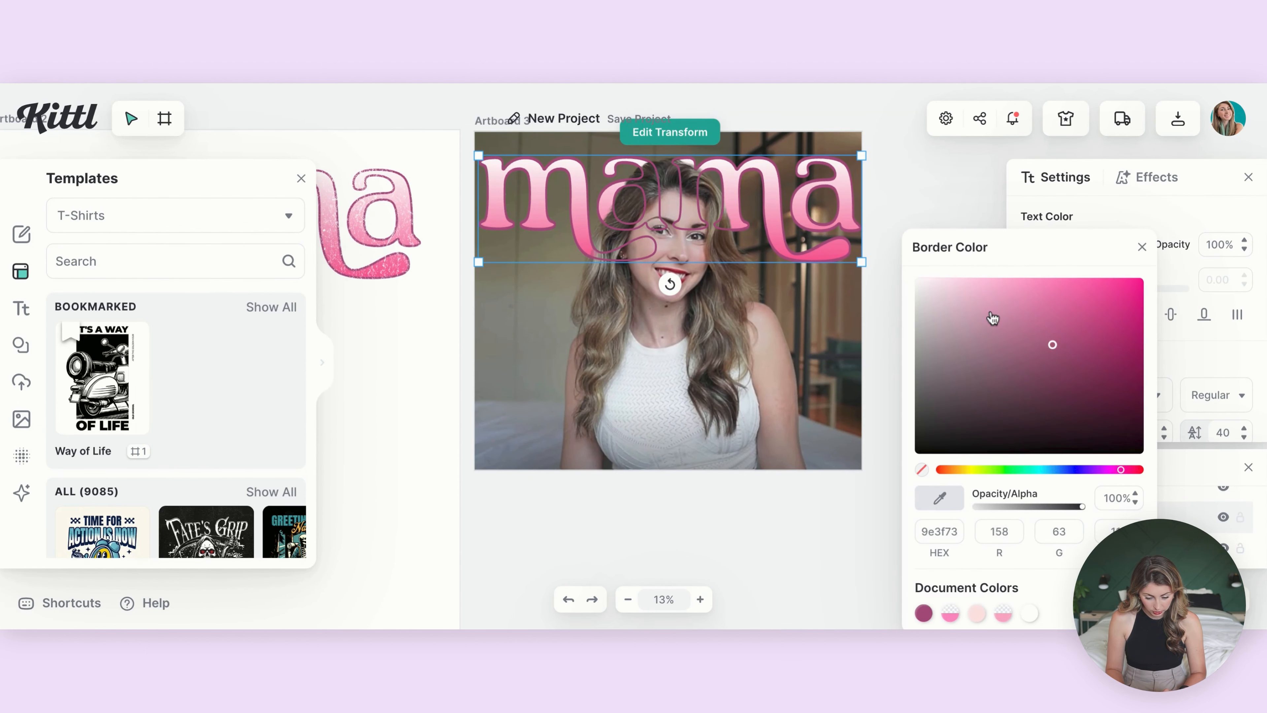
pyautogui.moveTo(990, 316); pyautogui.dragTo(866, 214)
pyautogui.click(943, 175)
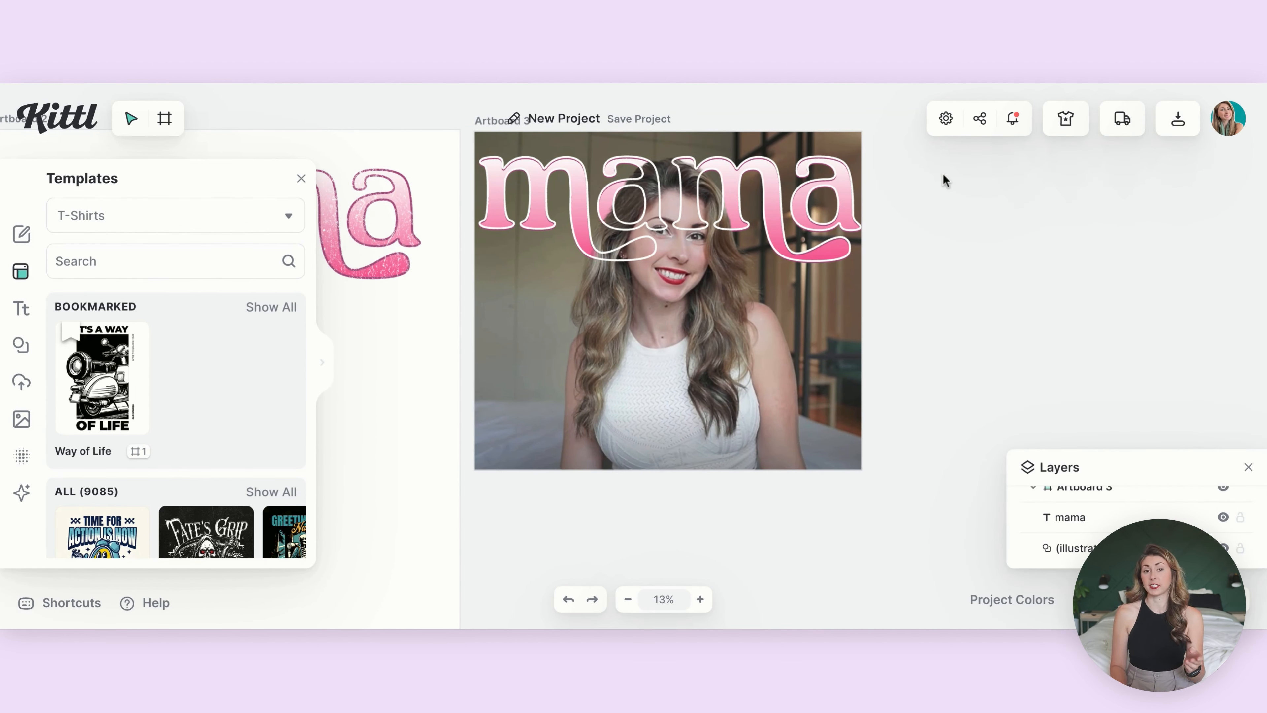
# Select both mama layers on Artboard 3 together and move them down across the lower part of the photo.
pyautogui.click(1071, 517)
pyautogui.scroll(-2, 1071, 529)
pyautogui.keyDown('super'); pyautogui.click(1071, 533); pyautogui.keyUp('super')
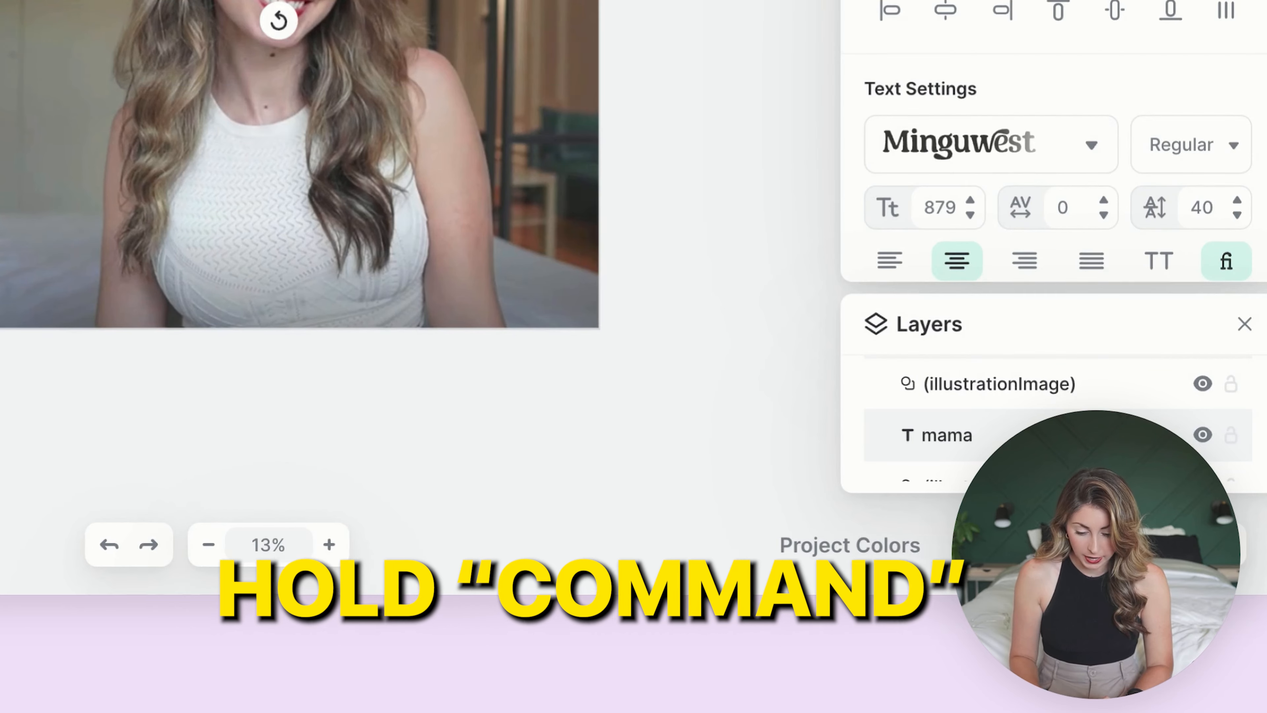
pyautogui.moveTo(769, 198); pyautogui.dragTo(771, 350)
pyautogui.moveTo(448, 129); pyautogui.dragTo(451, 206)
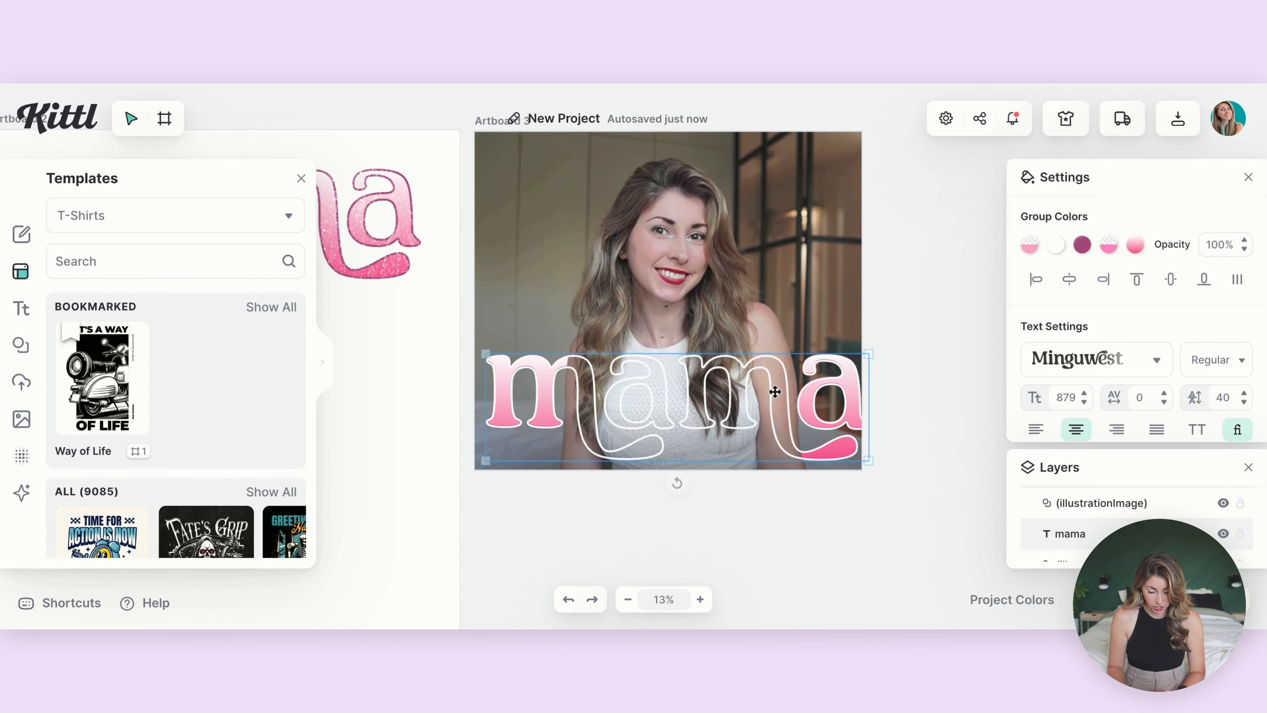
pyautogui.moveTo(773, 397)
pyautogui.mouseDown()
pyautogui.moveTo(769, 230)
pyautogui.moveTo(767, 384)
pyautogui.mouseUp()
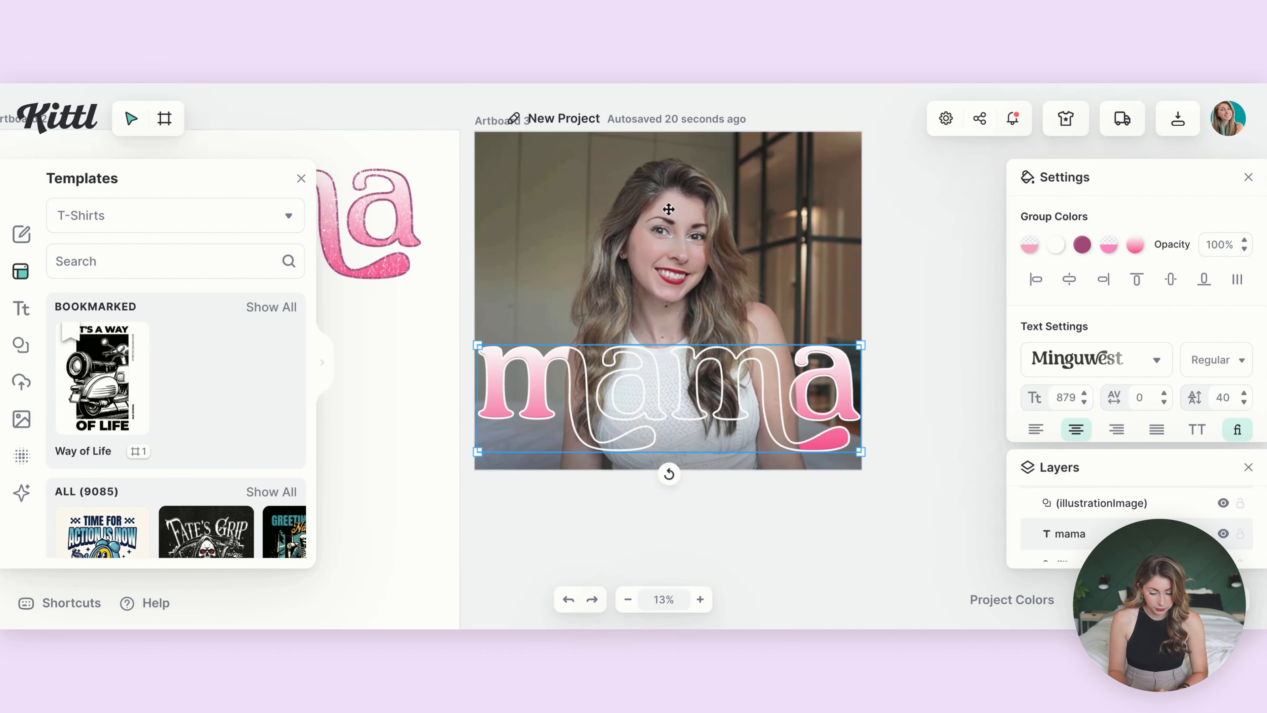
# Vectorize the portrait cutout with the Image Vectorizer, using the maximum number of colors.
pyautogui.click(657, 220)
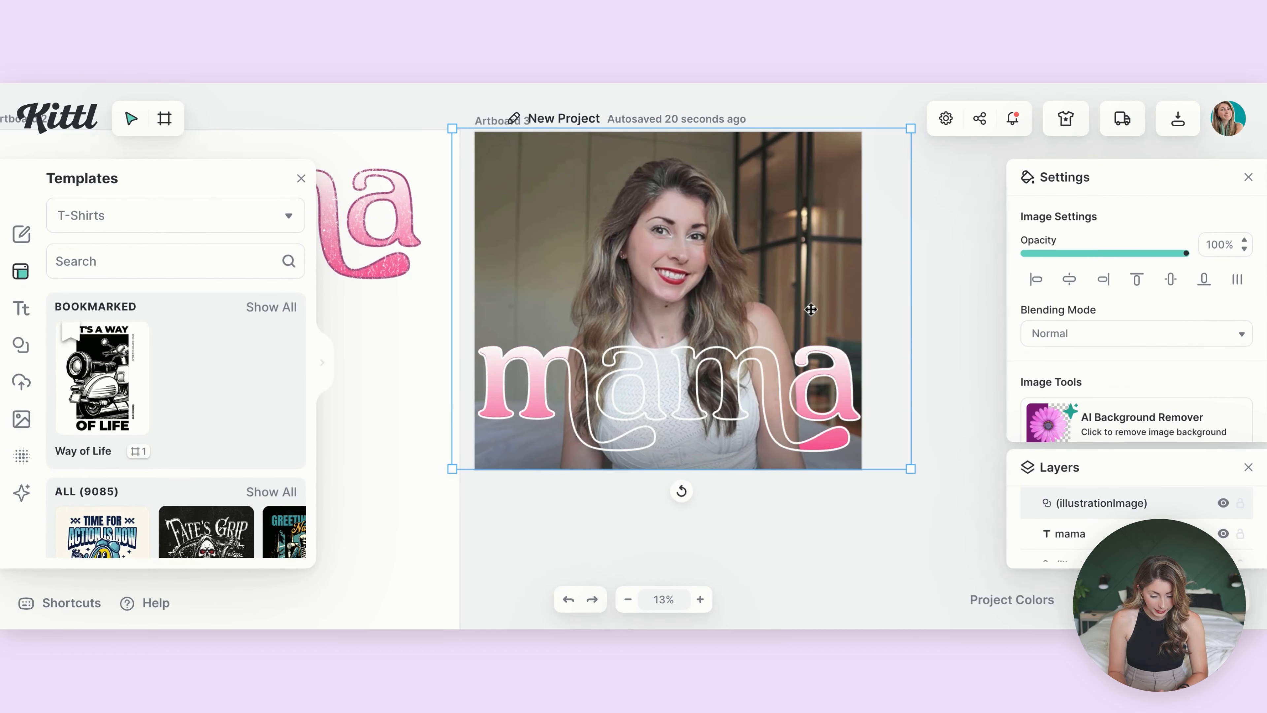
pyautogui.scroll(-3, 1113, 359)
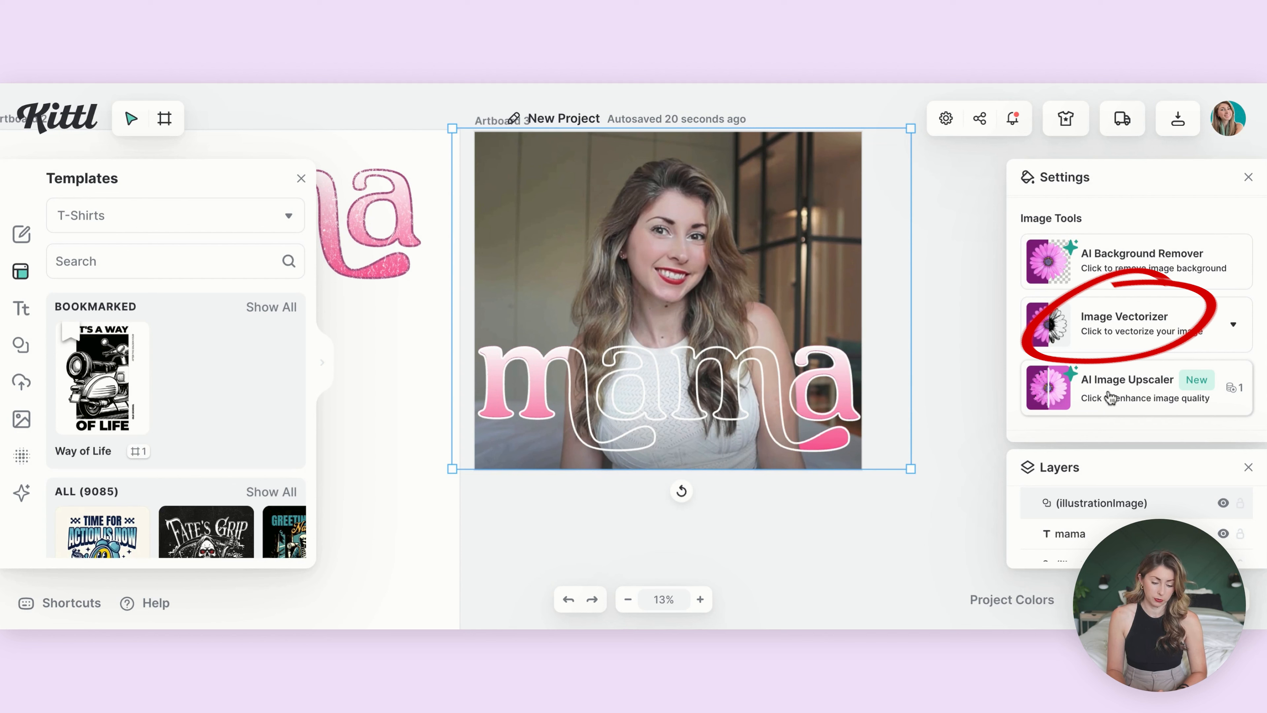
pyautogui.click(1140, 328)
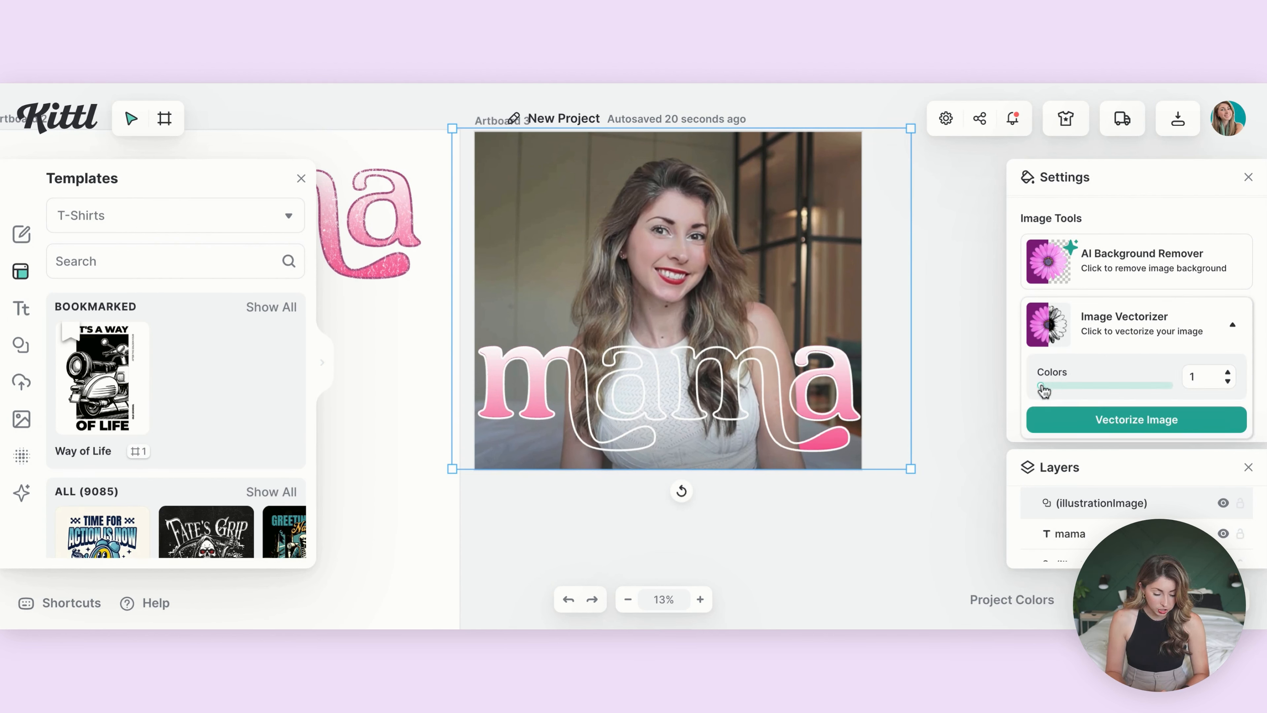
pyautogui.moveTo(1042, 385); pyautogui.dragTo(1171, 386)
pyautogui.click(1160, 424)
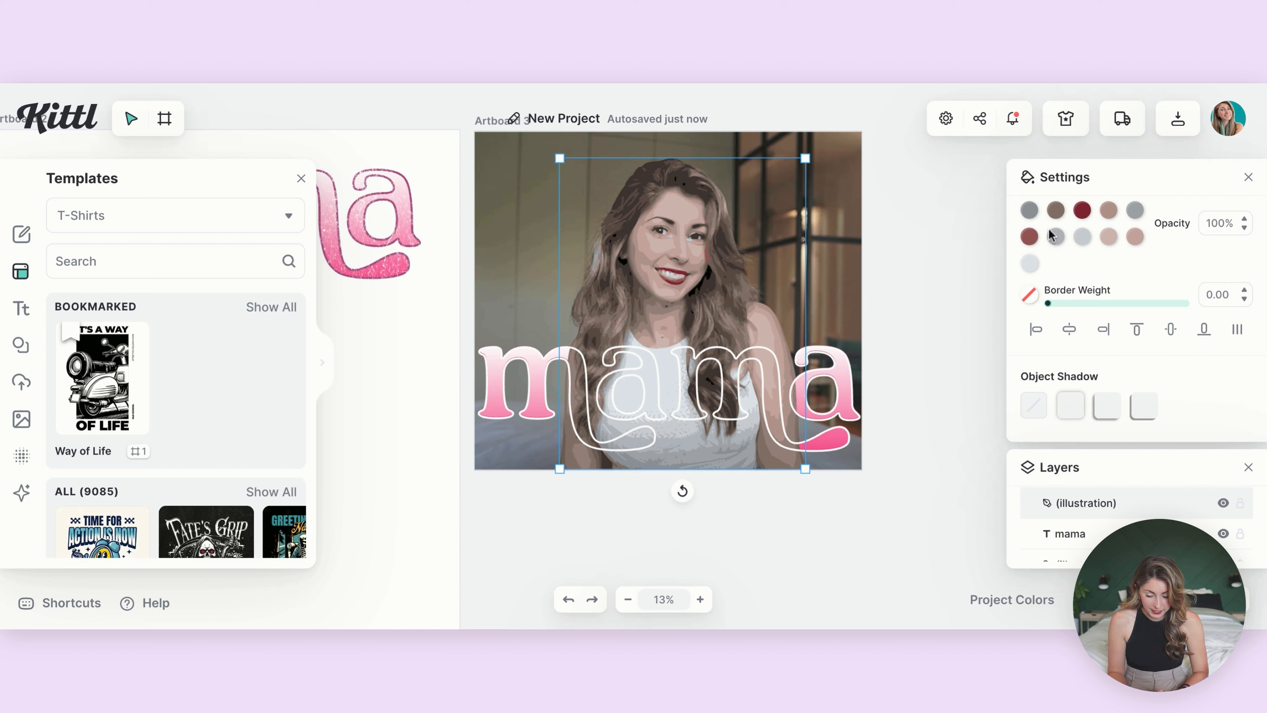
# Recolor the vectorized cutout's brown shade to orange e66414.
pyautogui.click(1056, 210)
pyautogui.click(1089, 263)
pyautogui.click(1151, 242)
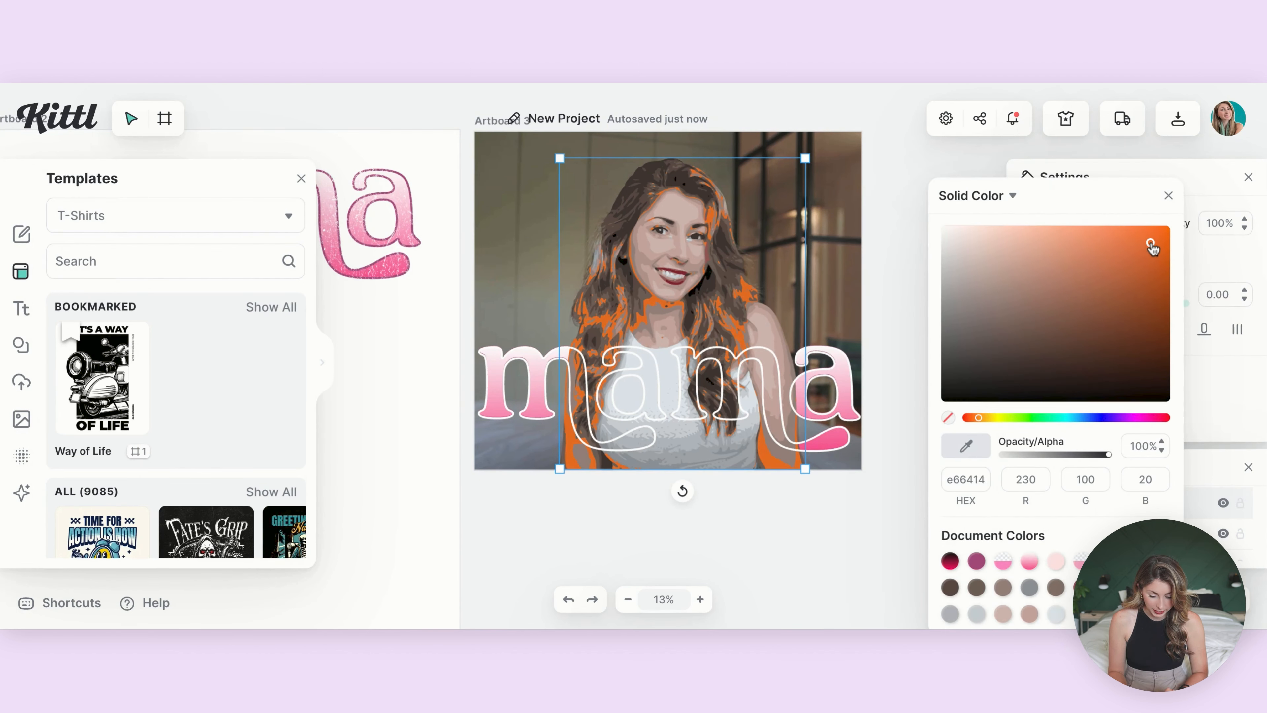
pyautogui.click(1169, 195)
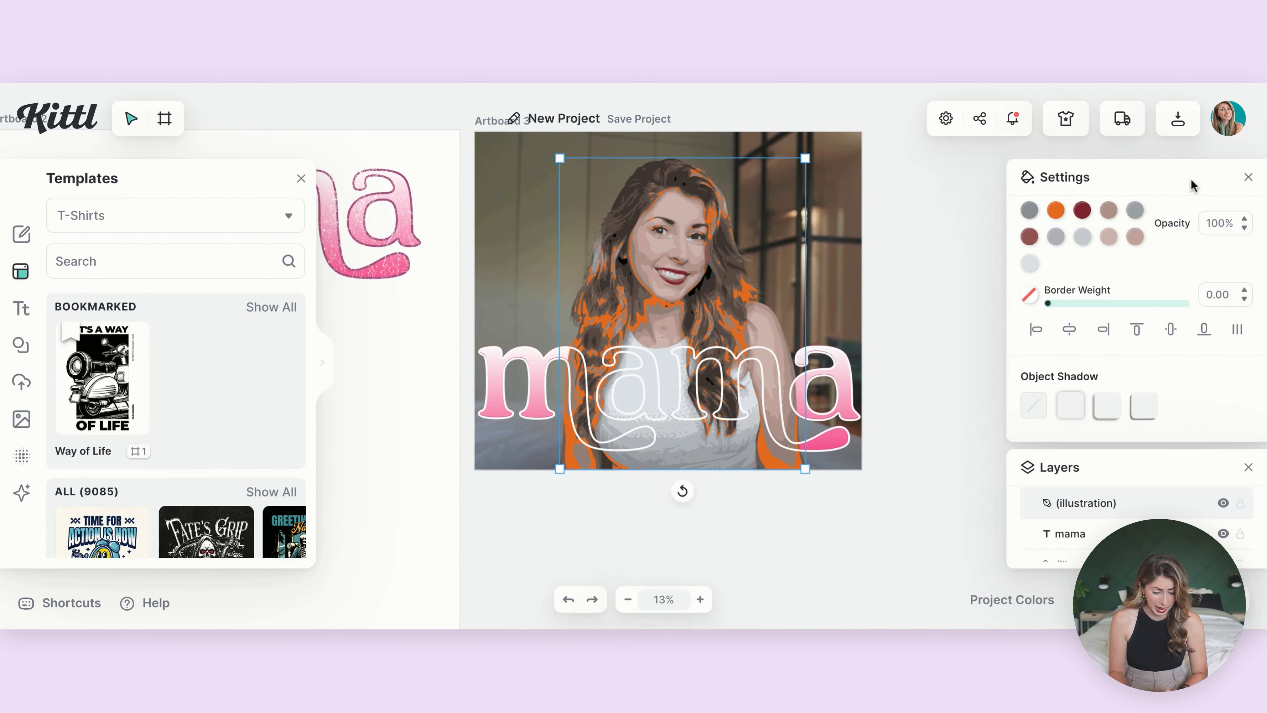
# Recolor the orange areas of the vectorized cutout to dark gray 686563.
pyautogui.click(1057, 211)
pyautogui.click(966, 247)
pyautogui.moveTo(962, 242); pyautogui.dragTo(953, 331)
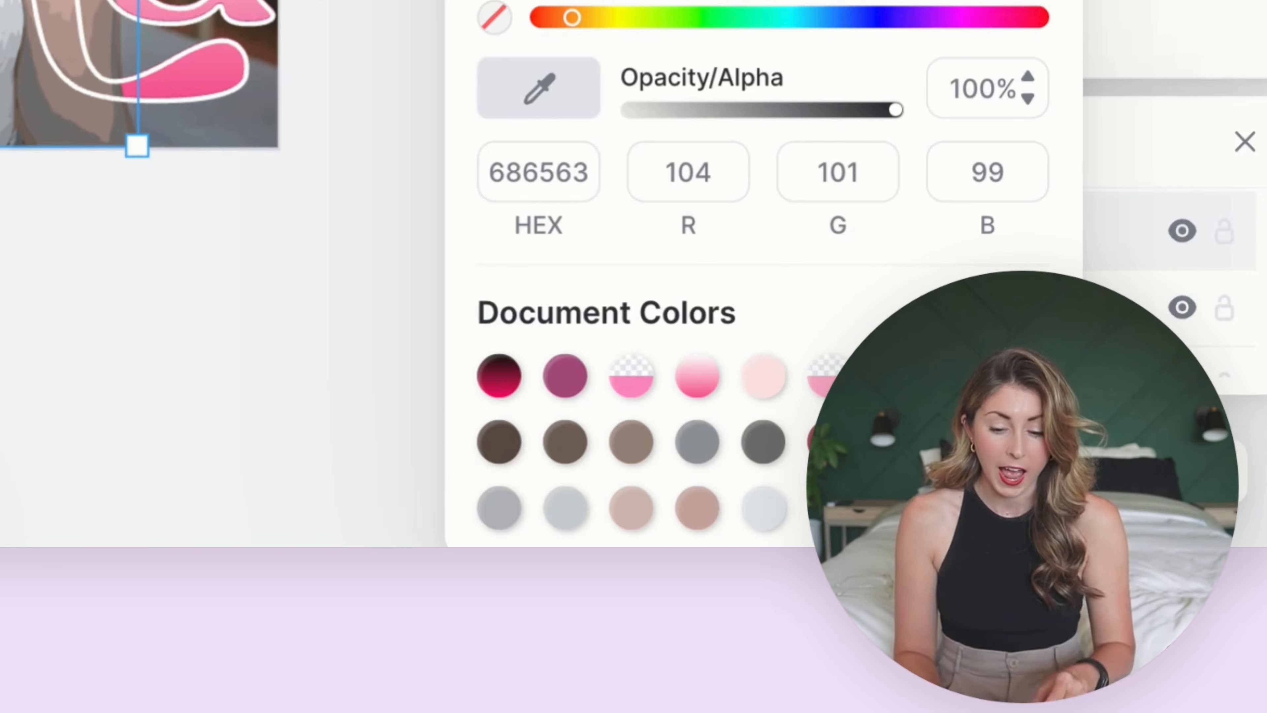
pyautogui.press('Escape')
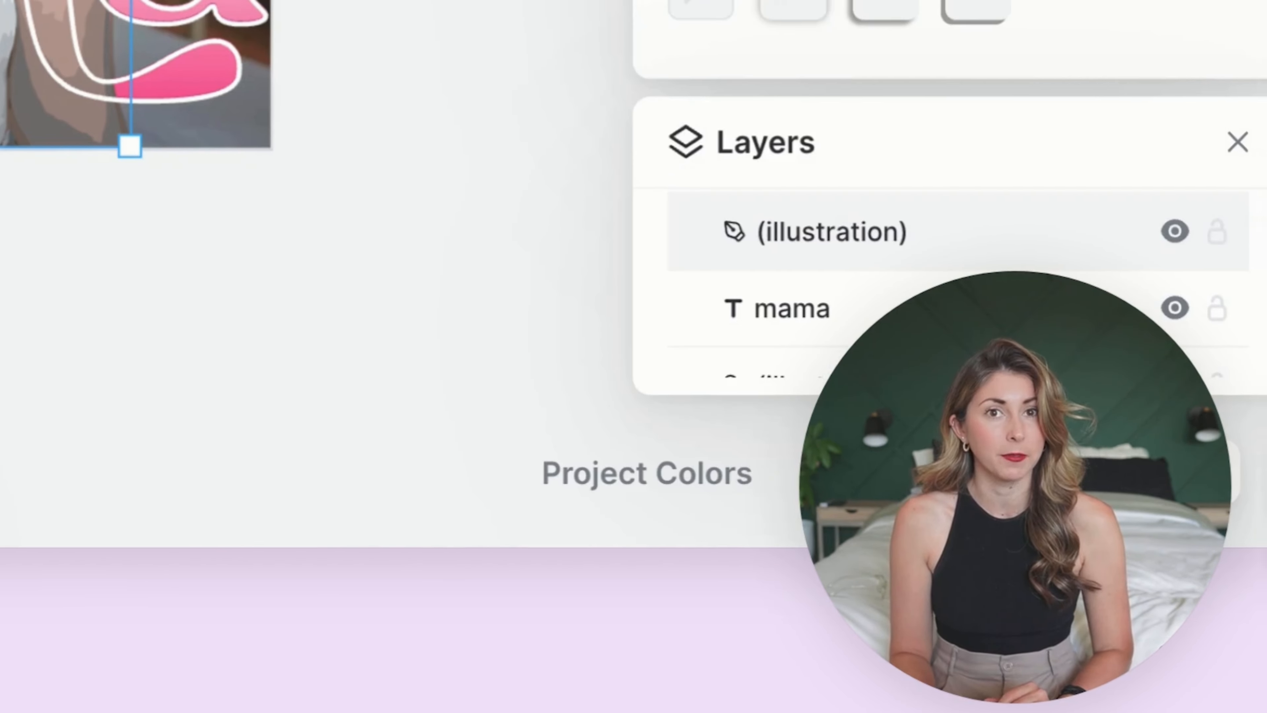